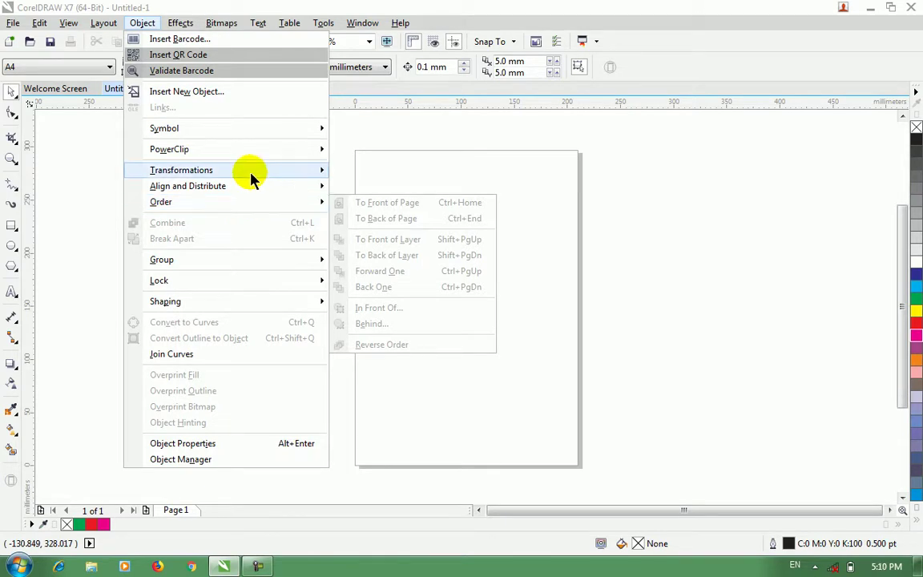
pyautogui.moveTo(250, 195)
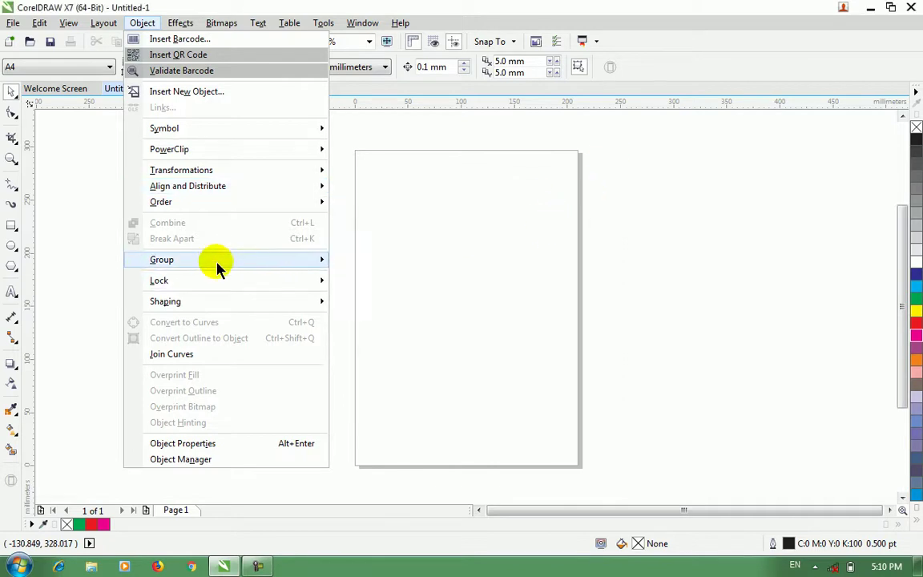
pyautogui.moveTo(218, 265)
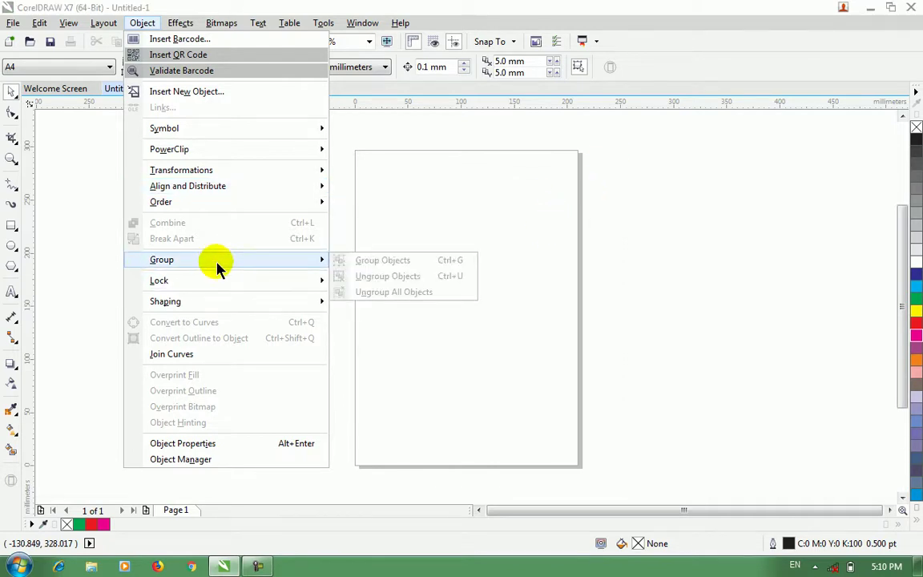
pyautogui.click(430, 221)
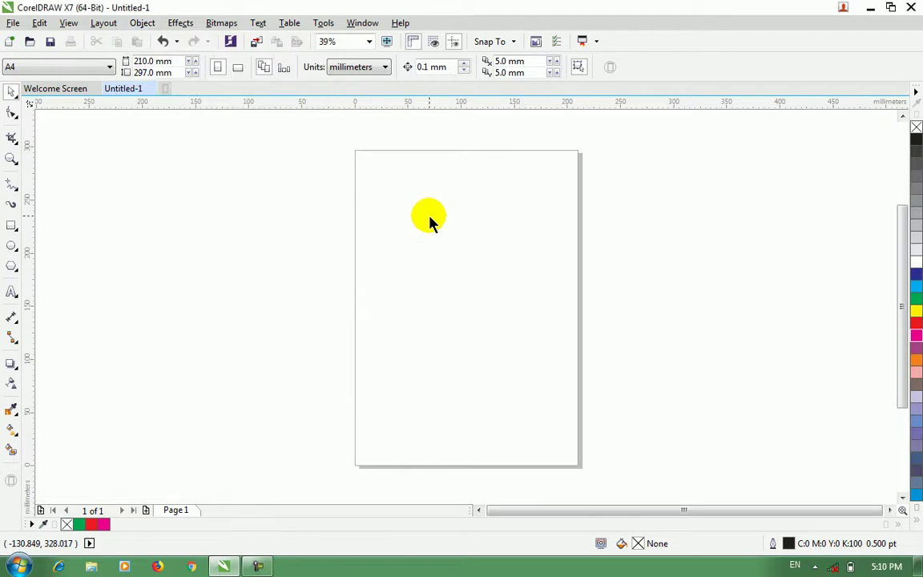
# Step: Draw three rectangles on the upper part of the page, about 85 × 49 mm, 72 × 48 mm and 56 × 46 mm
pyautogui.click(16, 229)
pyautogui.moveTo(388, 192); pyautogui.dragTo(478, 243)
pyautogui.moveTo(446, 286); pyautogui.dragTo(456, 247)
pyautogui.moveTo(384, 168); pyautogui.dragTo(445, 216)
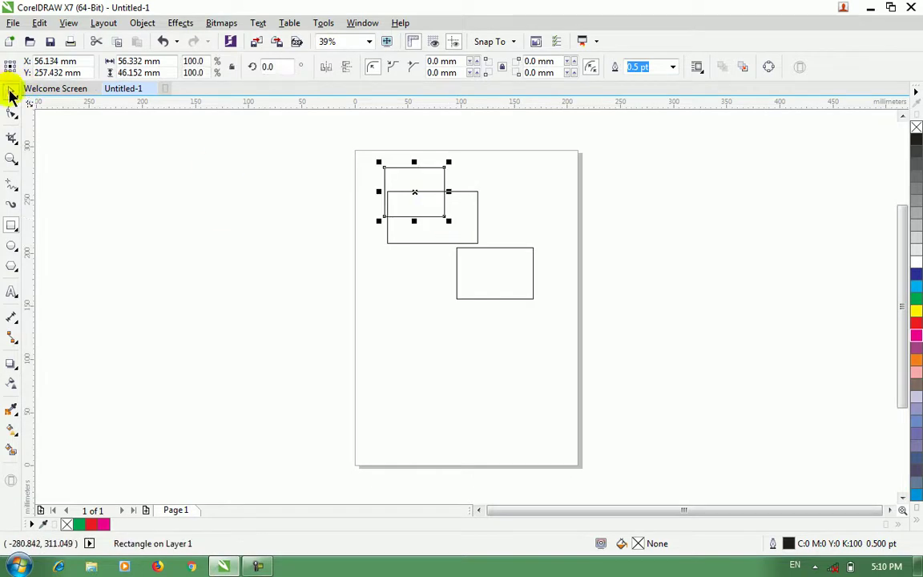
# Step: Fill the three rectangles cyan, red and grey-brown, and move the grey-brown one up to overlap the red one
pyautogui.click(915, 286)
pyautogui.click(478, 216)
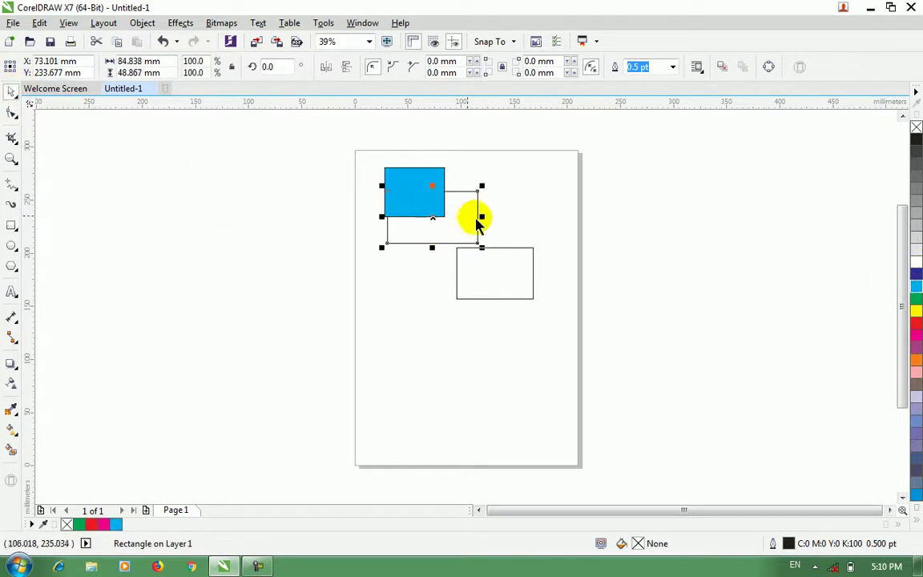
pyautogui.click(915, 322)
pyautogui.click(485, 272)
pyautogui.click(578, 313)
pyautogui.moveTo(522, 297); pyautogui.dragTo(506, 261)
pyautogui.click(915, 383)
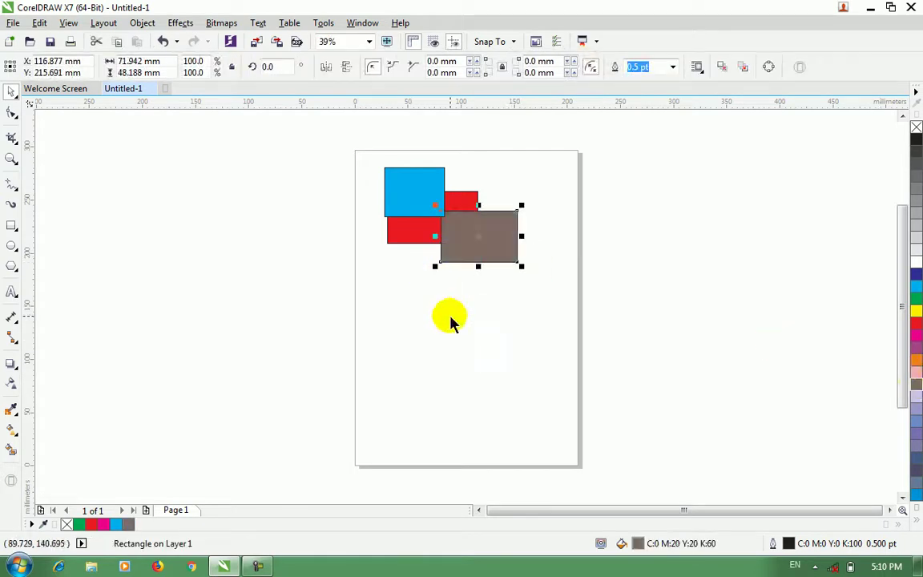
pyautogui.click(480, 352)
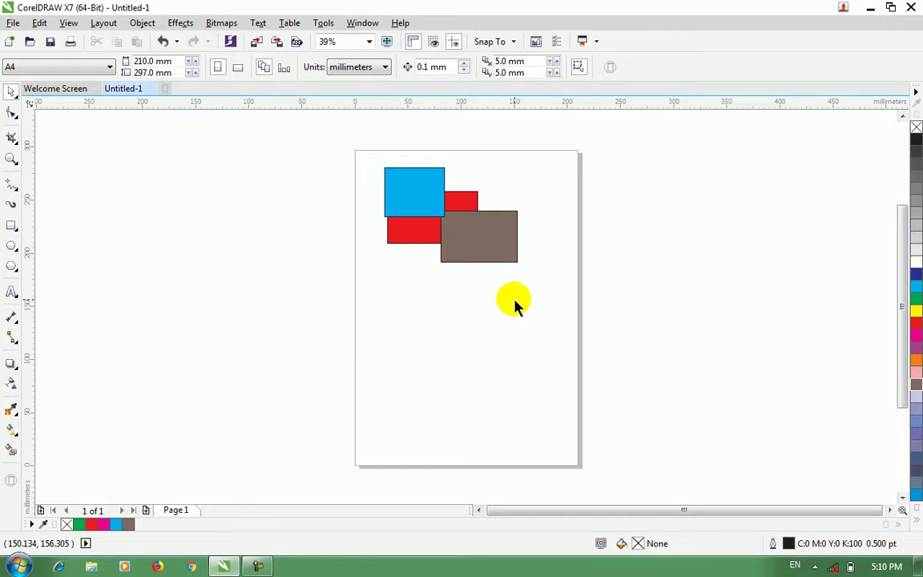
# Step: Select all three rectangles and move them together to the lower half of the page
pyautogui.click(418, 232)
pyautogui.click(485, 245)
pyautogui.click(487, 322)
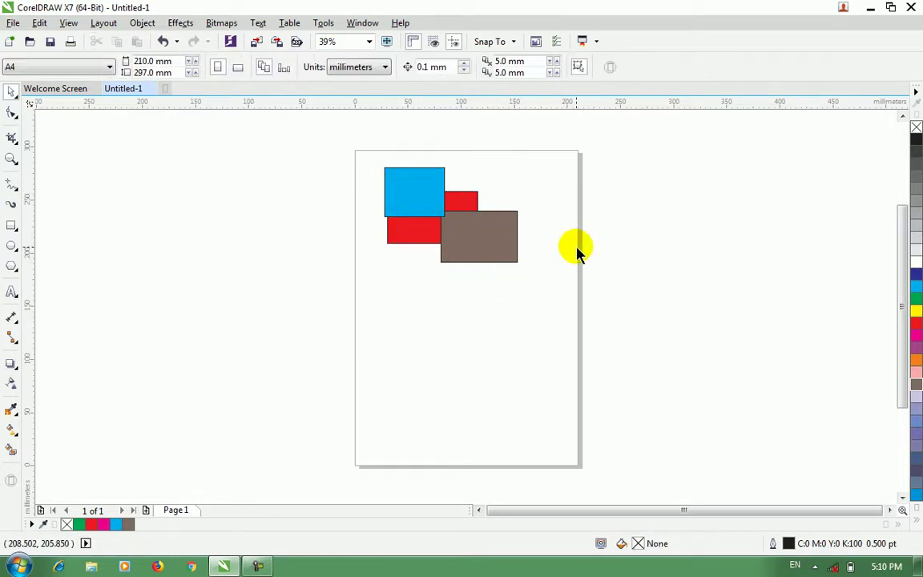
pyautogui.moveTo(365, 155); pyautogui.dragTo(560, 292)
pyautogui.moveTo(477, 238); pyautogui.dragTo(455, 369)
pyautogui.click(574, 324)
# Step: Group the cyan, red and grey-brown rectangles into one object
pyautogui.moveTo(318, 268); pyautogui.dragTo(549, 383)
pyautogui.click(538, 376)
pyautogui.moveTo(332, 276); pyautogui.dragTo(535, 426)
pyautogui.click(144, 23)
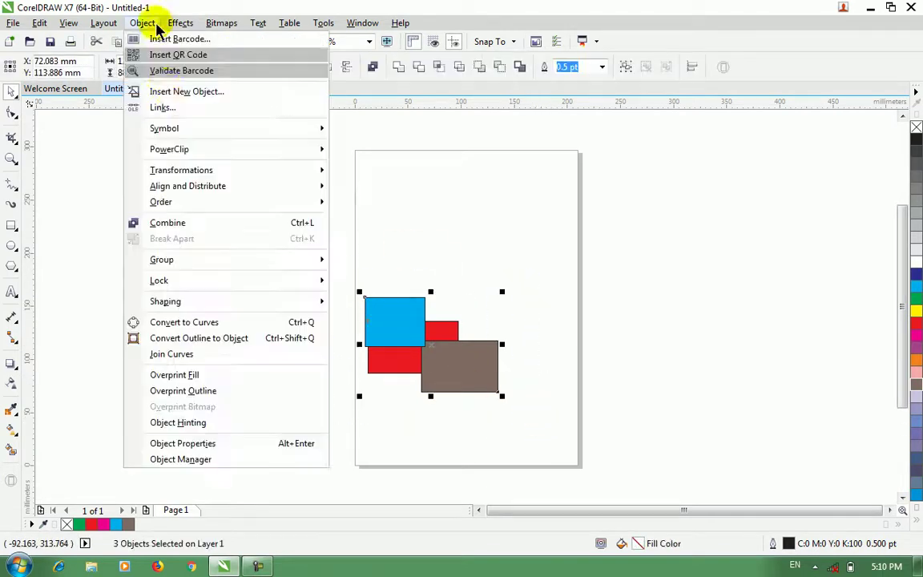
pyautogui.moveTo(181, 262)
pyautogui.click(367, 263)
pyautogui.click(412, 252)
pyautogui.click(418, 315)
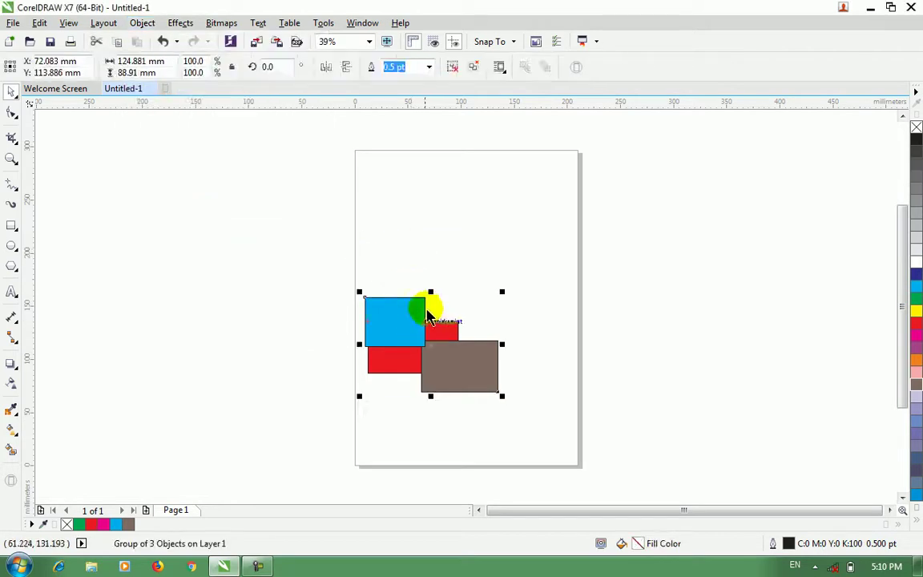
# Step: Reselect the rectangle group and enlarge it proportionally to about 103 percent
pyautogui.click(538, 268)
pyautogui.moveTo(346, 284); pyautogui.dragTo(535, 418)
pyautogui.click(454, 358)
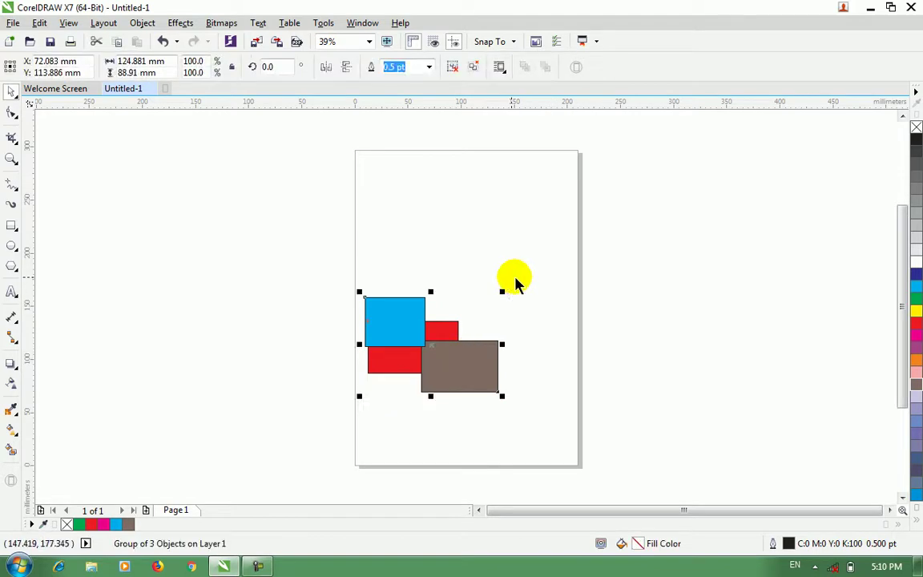
pyautogui.moveTo(502, 293); pyautogui.dragTo(520, 293)
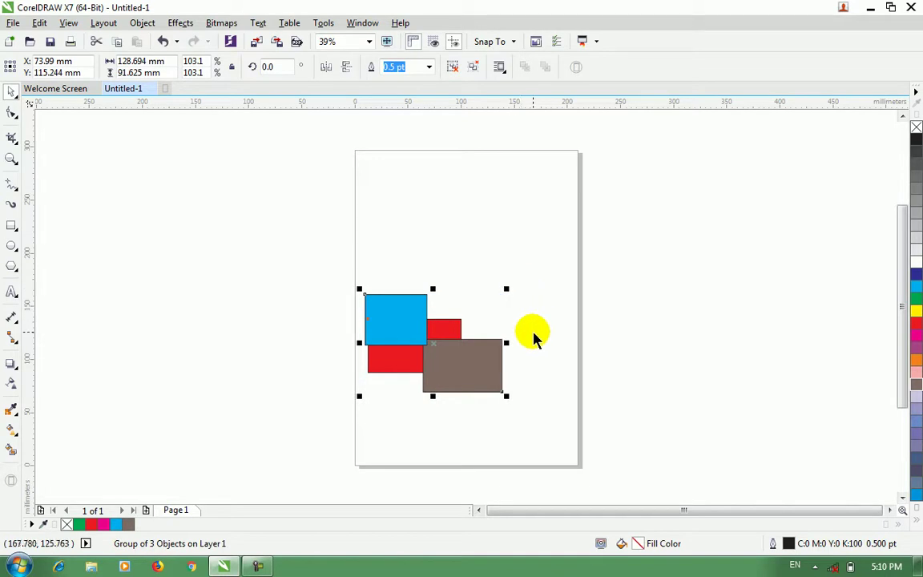
# Step: Ungroup the enlarged rectangle group and deselect everything
pyautogui.click(143, 22)
pyautogui.moveTo(184, 267)
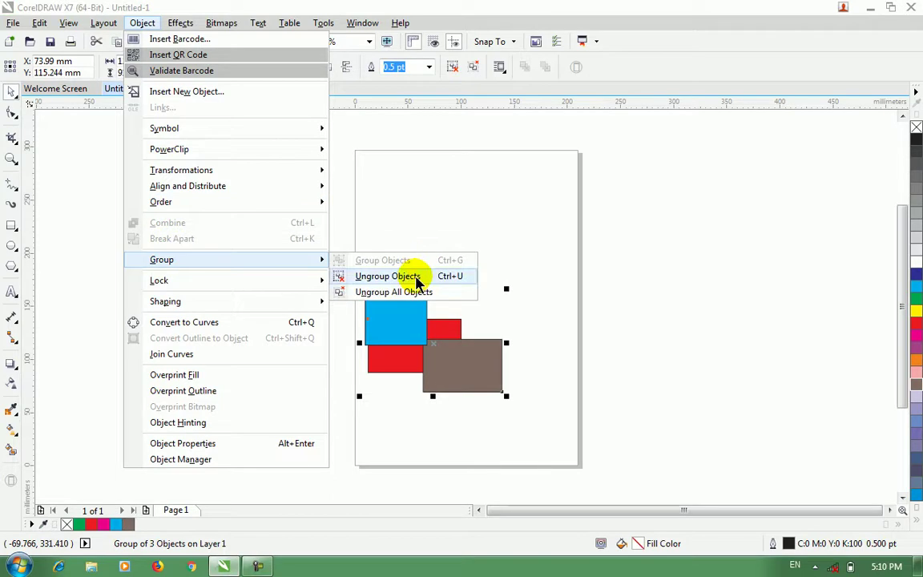
pyautogui.click(468, 282)
pyautogui.click(522, 210)
# Step: Group the three rectangles and ungroup them again
pyautogui.moveTo(308, 271); pyautogui.dragTo(545, 422)
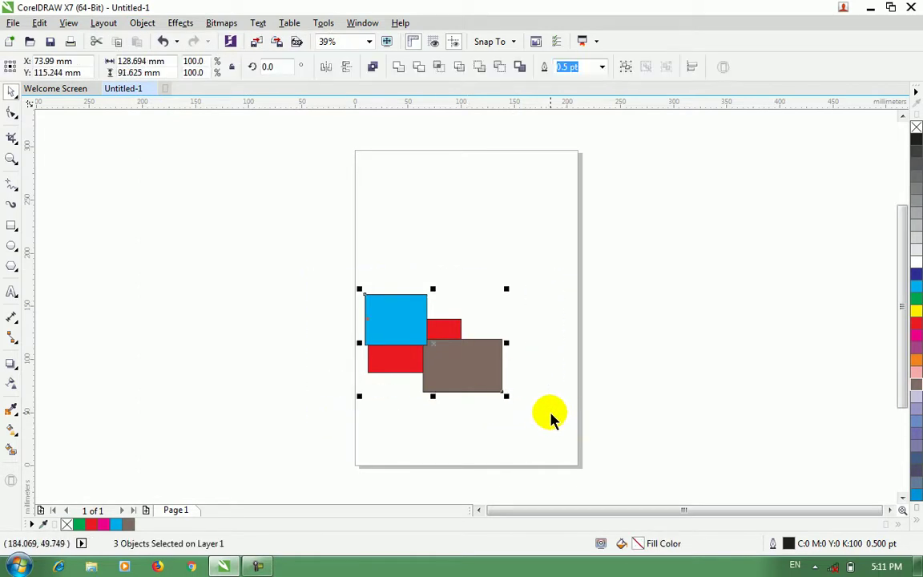
pyautogui.hotkey('ctrl', 'g')
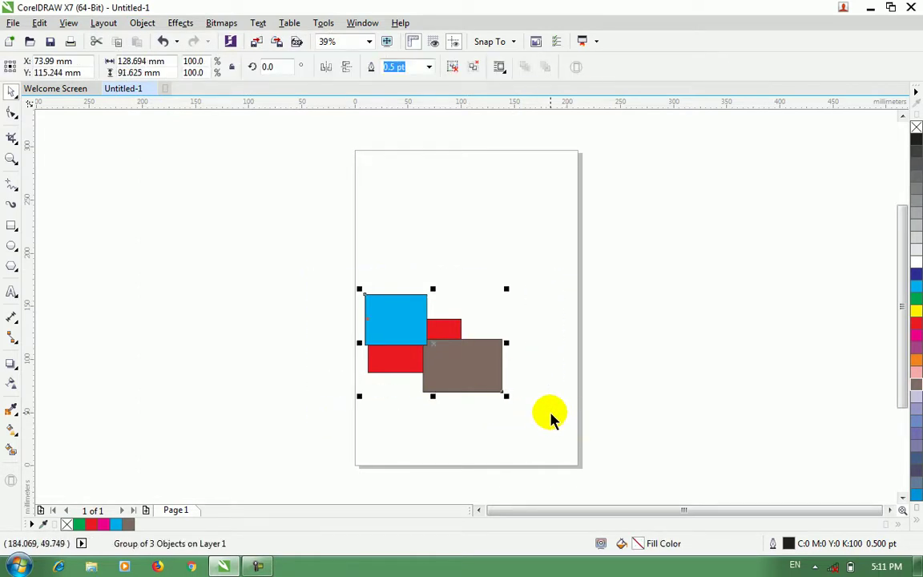
pyautogui.hotkey('ctrl', 'u')
pyautogui.click(609, 303)
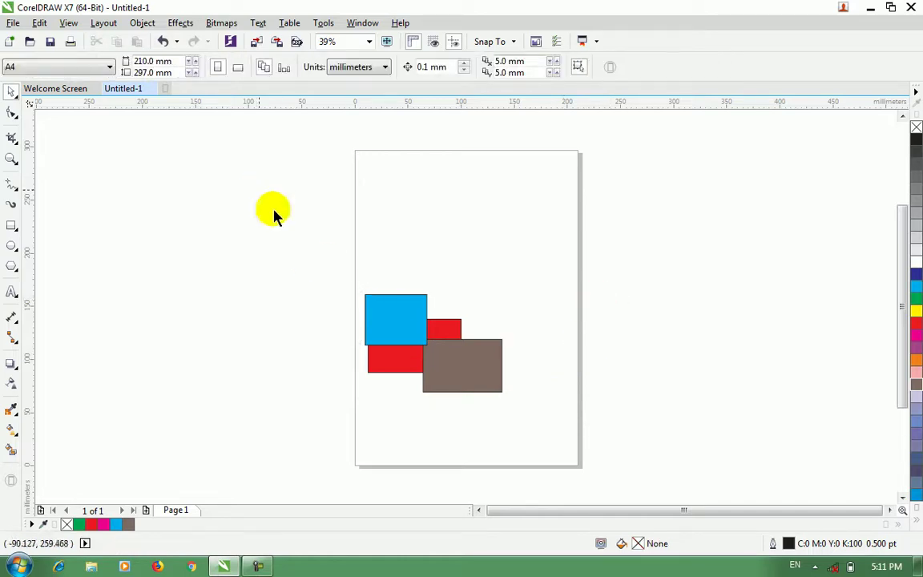
# Step: Move the grey-brown rectangle to the upper left of the cyan one and shift the cyan rectangle slightly down and right
pyautogui.moveTo(461, 386); pyautogui.dragTo(498, 255)
pyautogui.moveTo(419, 323); pyautogui.dragTo(429, 334)
pyautogui.moveTo(483, 265); pyautogui.dragTo(371, 309)
# Step: Group the three rearranged rectangles and move the group up and right to the middle of the page
pyautogui.moveTo(272, 243); pyautogui.dragTo(480, 408)
pyautogui.hotkey('ctrl', 'g')
pyautogui.click(490, 386)
pyautogui.moveTo(438, 345); pyautogui.dragTo(490, 314)
pyautogui.click(484, 362)
# Step: Draw two narrow upright ellipses, one overlapping the top and one overlapping the bottom of the rectangle group
pyautogui.click(10, 246)
pyautogui.moveTo(444, 210); pyautogui.dragTo(466, 297)
pyautogui.moveTo(489, 403); pyautogui.dragTo(458, 312)
pyautogui.click(13, 93)
# Step: Fill the lower ellipse yellow and the upper ellipse dark blue
pyautogui.moveTo(915, 312); pyautogui.dragTo(474, 361)
pyautogui.click(468, 253)
pyautogui.click(915, 274)
pyautogui.click(401, 377)
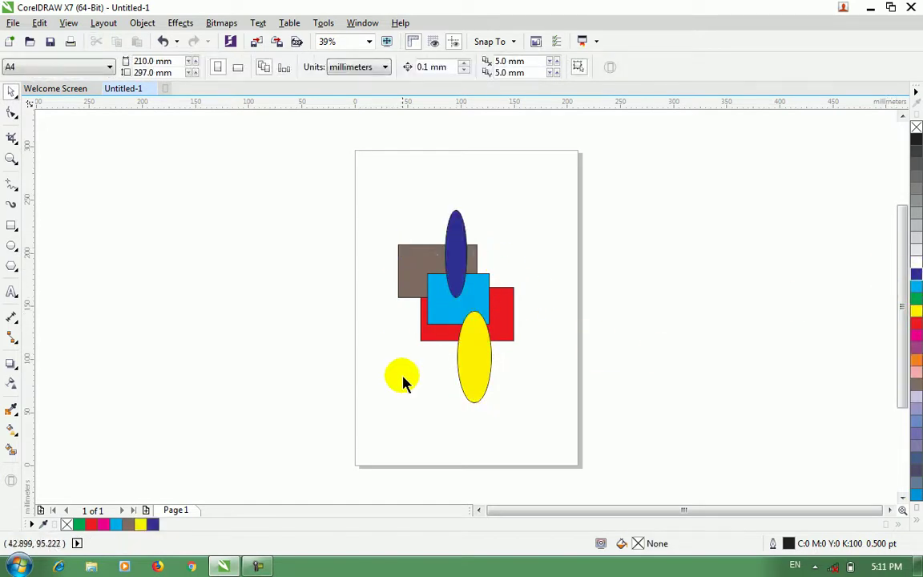
# Step: Group the two ellipses with the rectangle group and shift the combined group about 10 mm left
pyautogui.click(436, 284)
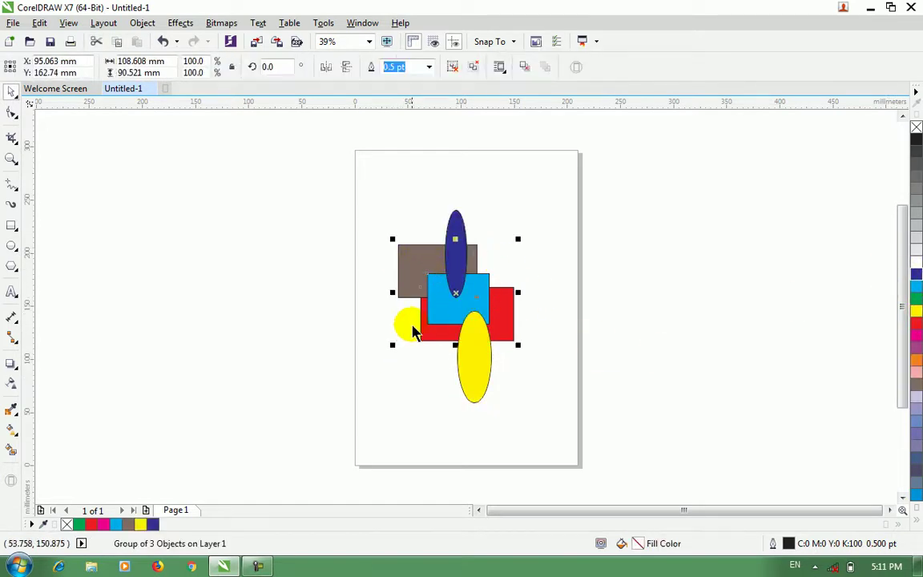
pyautogui.click(455, 228)
pyautogui.moveTo(355, 178); pyautogui.dragTo(558, 445)
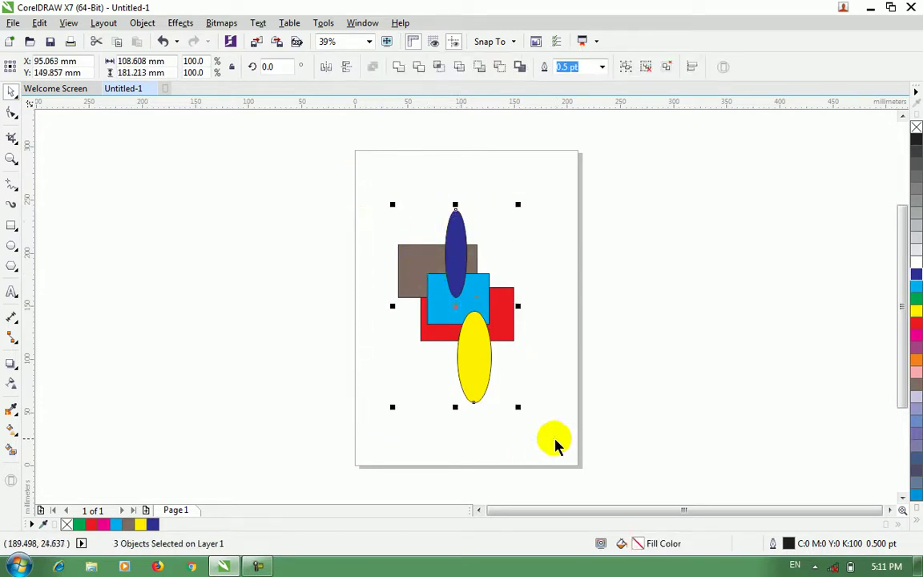
pyautogui.hotkey('ctrl', 'g')
pyautogui.click(572, 356)
pyautogui.moveTo(422, 243); pyautogui.dragTo(412, 244)
pyautogui.press('Escape')
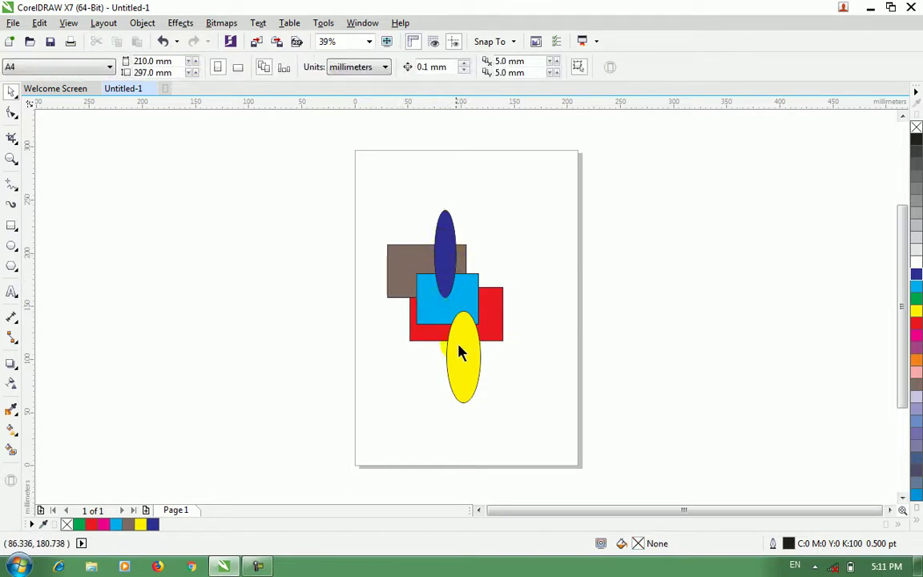
# Step: Ungroup the combined group by one level, separating the ellipses from the rectangle group
pyautogui.click(451, 291)
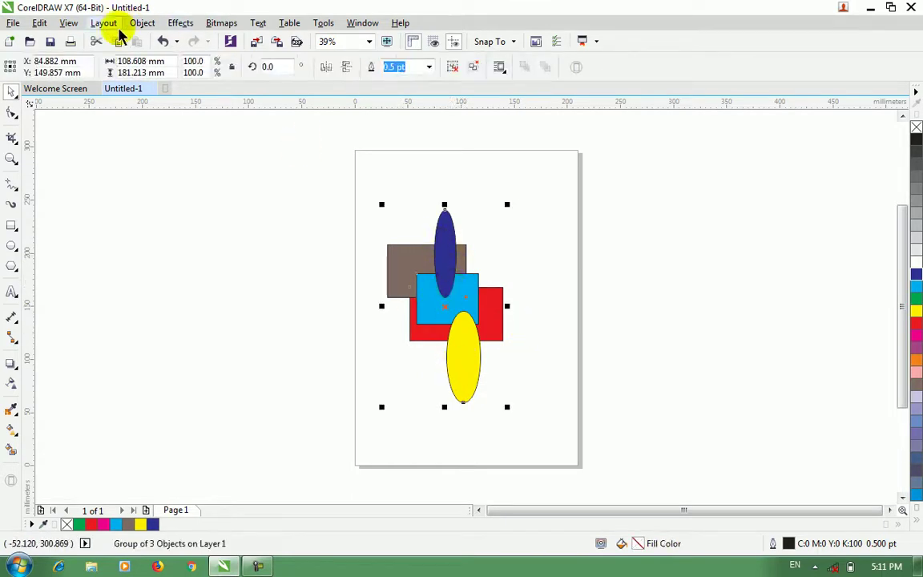
pyautogui.click(142, 22)
pyautogui.moveTo(326, 263)
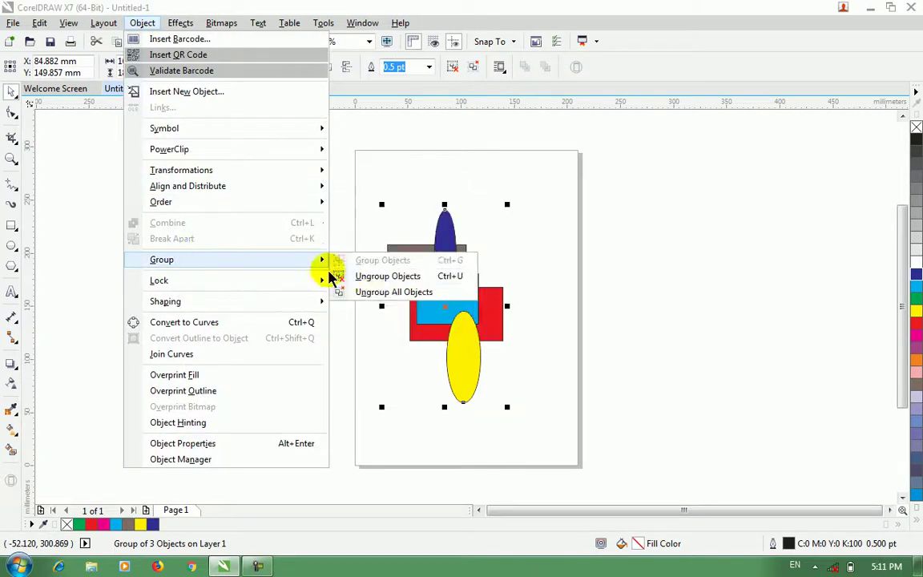
pyautogui.click(391, 275)
pyautogui.click(542, 273)
# Step: Move the dark blue ellipse left and slightly down over the grey-brown rectangle, and the yellow ellipse upward over the cyan one
pyautogui.moveTo(439, 247); pyautogui.dragTo(411, 257)
pyautogui.moveTo(453, 367); pyautogui.dragTo(460, 334)
pyautogui.click(469, 305)
pyautogui.moveTo(426, 281); pyautogui.dragTo(434, 276)
# Step: Examine the Group, Ungroup and Ungroup All Objects commands with all objects selected and with nothing selected
pyautogui.moveTo(348, 204); pyautogui.dragTo(551, 412)
pyautogui.click(142, 22)
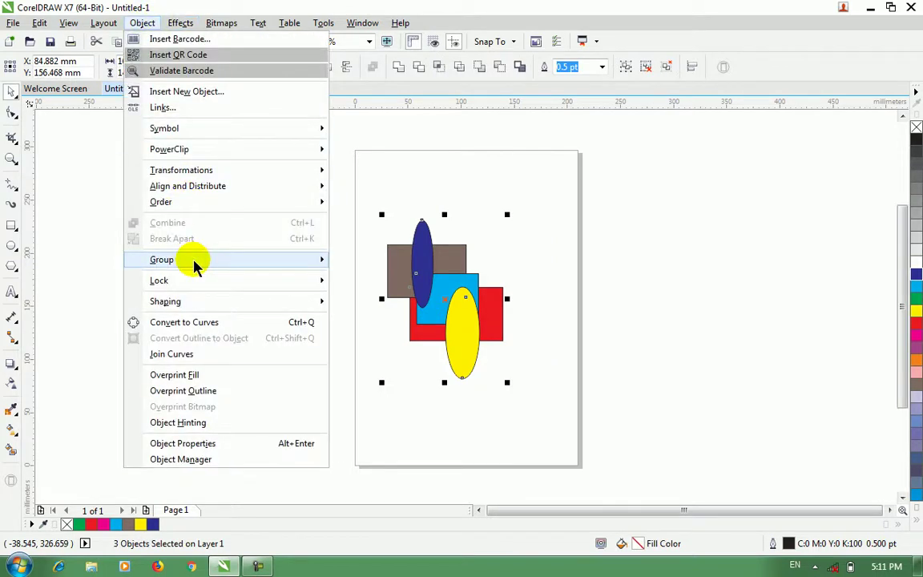
pyautogui.moveTo(195, 261)
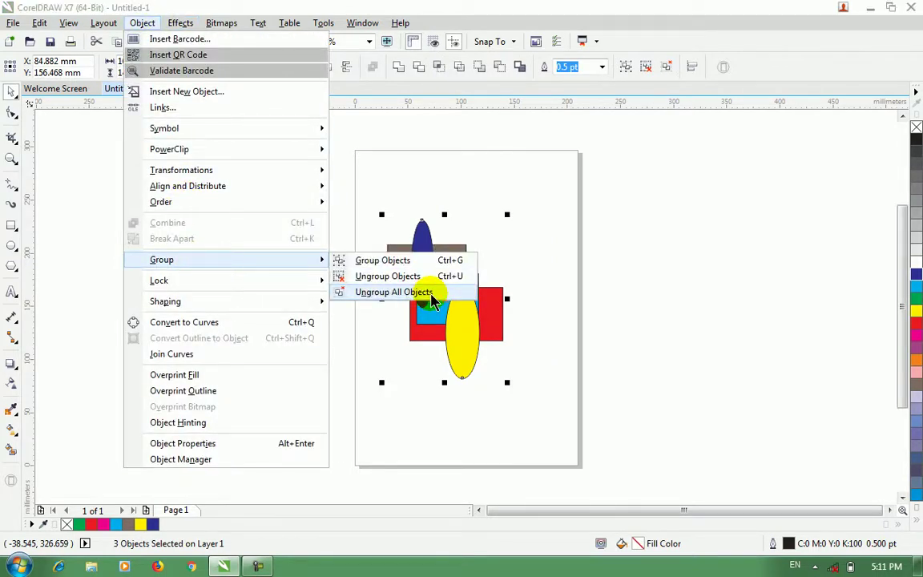
pyautogui.click(602, 243)
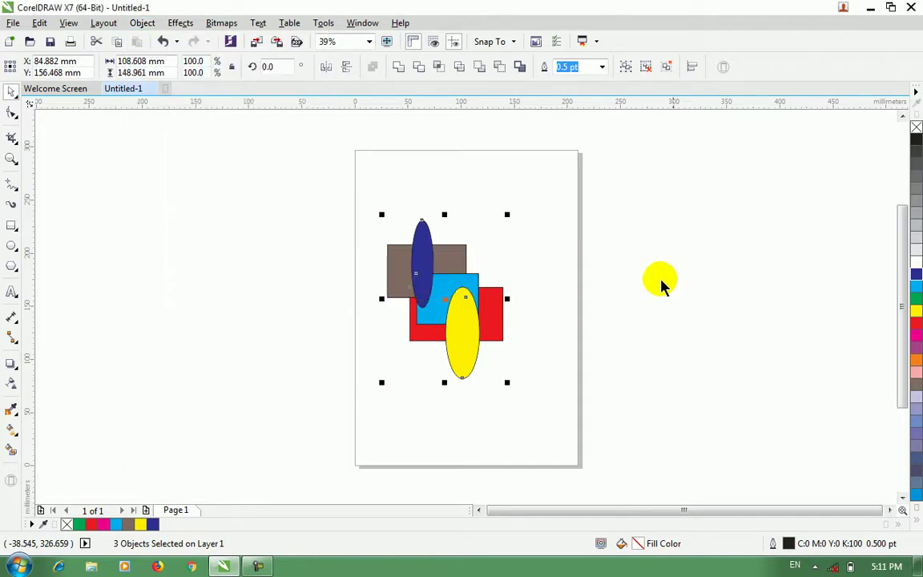
pyautogui.click(603, 287)
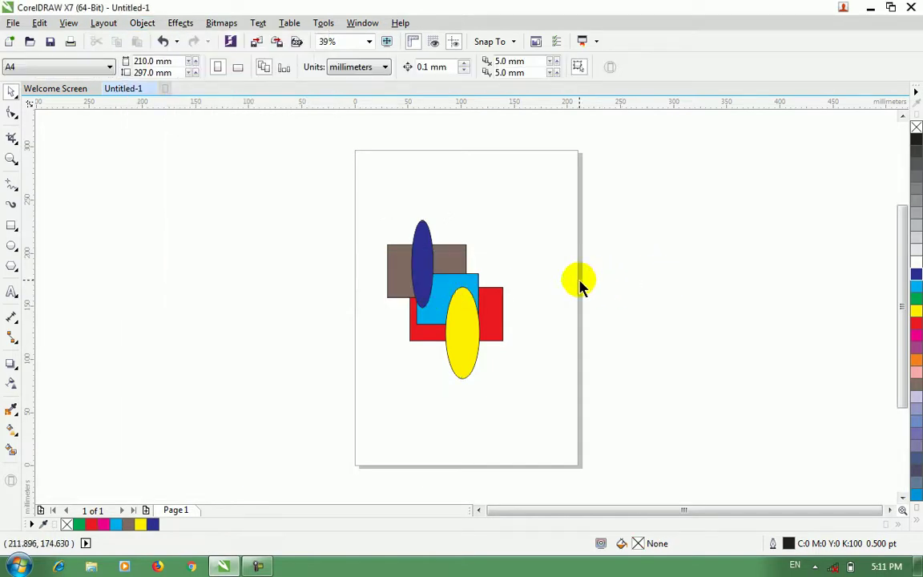
pyautogui.click(146, 23)
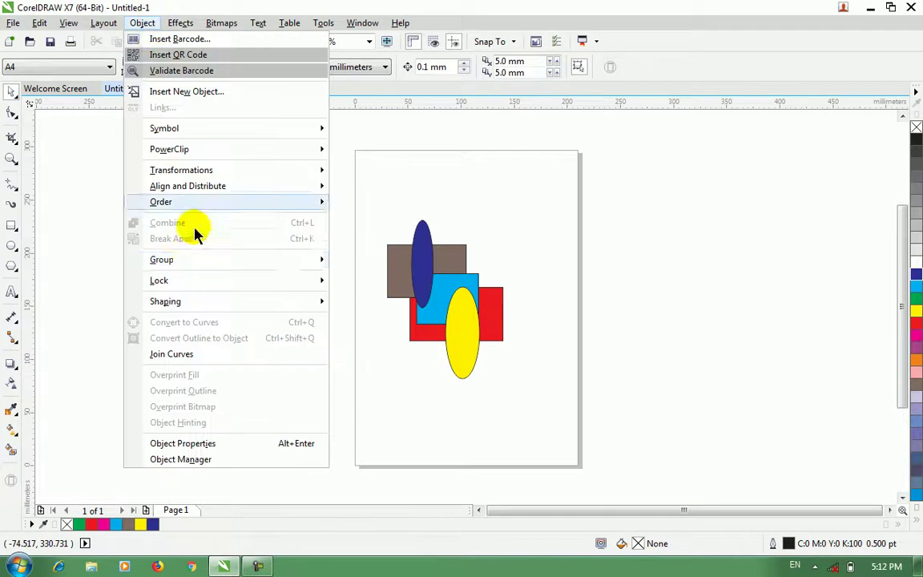
pyautogui.moveTo(193, 262)
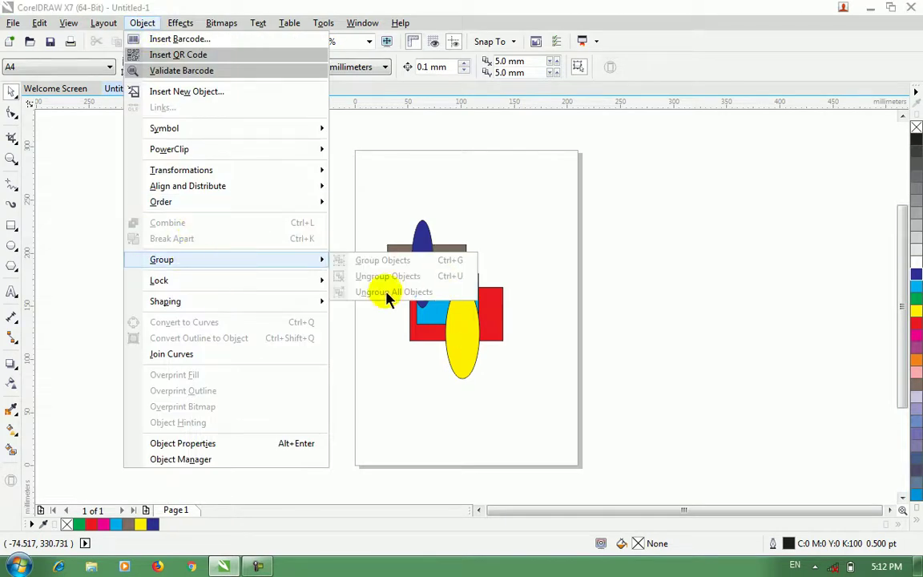
pyautogui.click(578, 343)
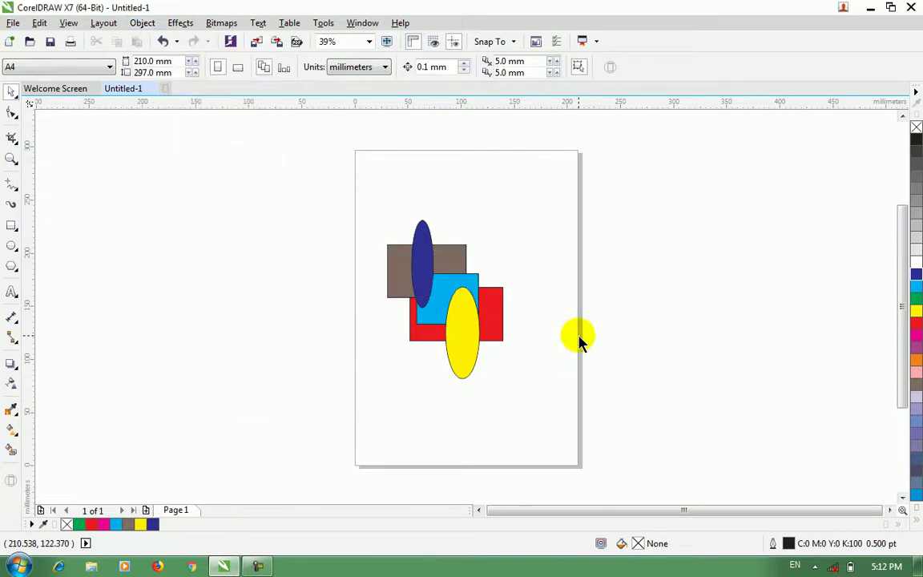
# Step: Draw a tall narrow ellipse about 20 × 147 mm to the right of the page
pyautogui.click(11, 246)
pyautogui.moveTo(671, 256); pyautogui.dragTo(695, 416)
pyautogui.click(11, 90)
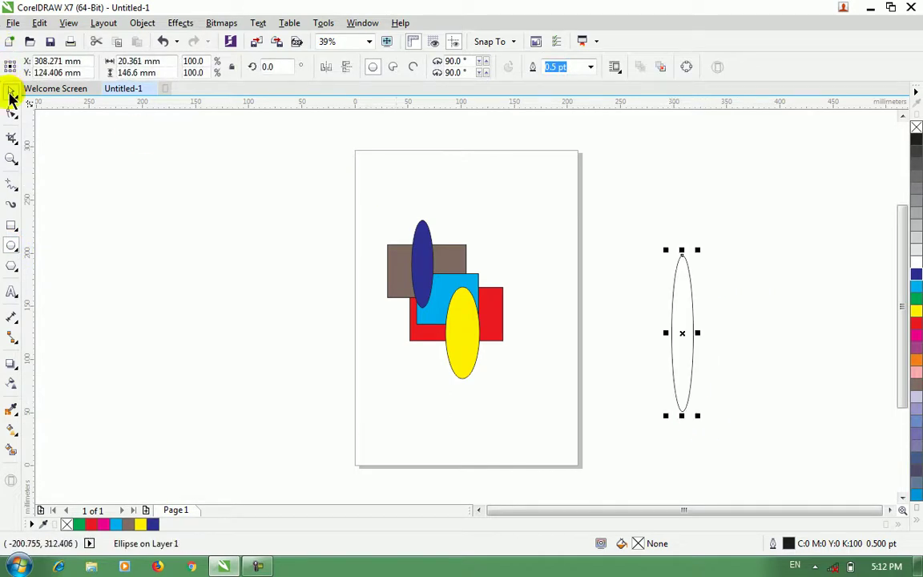
pyautogui.click(685, 340)
pyautogui.click(686, 337)
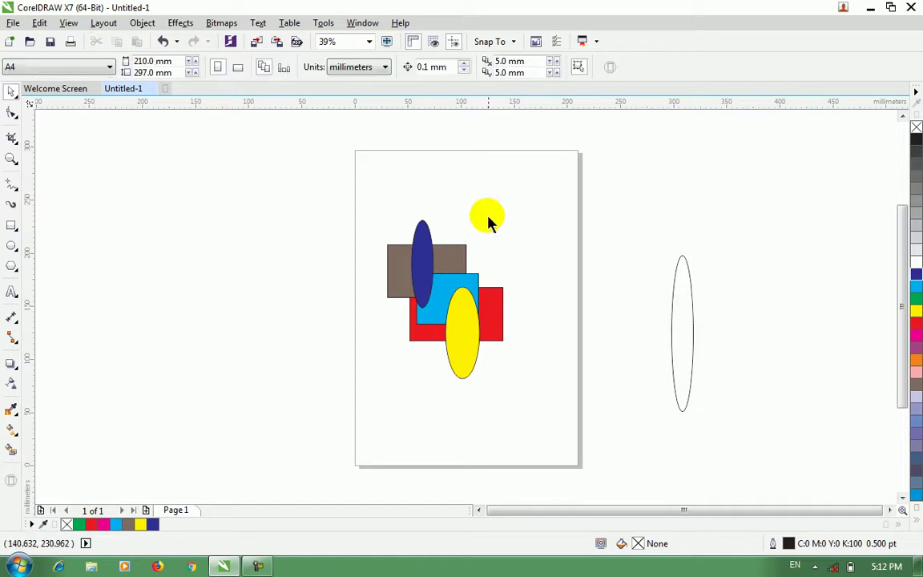
# Step: Duplicate the unfilled ellipse twice, offset about 74 mm left and 75 mm up each time, and delete both copies
pyautogui.moveTo(689, 339); pyautogui.dragTo(616, 259)
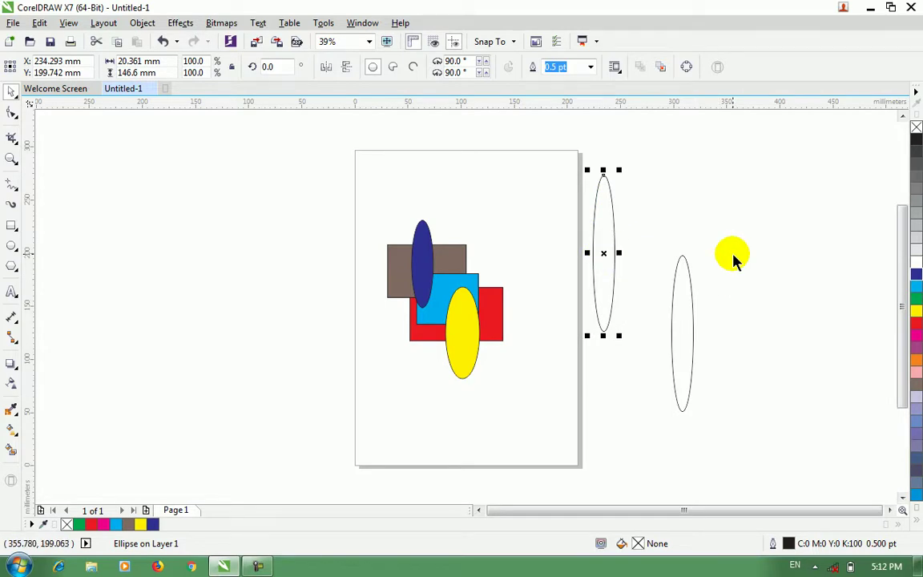
pyautogui.hotkey('ctrl', 'd')
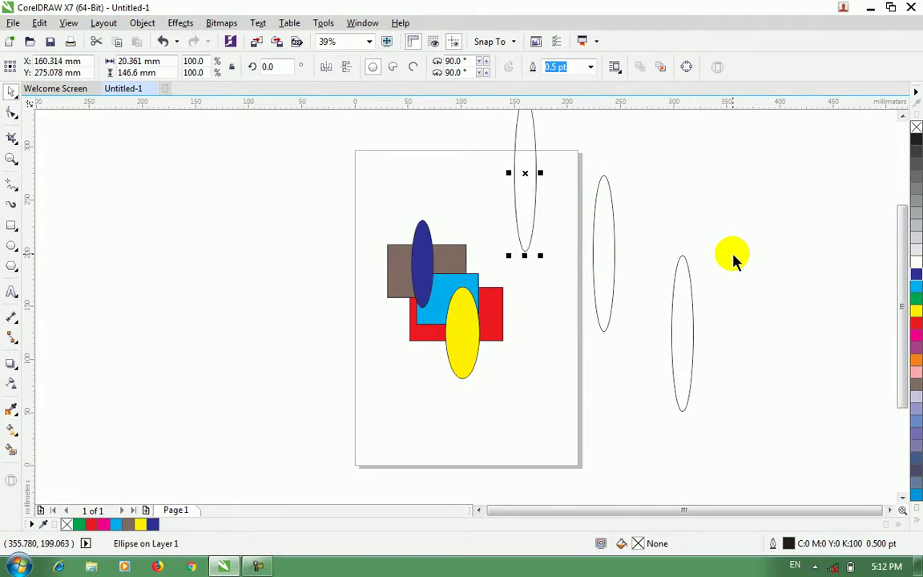
pyautogui.press('Delete')
pyautogui.click(616, 274)
pyautogui.press('Delete')
# Step: Enlarge the unfilled ellipse beside the page proportionally to about 124.5 percent
pyautogui.click(694, 348)
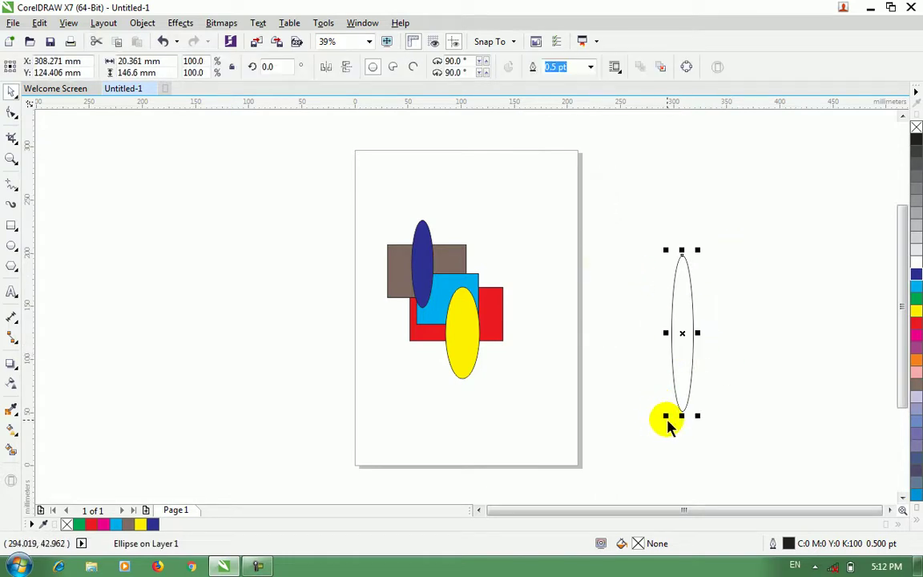
pyautogui.moveTo(666, 417); pyautogui.dragTo(644, 437)
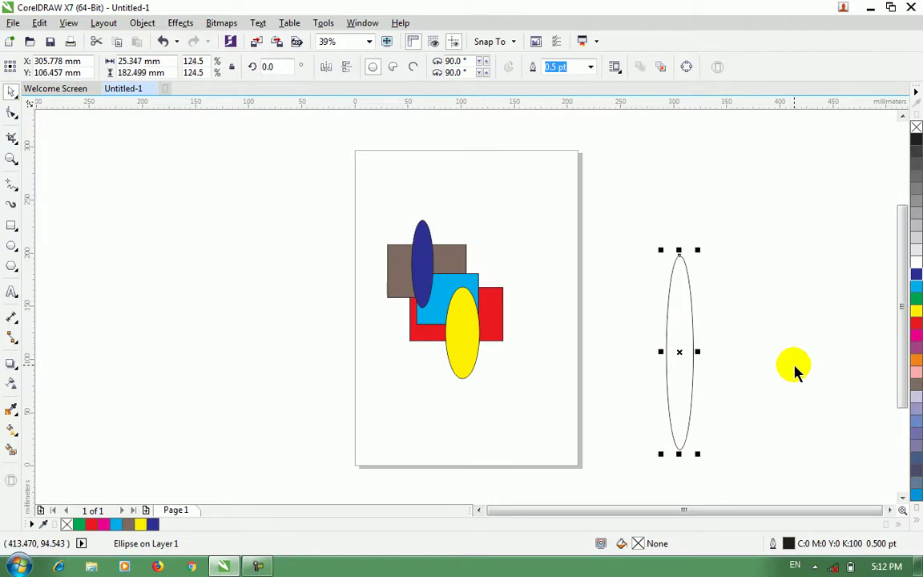
# Step: Resize the unfilled ellipse beside the page to about 28 × 142 mm
pyautogui.moveTo(678, 477); pyautogui.dragTo(677, 330)
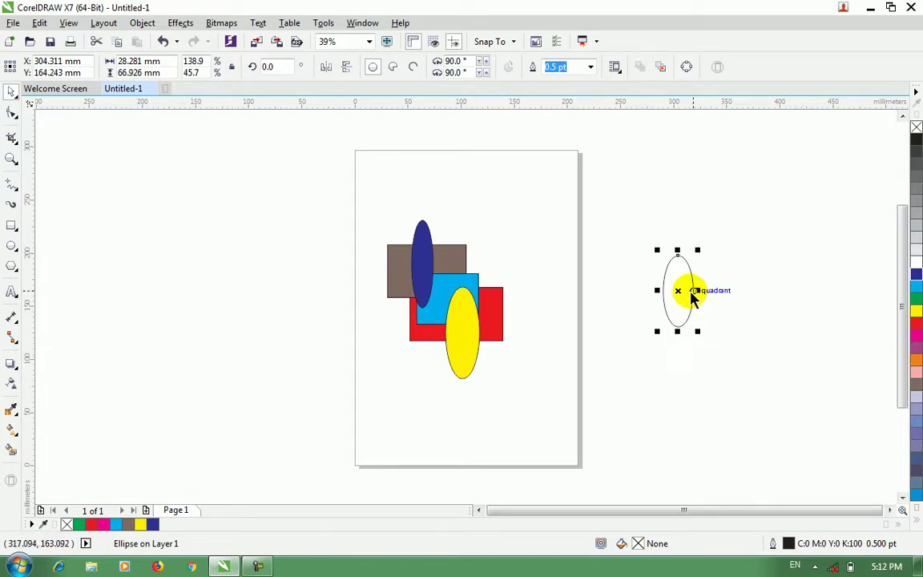
pyautogui.moveTo(679, 340); pyautogui.dragTo(678, 405)
pyautogui.click(679, 404)
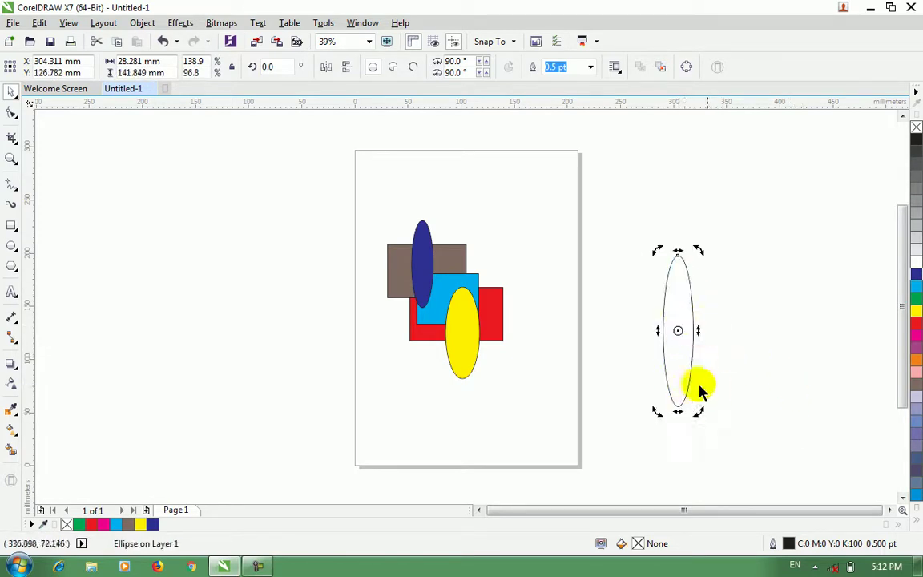
pyautogui.click(691, 346)
pyautogui.click(691, 344)
pyautogui.moveTo(701, 335); pyautogui.dragTo(803, 340)
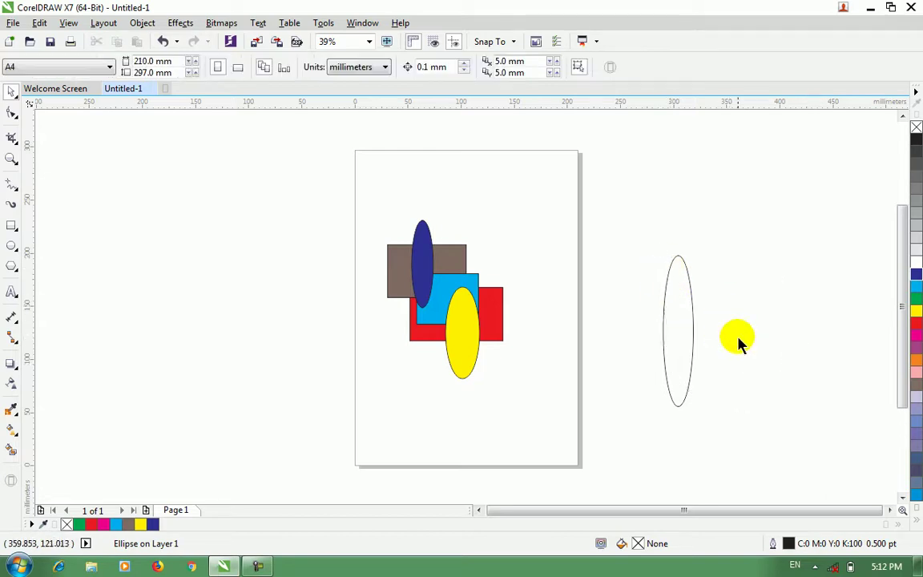
pyautogui.press('Delete')
# Step: Create a copy of the unfilled ellipse rotated about 15 degrees clockwise around its centre
pyautogui.click(679, 401)
pyautogui.click(679, 332)
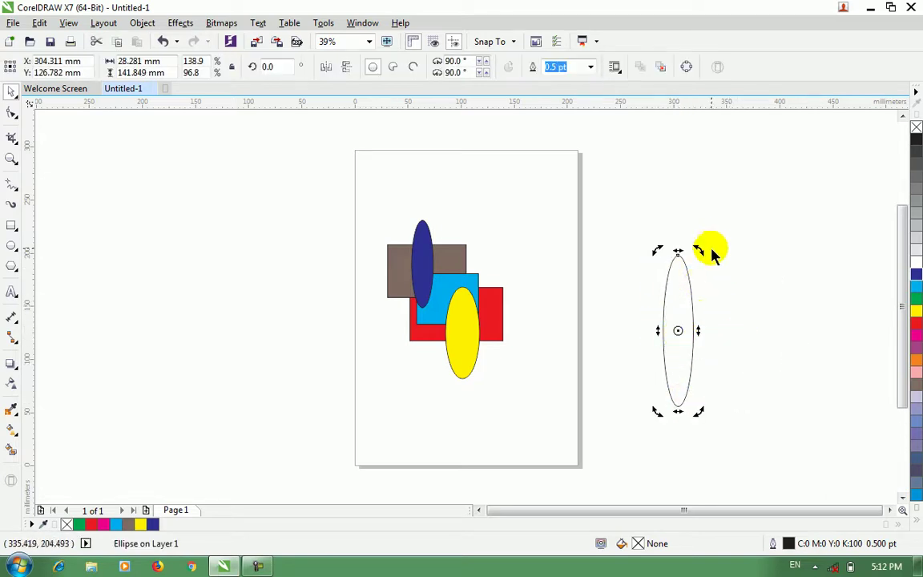
pyautogui.moveTo(700, 251); pyautogui.dragTo(720, 269)
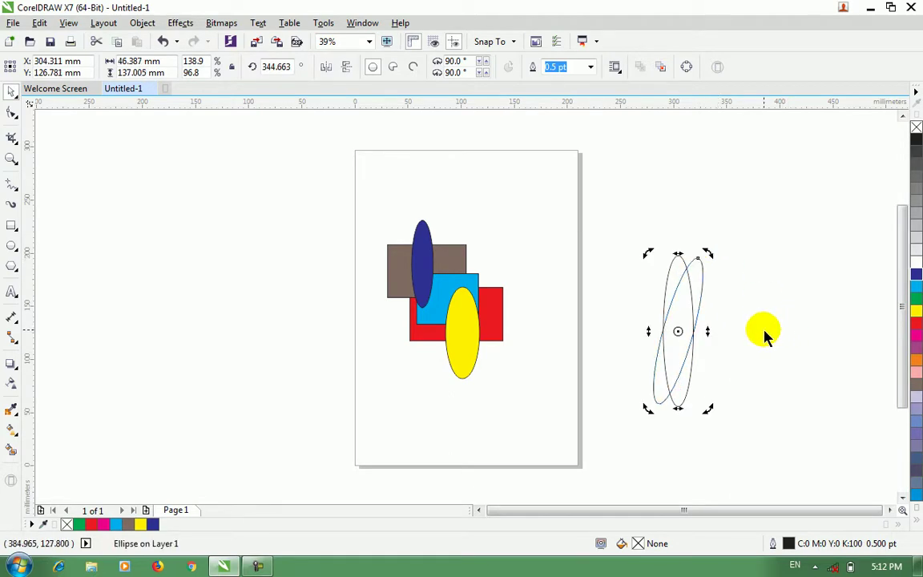
# Step: Repeat the rotated duplication ten times so that twelve ellipses form a full rosette, and deselect everything
pyautogui.hotkey('ctrl', 'r')
pyautogui.hotkey('ctrl', 'r')
pyautogui.hotkey('ctrl', 'r')
pyautogui.hotkey('ctrl', 'r')
pyautogui.hotkey('ctrl', 'r')
pyautogui.hotkey('ctrl', 'r')
pyautogui.hotkey('ctrl', 'r')
pyautogui.hotkey('ctrl', 'r')
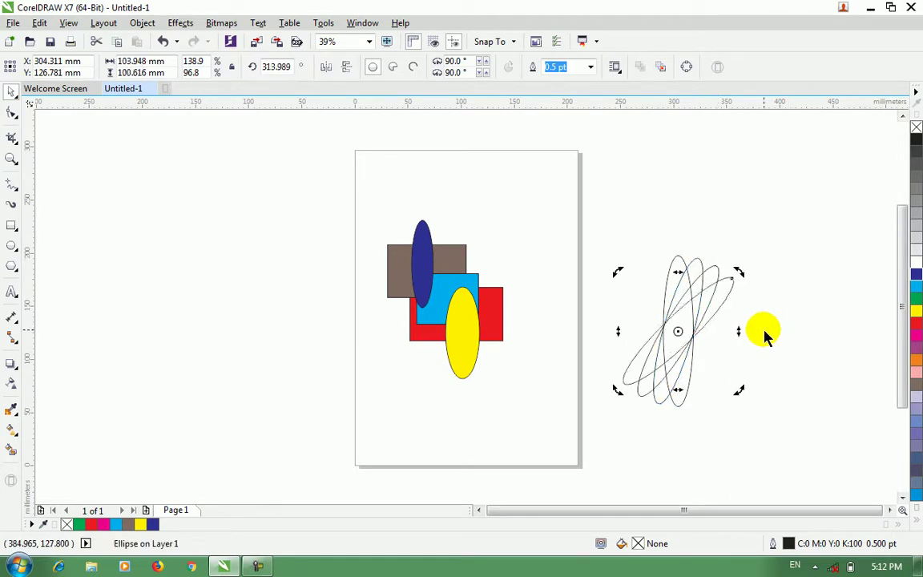
pyautogui.hotkey('ctrl', 'r')
pyautogui.hotkey('ctrl', 'r')
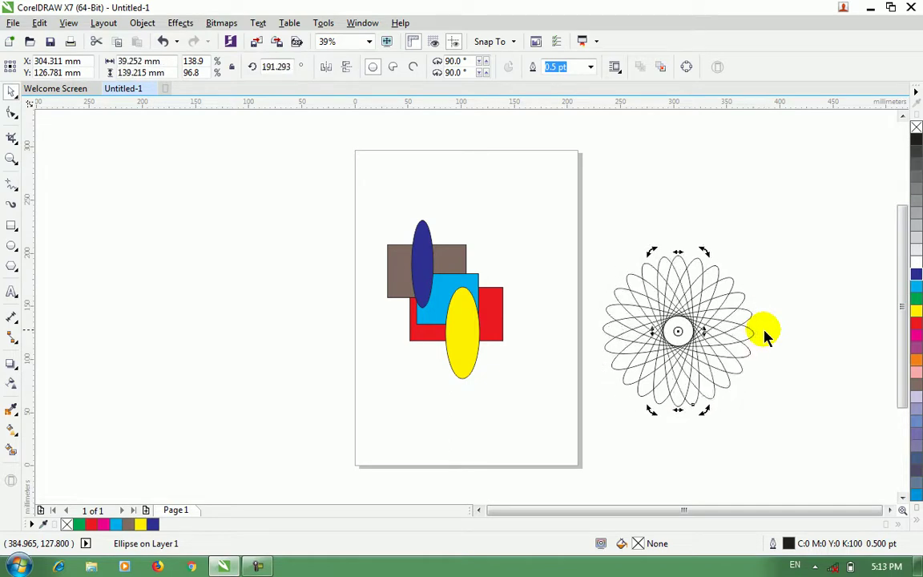
pyautogui.press('Escape')
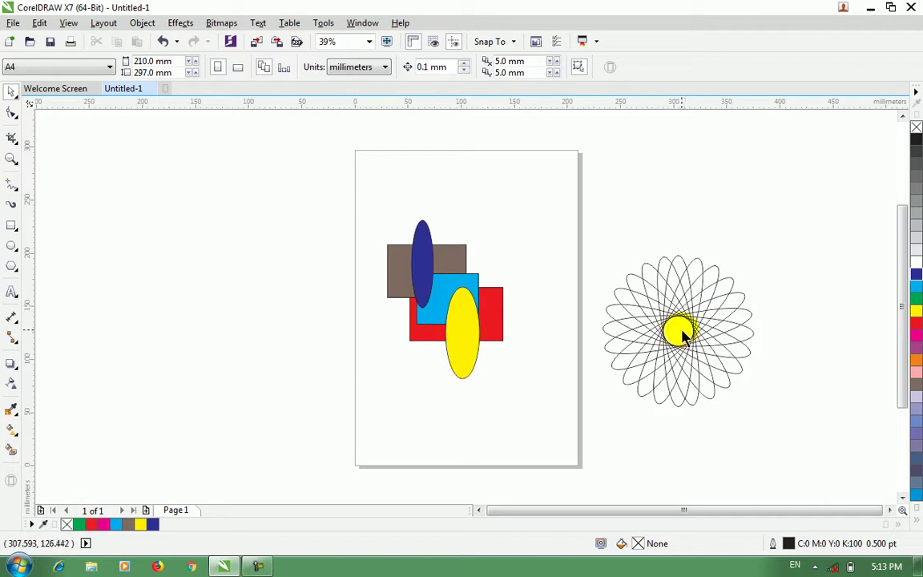
# Step: Move a single ellipse out of the rosette onto the page's right edge and undo the move
pyautogui.moveTo(583, 242); pyautogui.dragTo(771, 426)
pyautogui.click(676, 329)
pyautogui.moveTo(675, 329); pyautogui.dragTo(566, 254)
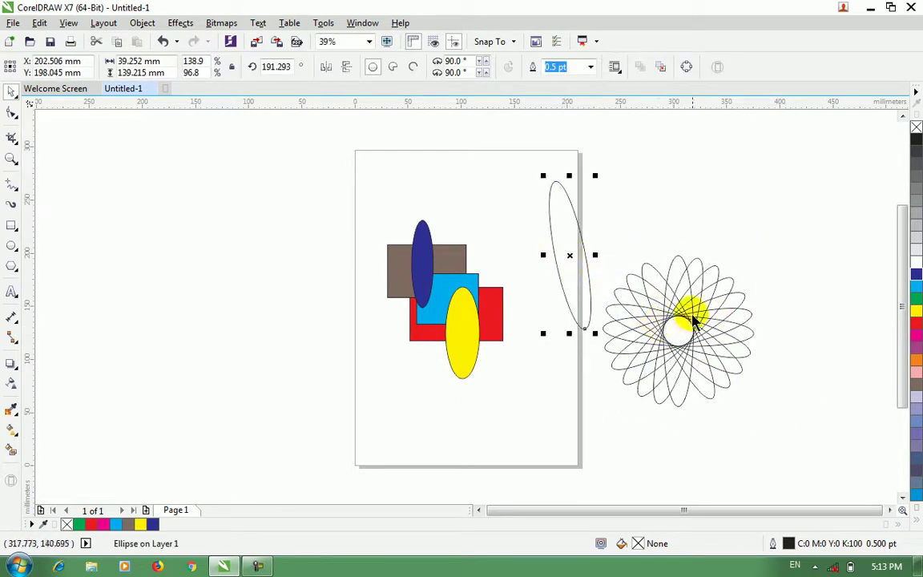
pyautogui.hotkey('ctrl', 'z')
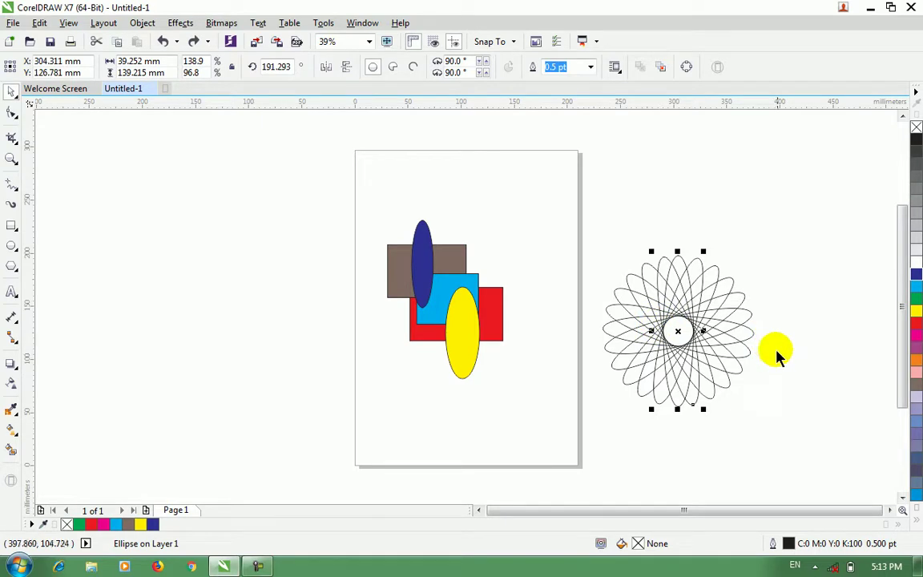
# Step: Group all twelve ellipses of the rosette and give the group a red outline
pyautogui.moveTo(565, 234); pyautogui.dragTo(622, 292)
pyautogui.moveTo(762, 406); pyautogui.dragTo(777, 426)
pyautogui.hotkey('ctrl', 'g')
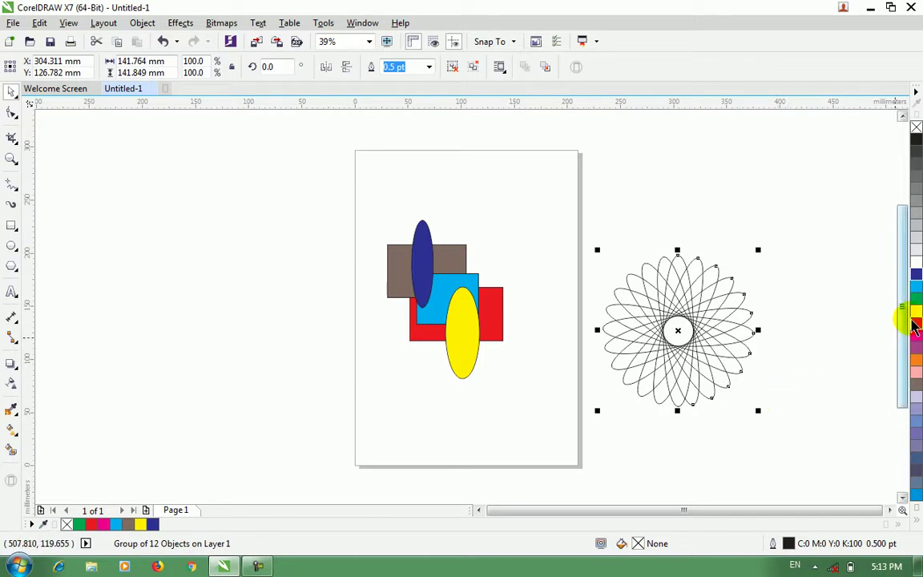
pyautogui.rightClick(914, 325)
# Step: Move the grouped rosette left of the page, and move it back over the page's right edge at about X 250, Y 163 mm
pyautogui.moveTo(716, 363); pyautogui.dragTo(292, 308)
pyautogui.click(332, 292)
pyautogui.moveTo(129, 175); pyautogui.dragTo(350, 406)
pyautogui.moveTo(268, 245); pyautogui.dragTo(637, 261)
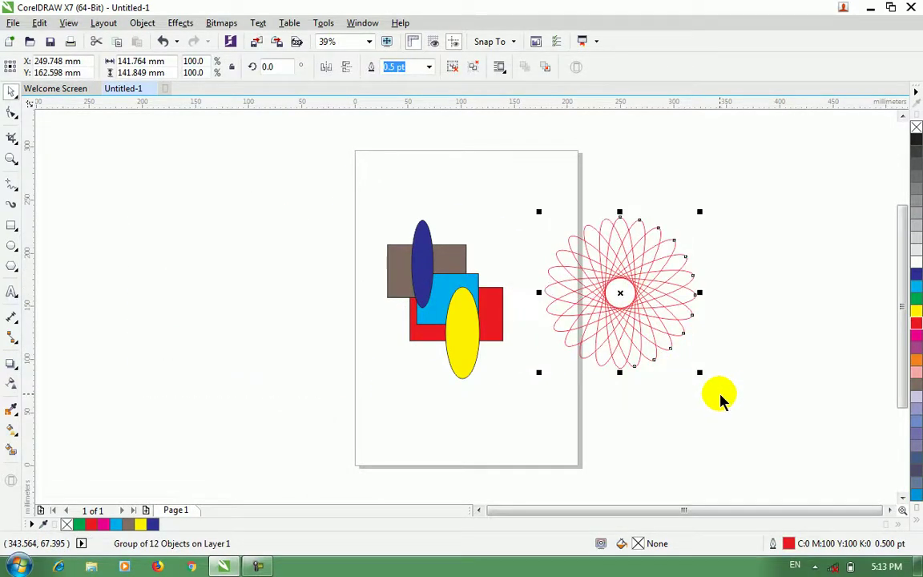
# Step: Ungroup the red rosette and select individual filled shapes and a rosette ellipse one after another
pyautogui.hotkey('ctrl', 'u')
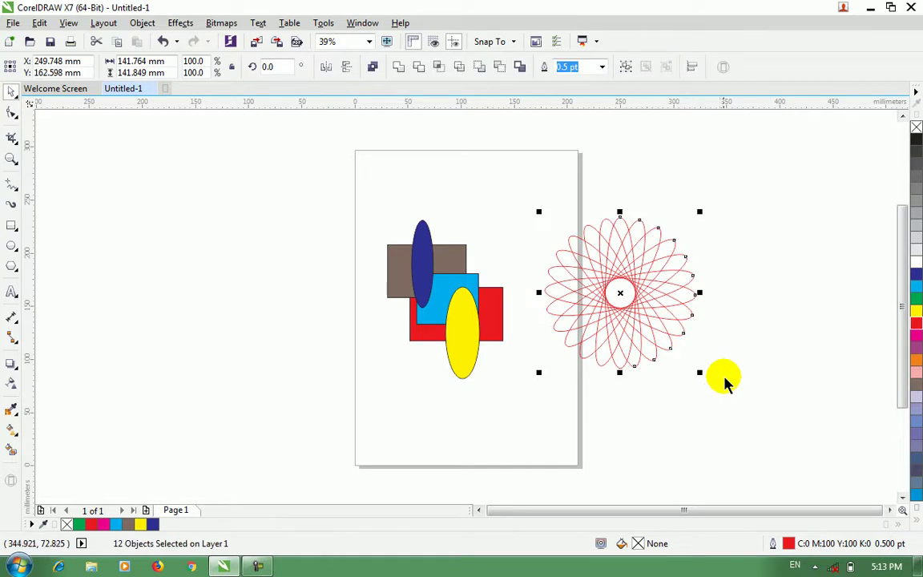
pyautogui.click(728, 380)
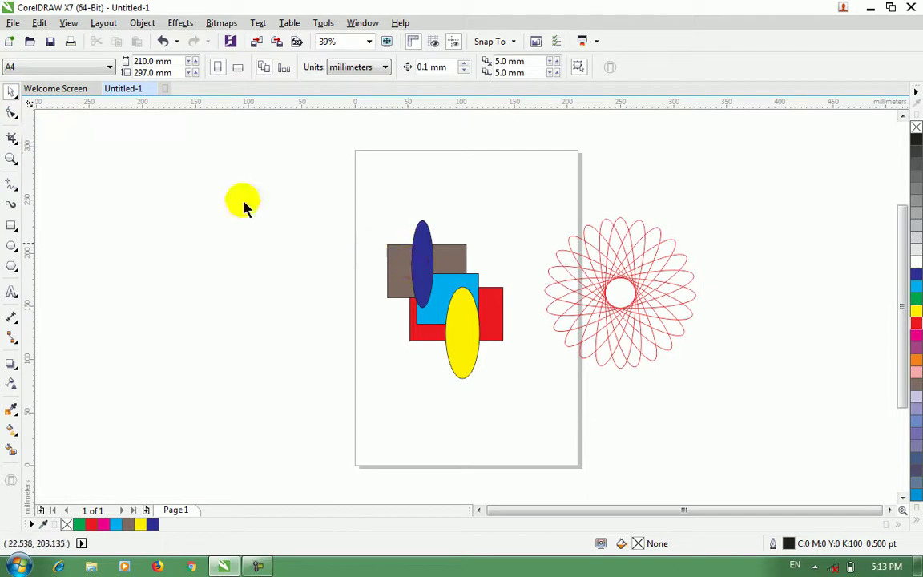
pyautogui.click(412, 257)
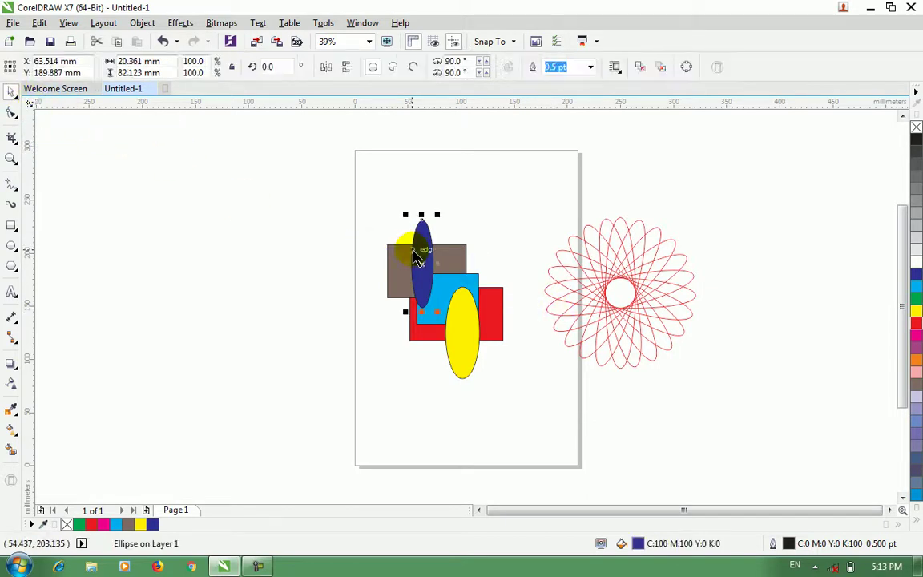
pyautogui.click(466, 318)
pyautogui.click(494, 310)
pyautogui.click(644, 288)
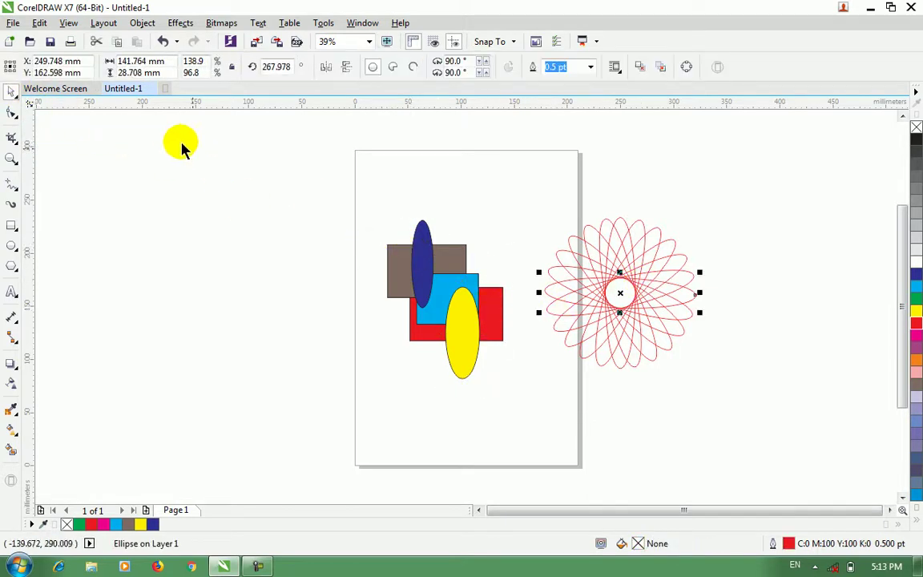
# Step: Enlarge the dark blue ellipse proportionally to about 120.7 percent
pyautogui.click(420, 256)
pyautogui.moveTo(439, 214)
pyautogui.mouseDown()
pyautogui.moveTo(488, 175)
pyautogui.moveTo(443, 197)
pyautogui.mouseUp()
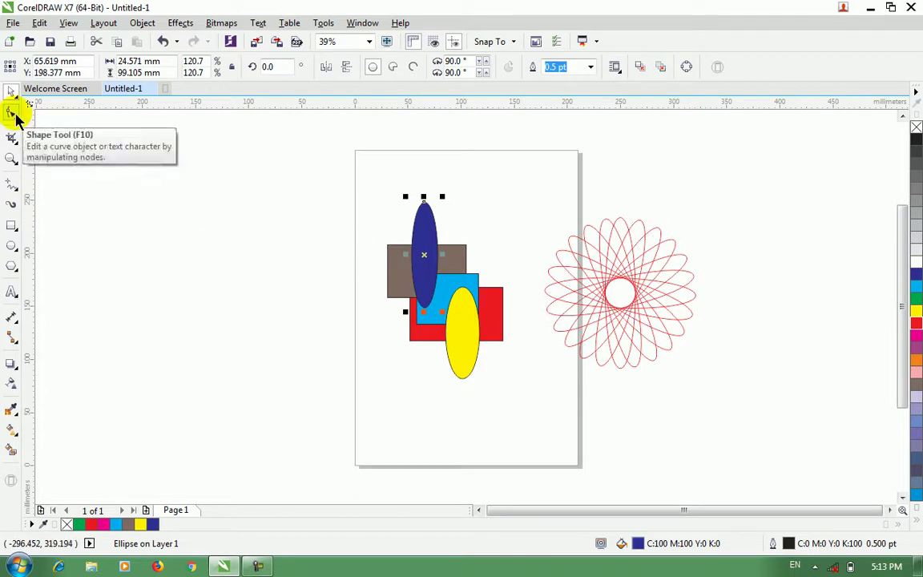
pyautogui.click(226, 212)
# Step: Draw an unfilled rectangle about 111 × 77 mm to the left of the page
pyautogui.click(11, 225)
pyautogui.moveTo(185, 235); pyautogui.dragTo(301, 318)
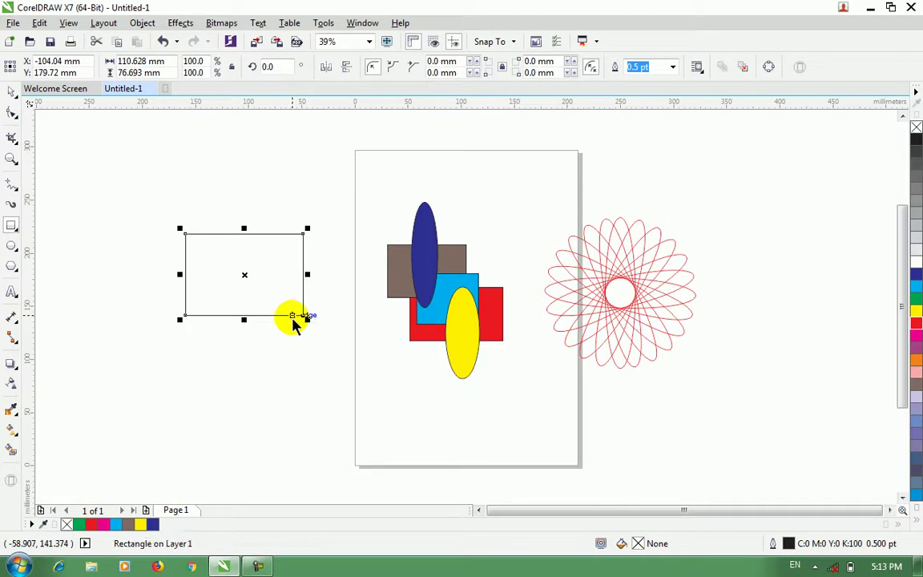
# Step: Shift the unfilled rectangle slightly upward, tilted about 1 degree clockwise and scaled proportionally to about 85.7 percent
pyautogui.click(12, 93)
pyautogui.moveTo(247, 274)
pyautogui.mouseDown()
pyautogui.moveTo(262, 226)
pyautogui.moveTo(237, 258)
pyautogui.moveTo(245, 254)
pyautogui.mouseUp()
pyautogui.click(245, 255)
pyautogui.moveTo(303, 208)
pyautogui.mouseDown()
pyautogui.moveTo(305, 190)
pyautogui.moveTo(304, 210)
pyautogui.mouseUp()
pyautogui.click(251, 263)
pyautogui.moveTo(302, 298); pyautogui.dragTo(286, 287)
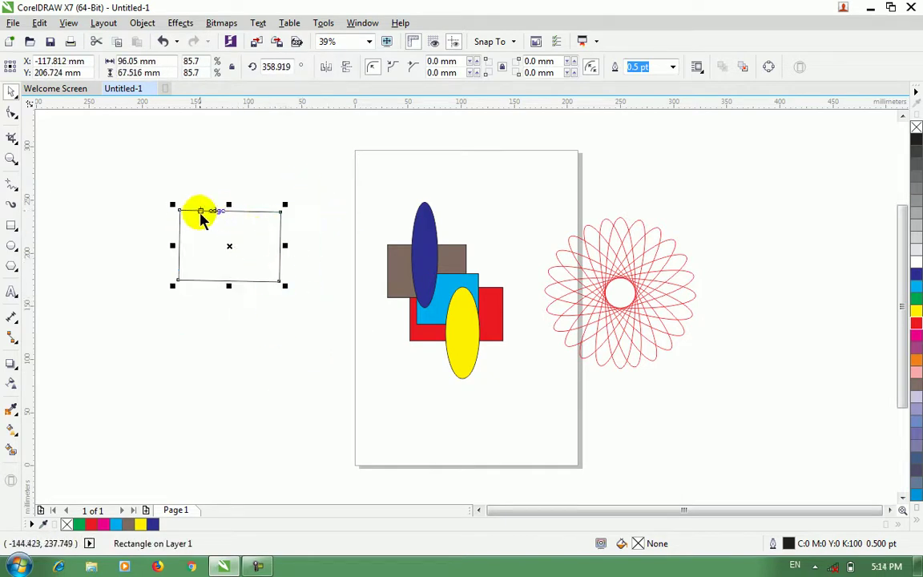
# Step: Round the tilted rectangle's corners to about 18.7 mm with the Shape tool and undo the rounding
pyautogui.click(12, 115)
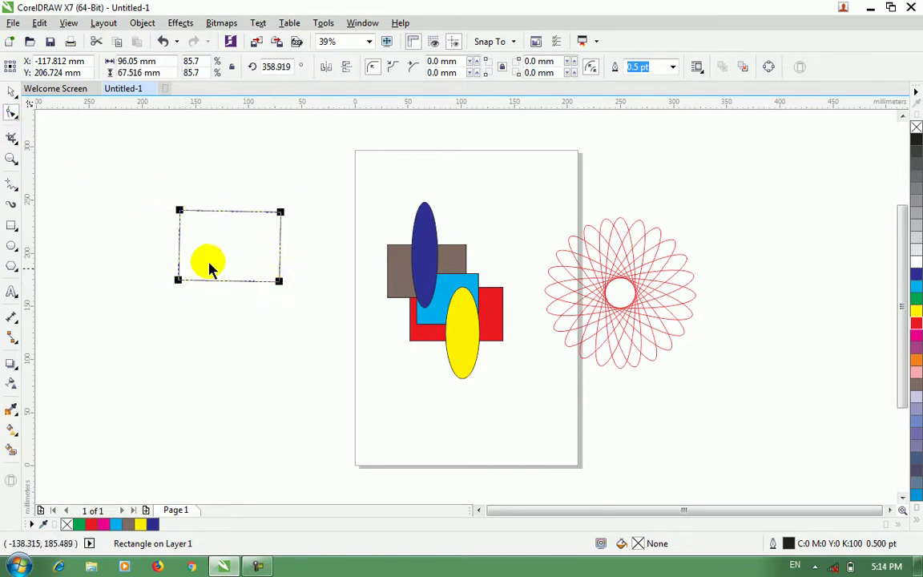
pyautogui.moveTo(182, 213); pyautogui.dragTo(161, 258)
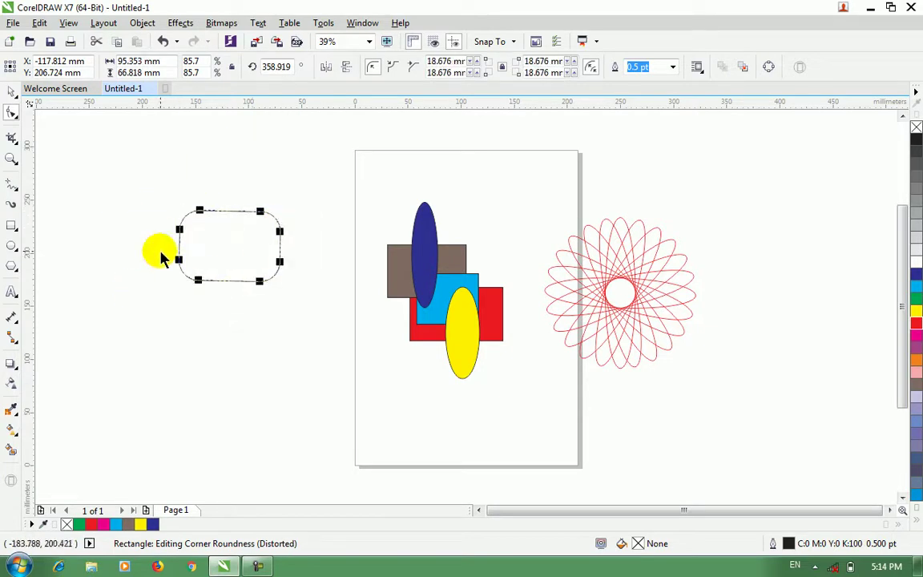
pyautogui.hotkey('ctrl', 'z')
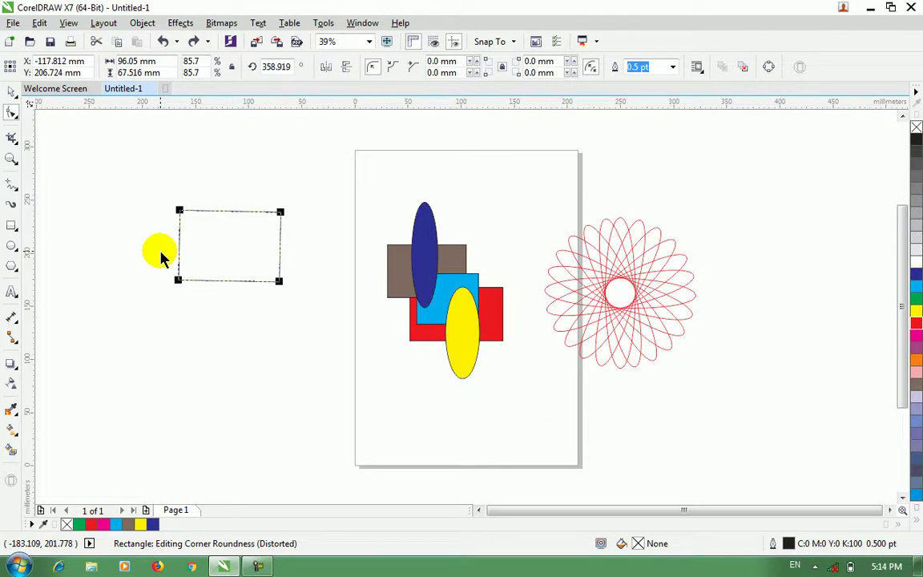
# Step: Draw an ellipse about 83 × 90 mm below the tilted rectangle and a rectangle about 69 × 54 mm above it
pyautogui.click(11, 246)
pyautogui.moveTo(152, 325); pyautogui.dragTo(247, 430)
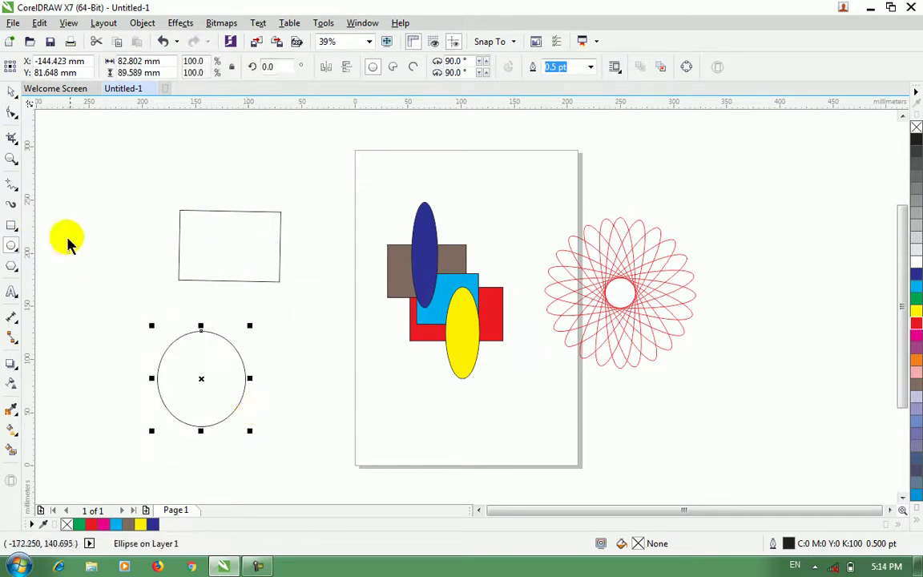
pyautogui.click(11, 225)
pyautogui.moveTo(235, 138); pyautogui.dragTo(311, 196)
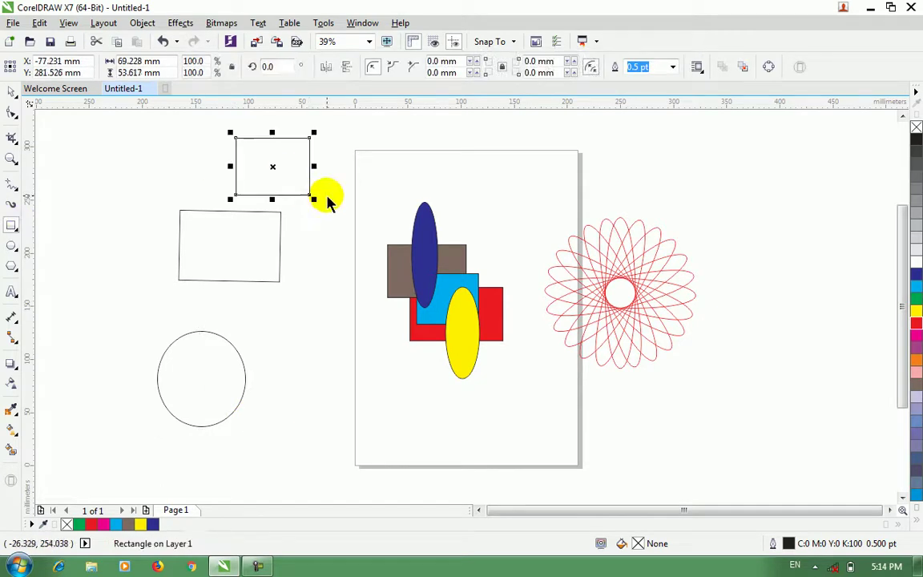
# Step: Try corner rounding on the small upper rectangle with the Shape tool, and convert the rectangle to curves
pyautogui.click(12, 113)
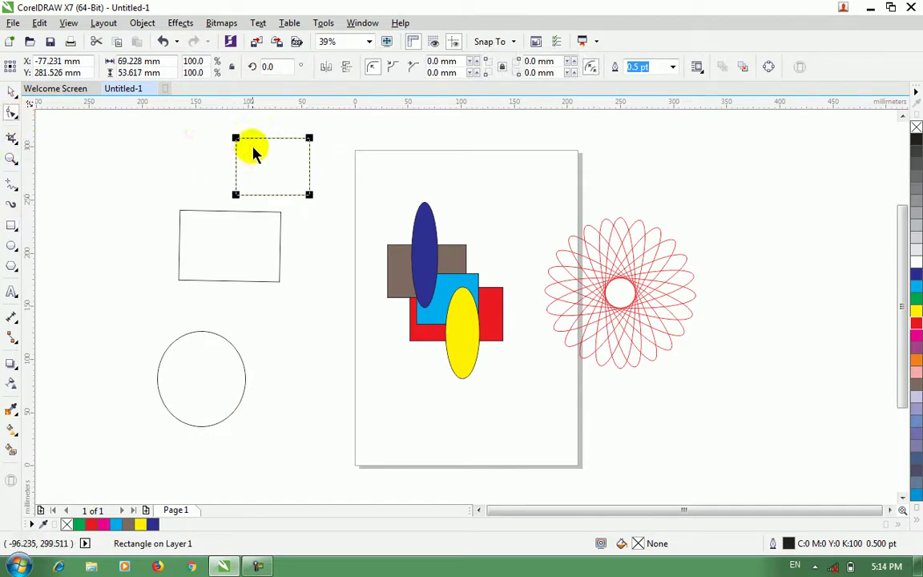
pyautogui.moveTo(237, 140)
pyautogui.mouseDown()
pyautogui.moveTo(286, 170)
pyautogui.moveTo(194, 137)
pyautogui.moveTo(224, 153)
pyautogui.mouseUp()
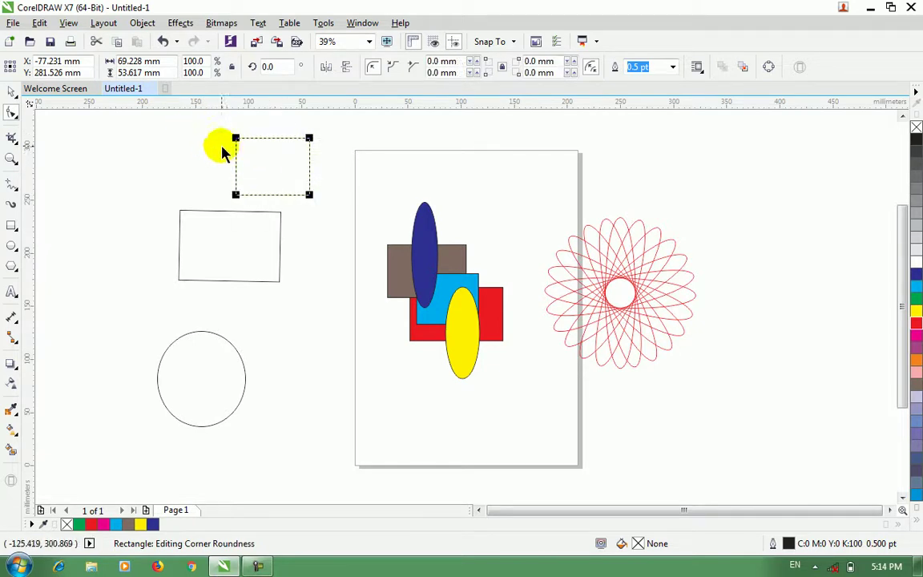
pyautogui.click(142, 23)
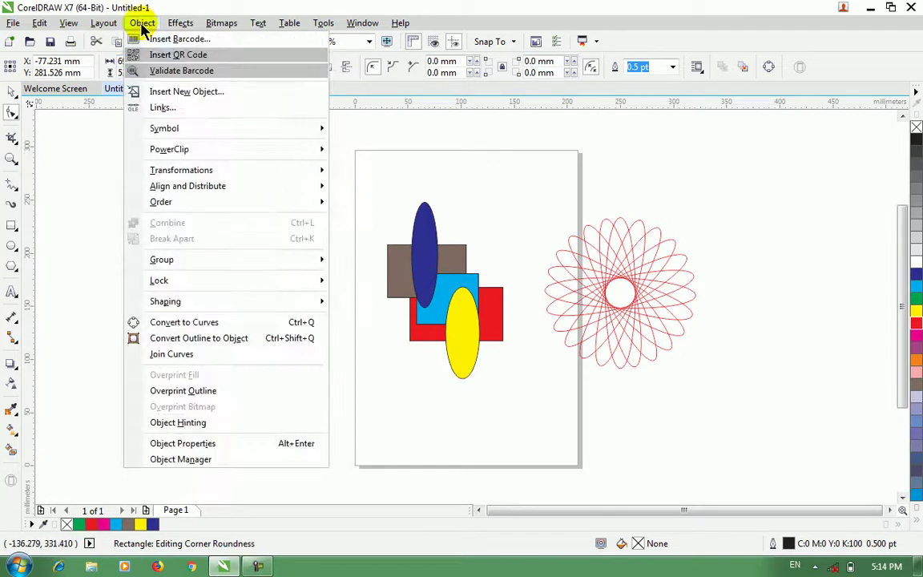
pyautogui.click(218, 323)
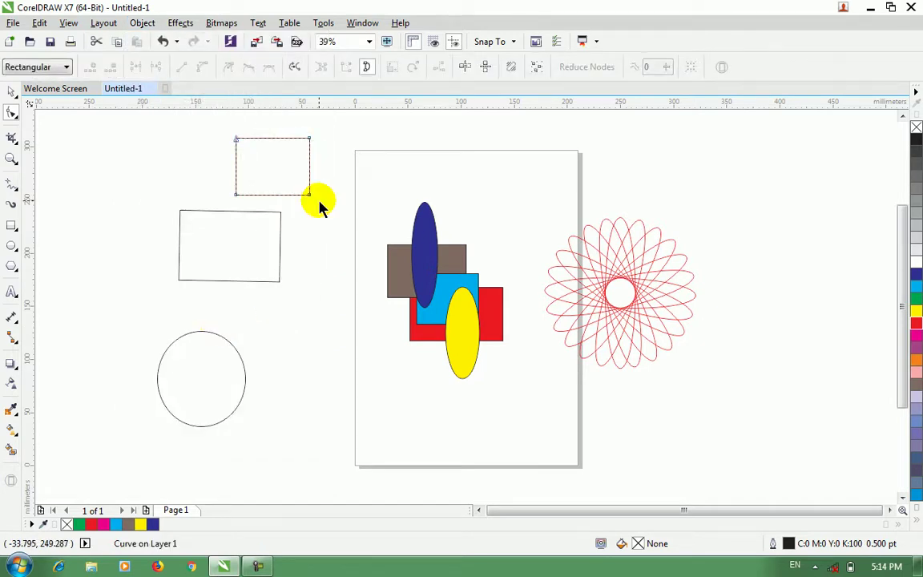
# Step: Round the tilted rectangle's corners to a radius of about 32.9 mm with the Shape tool
pyautogui.click(181, 211)
pyautogui.moveTo(181, 211); pyautogui.dragTo(217, 239)
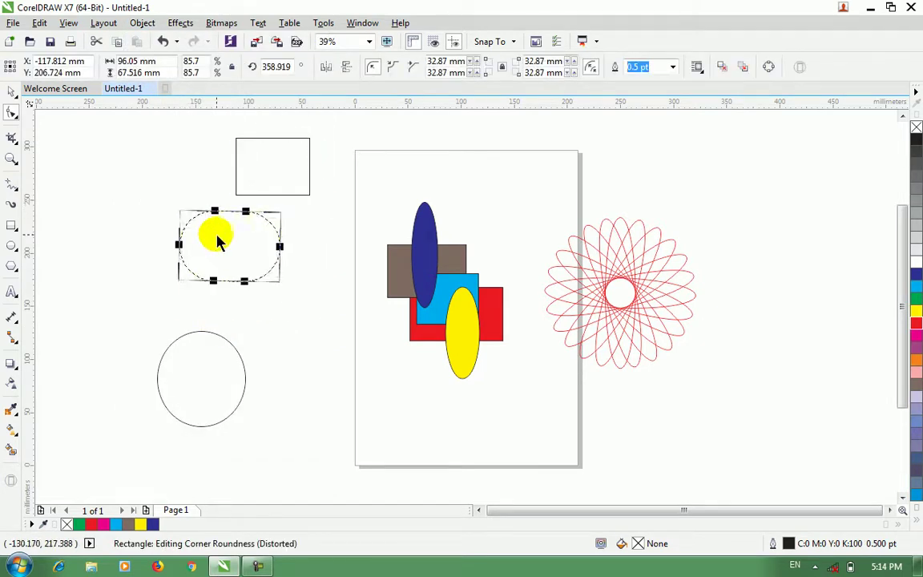
# Step: Move the upper-left and lower-right nodes of the converted small rectangle to distort it into a self-crossing shape
pyautogui.click(267, 155)
pyautogui.moveTo(236, 142); pyautogui.dragTo(360, 232)
pyautogui.moveTo(307, 200); pyautogui.dragTo(386, 181)
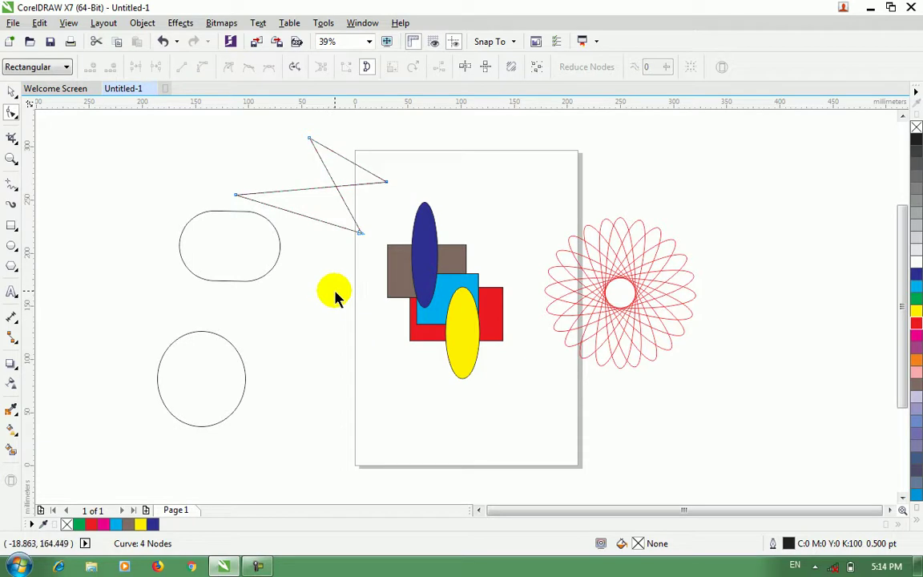
# Step: Draw a rectangle about 94 × 66 mm across the page's lower left edge and convert it to curves
pyautogui.click(17, 228)
pyautogui.moveTo(291, 344); pyautogui.dragTo(390, 414)
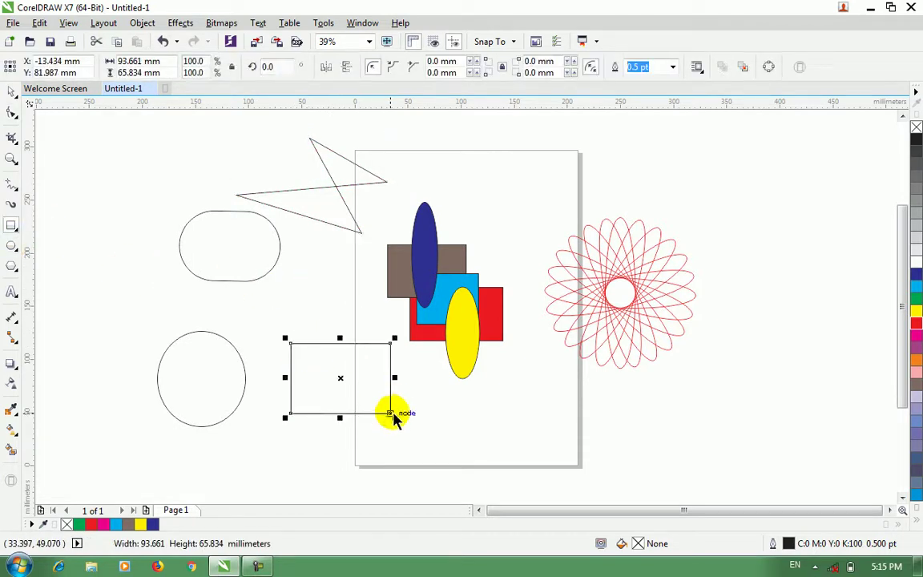
pyautogui.click(11, 113)
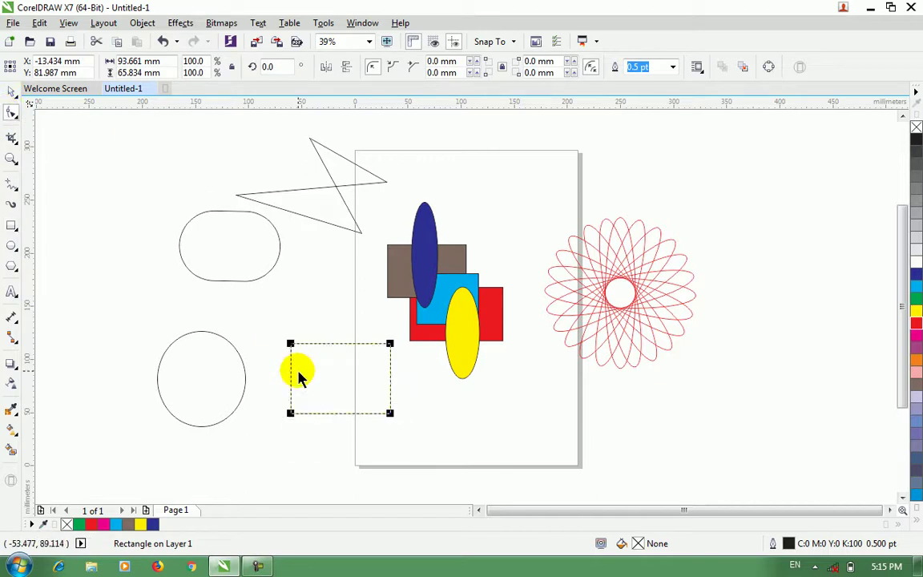
pyautogui.click(142, 23)
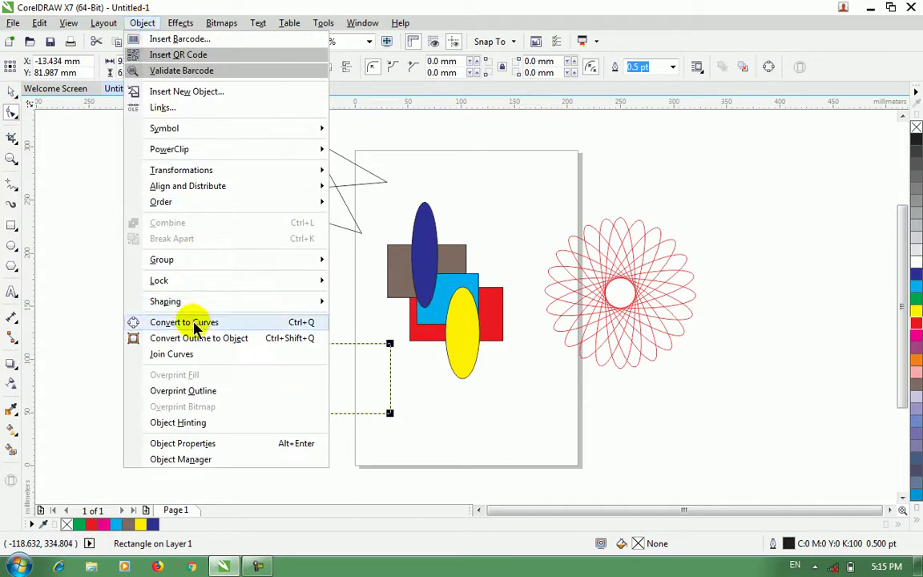
pyautogui.click(312, 324)
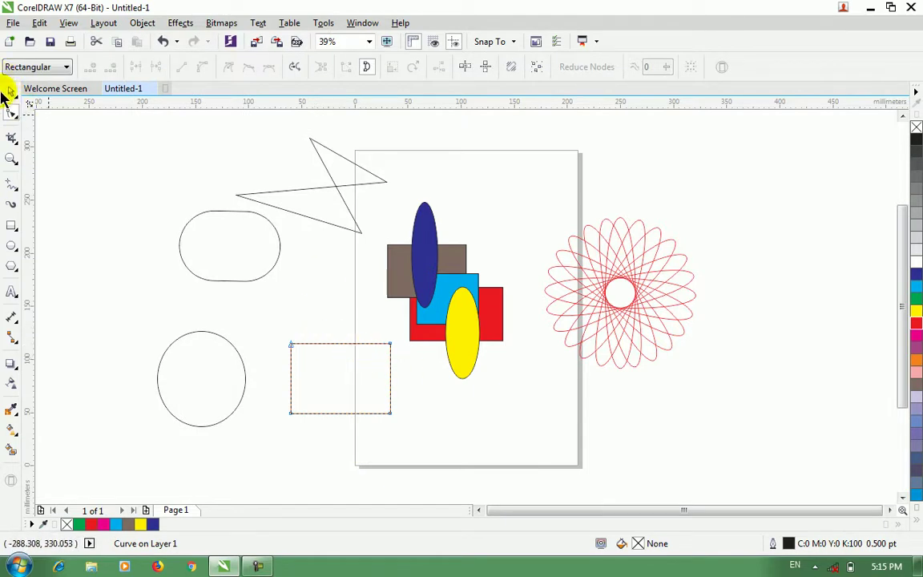
# Step: Alternate between the Pick and Shape tools on the converted rectangle, ending with the Pick tool
pyautogui.click(10, 95)
pyautogui.press('F10')
pyautogui.click(12, 94)
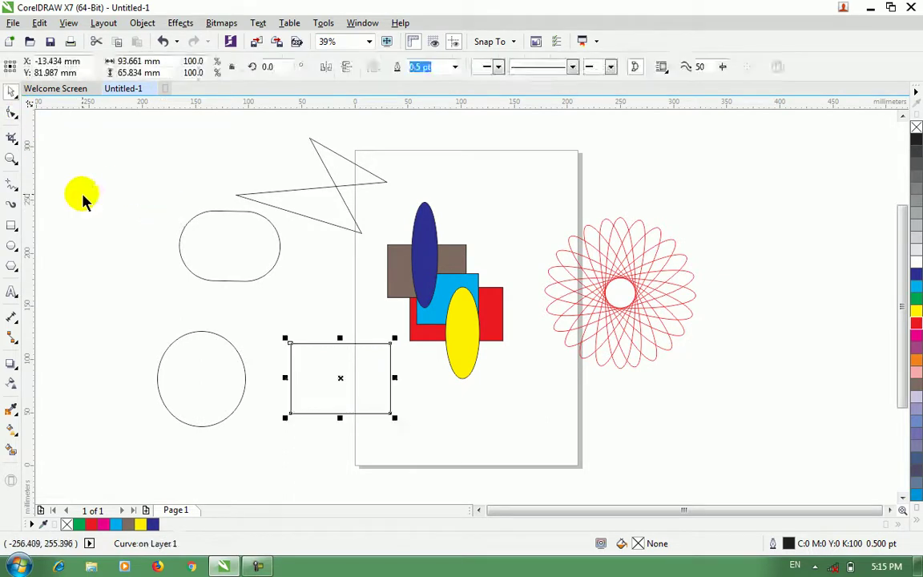
# Step: Select every object in the drawing and delete them all
pyautogui.click(169, 257)
pyautogui.hotkey('ctrl', 'a')
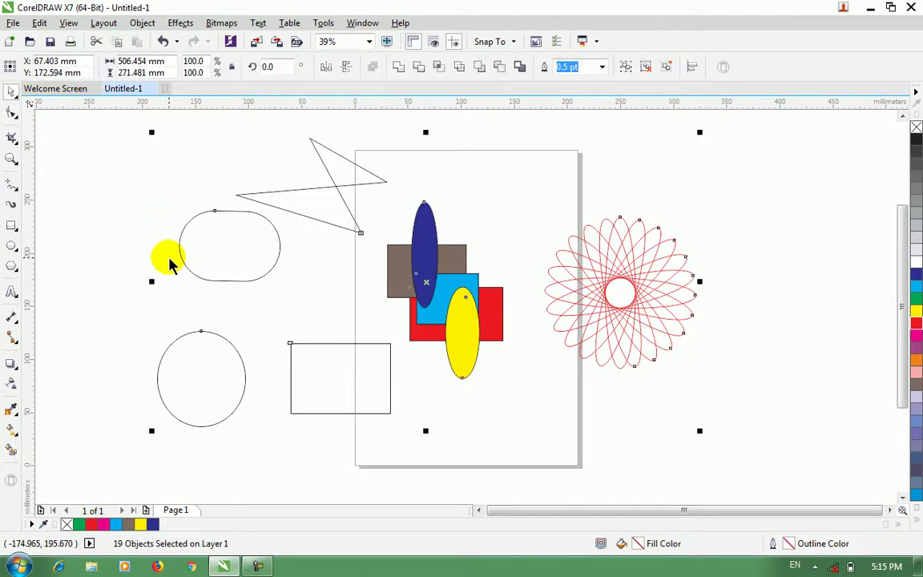
pyautogui.press('Delete')
# Step: Draw a rectangle about 137 × 89 mm in the middle of the page and convert it to curves for node editing
pyautogui.click(10, 203)
pyautogui.moveTo(400, 243); pyautogui.dragTo(545, 338)
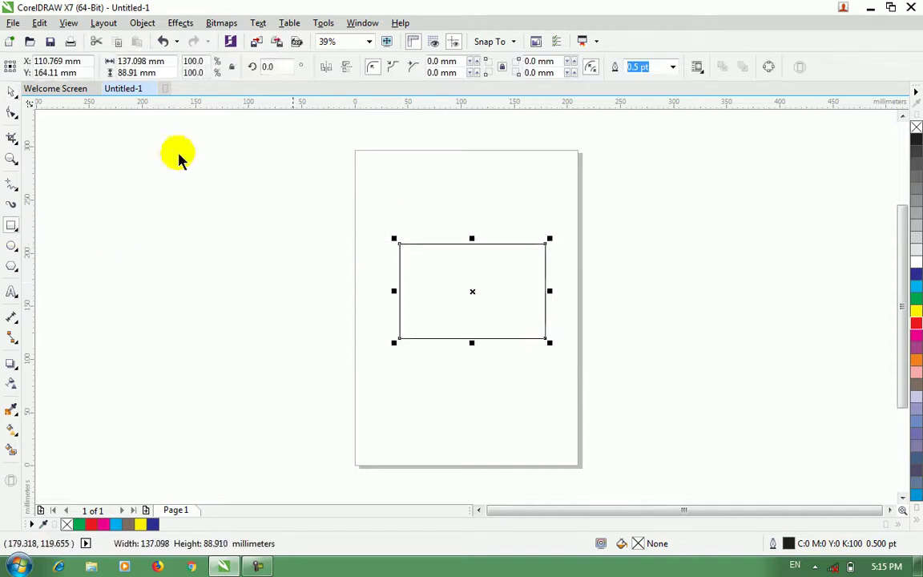
pyautogui.click(13, 113)
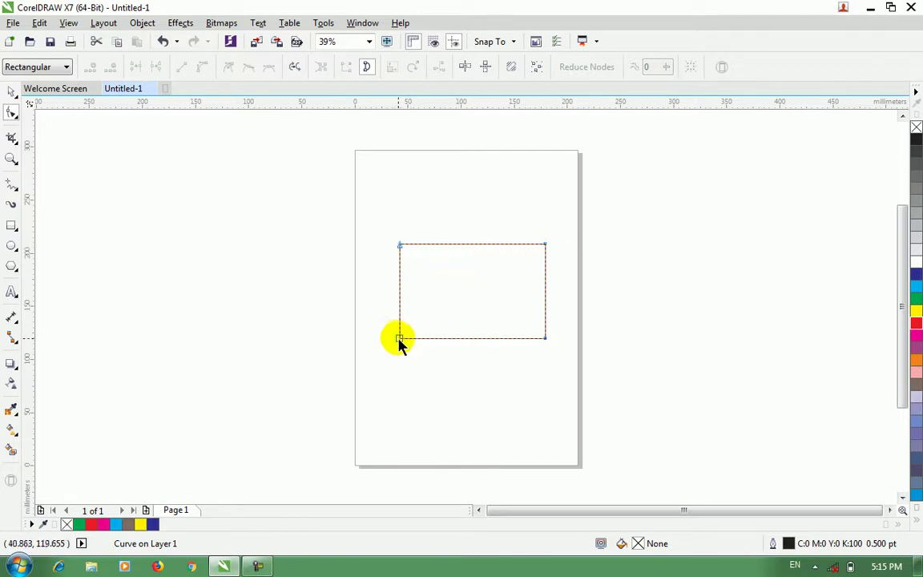
# Step: Reshape the converted rectangle into an uneven quadrilateral by moving its two right-hand nodes and right edge inward
pyautogui.moveTo(546, 246); pyautogui.dragTo(489, 269)
pyautogui.click(546, 375)
pyautogui.moveTo(544, 341); pyautogui.dragTo(496, 361)
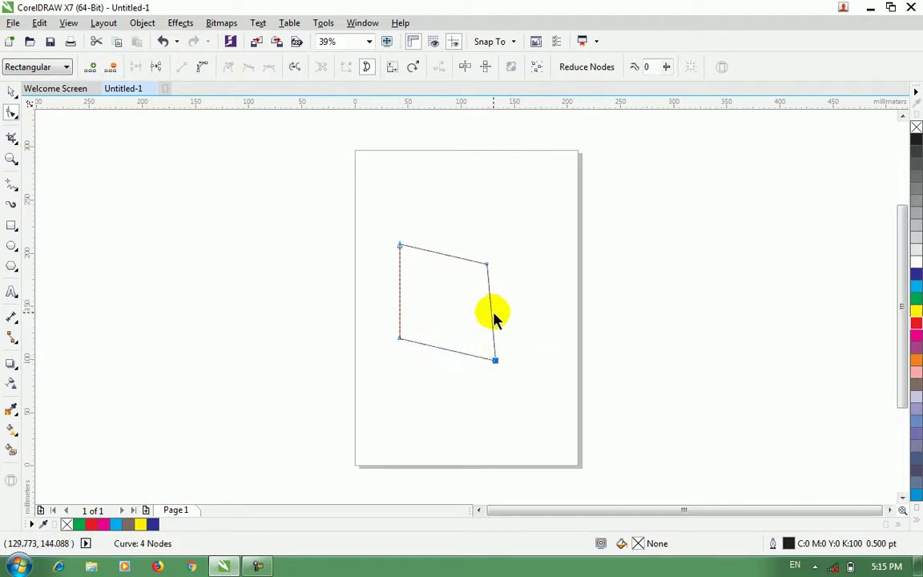
pyautogui.moveTo(492, 318); pyautogui.dragTo(522, 303)
pyautogui.moveTo(519, 249)
pyautogui.mouseDown()
pyautogui.moveTo(484, 275)
pyautogui.moveTo(511, 249)
pyautogui.mouseUp()
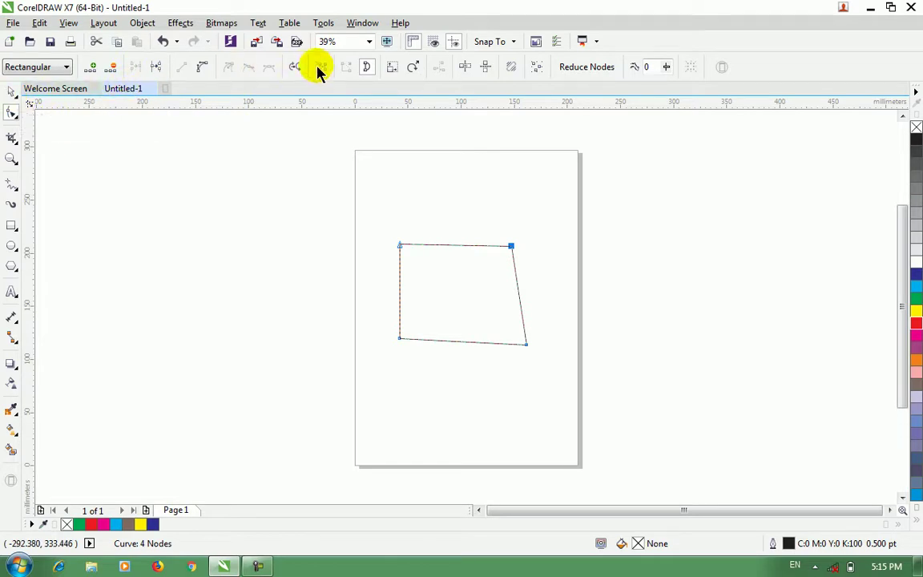
# Step: Delete the quadrilateral's upper-right node with the Shape tool to make a triangle
pyautogui.click(9, 93)
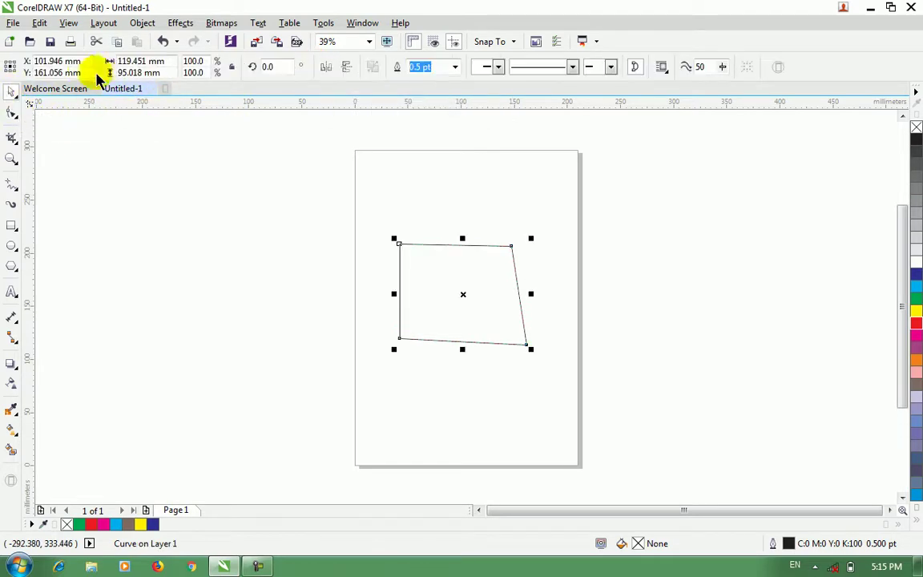
pyautogui.click(12, 115)
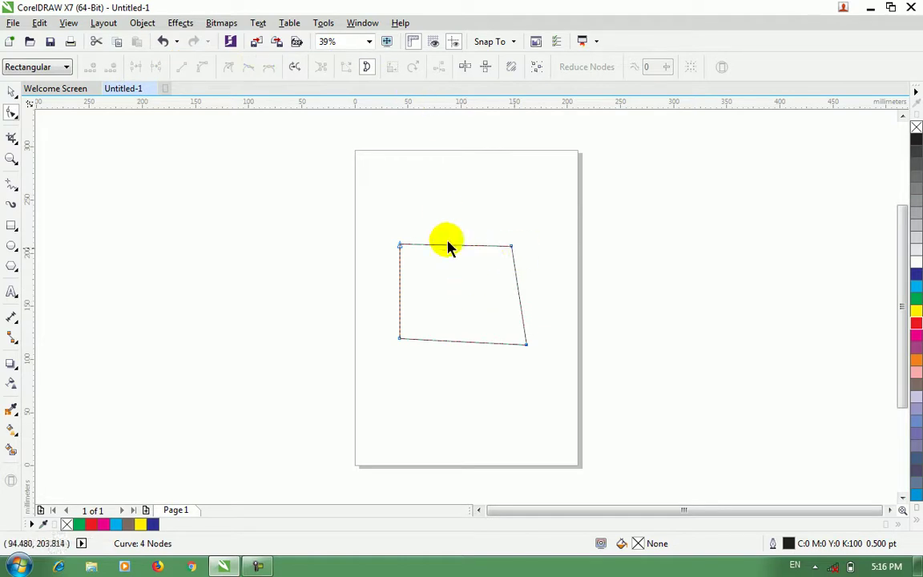
pyautogui.click(511, 248)
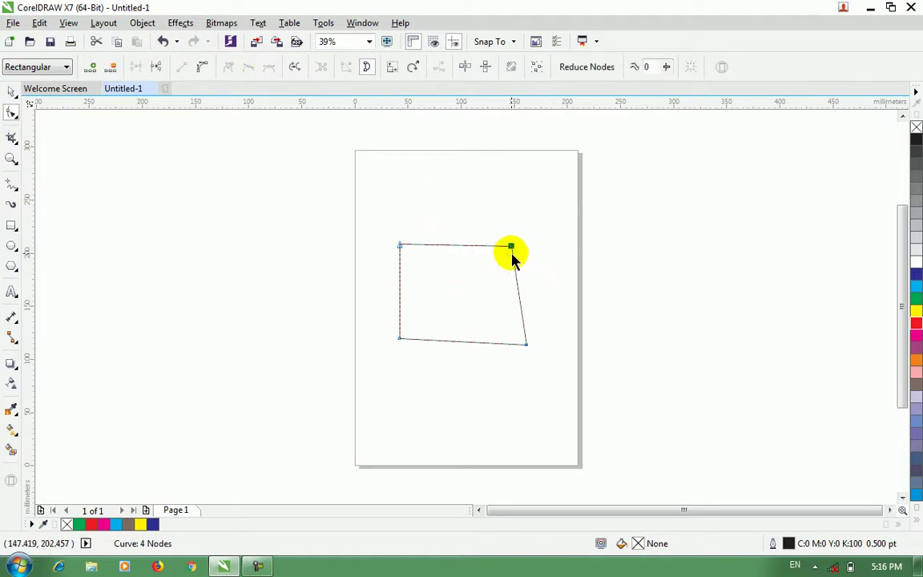
pyautogui.click(112, 69)
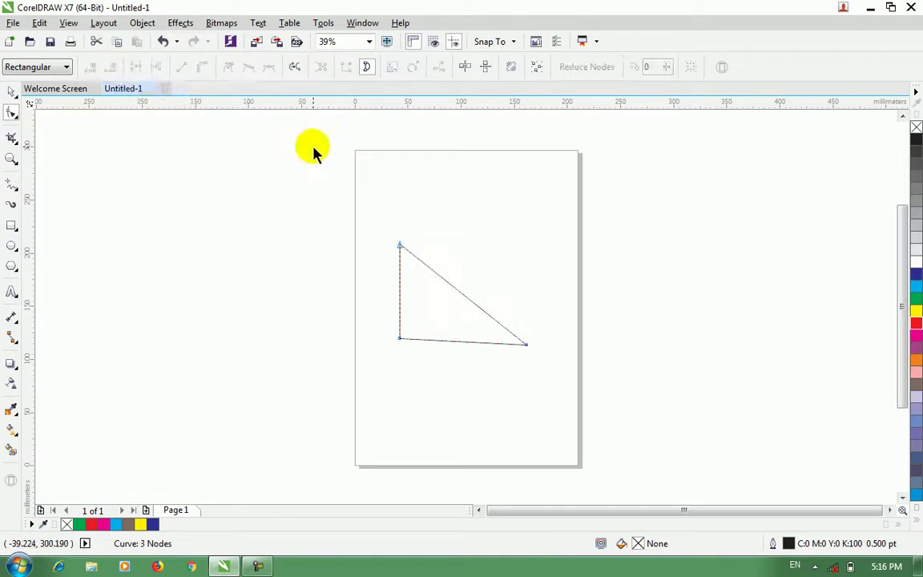
# Step: Add a node midway along the triangle's sloping edge and move it up and to the right as a peak
pyautogui.click(457, 293)
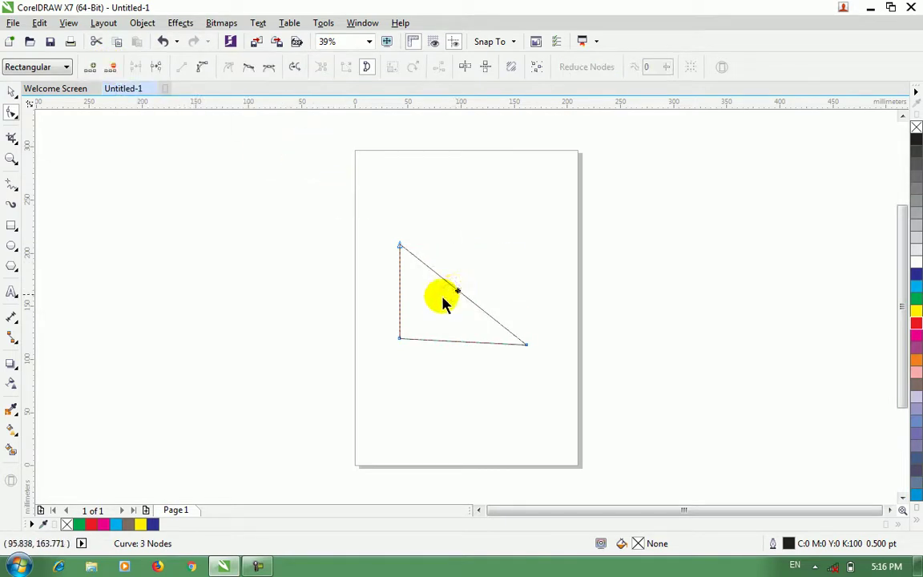
pyautogui.click(93, 68)
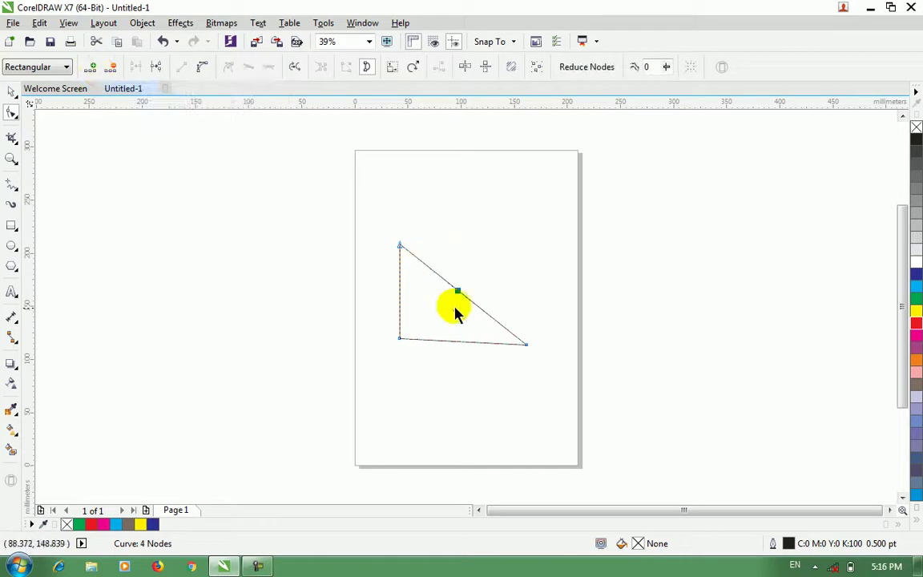
pyautogui.moveTo(457, 292); pyautogui.dragTo(497, 191)
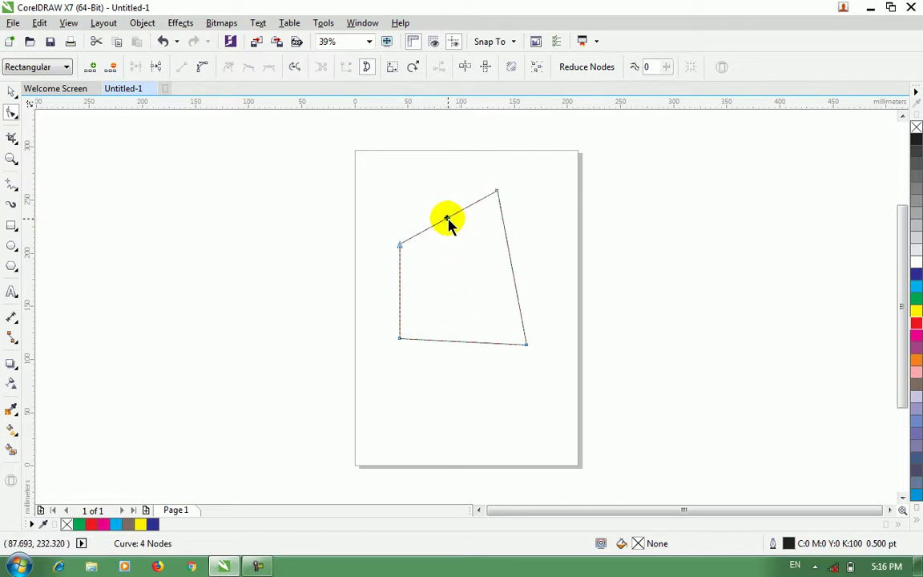
# Step: Add a node on the upper edge and another on the right edge, and pull both inward
pyautogui.moveTo(448, 224); pyautogui.dragTo(443, 293)
pyautogui.doubleClick(514, 281)
pyautogui.moveTo(514, 281); pyautogui.dragTo(469, 300)
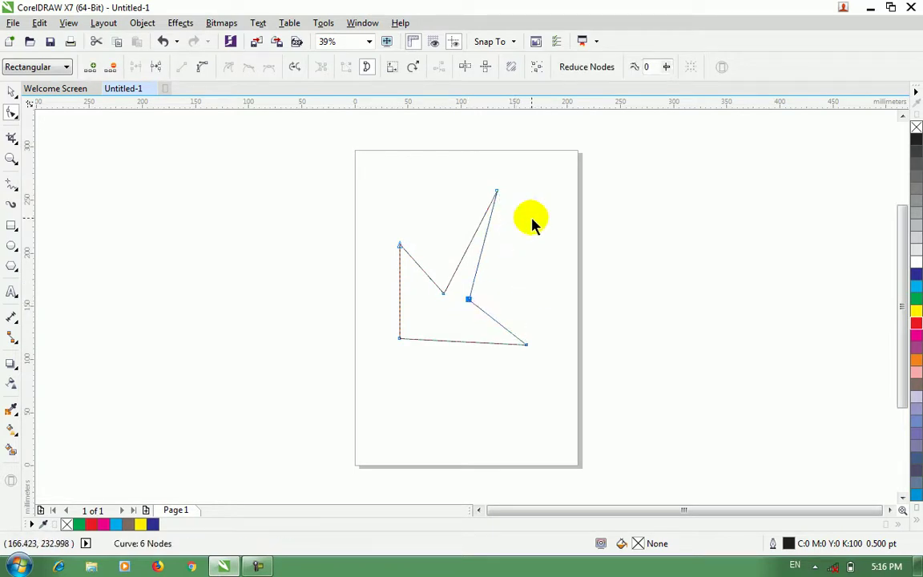
# Step: Delete the shape's peak node and raise the inner left node to form a new top corner
pyautogui.doubleClick(496, 192)
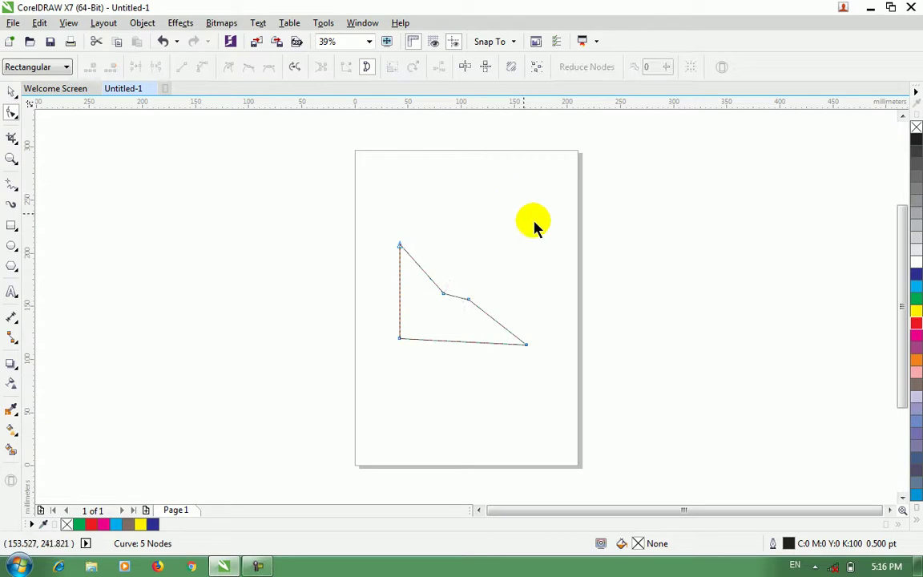
pyautogui.moveTo(448, 298); pyautogui.dragTo(474, 202)
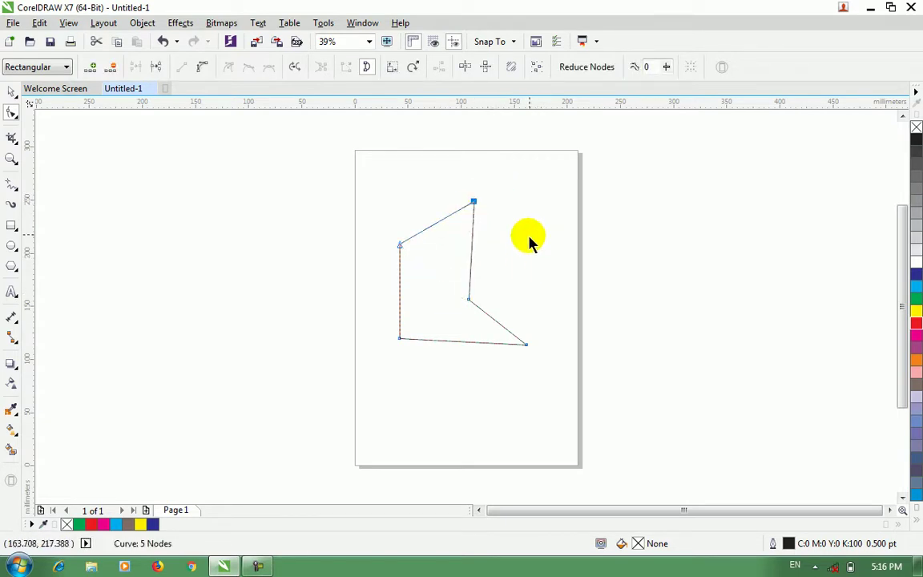
pyautogui.moveTo(474, 202); pyautogui.dragTo(474, 209)
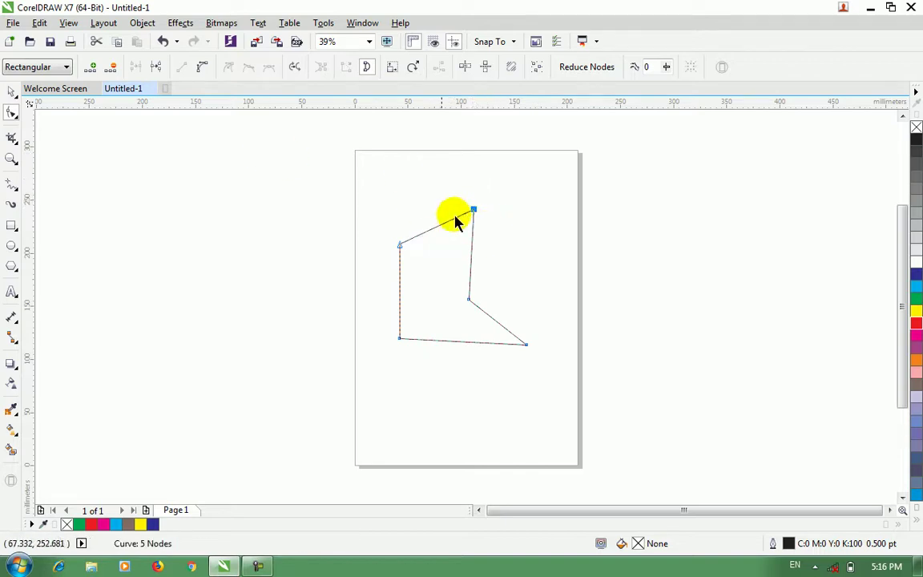
# Step: Break the curve open at its top node with the ends pulled apart, and give it a green fill
pyautogui.click(156, 68)
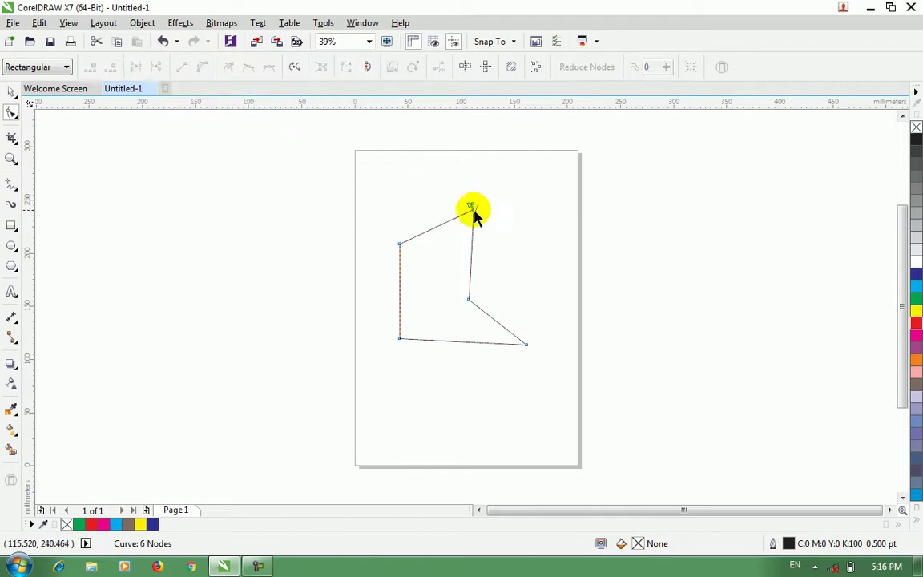
pyautogui.moveTo(476, 214); pyautogui.dragTo(520, 239)
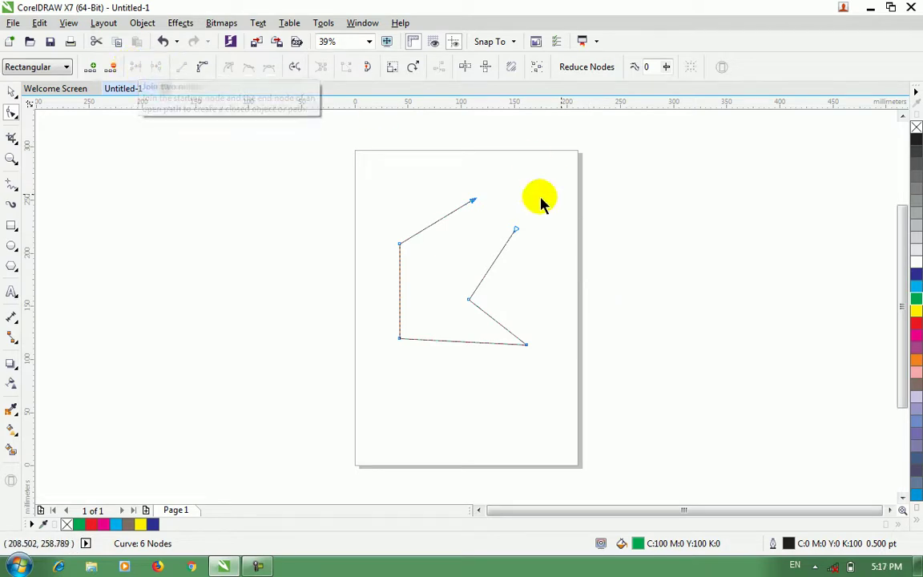
# Step: Select the two end nodes of the open curve and join them to close the green shape
pyautogui.moveTo(515, 235); pyautogui.dragTo(480, 207)
pyautogui.hotkey('ctrl', 'z')
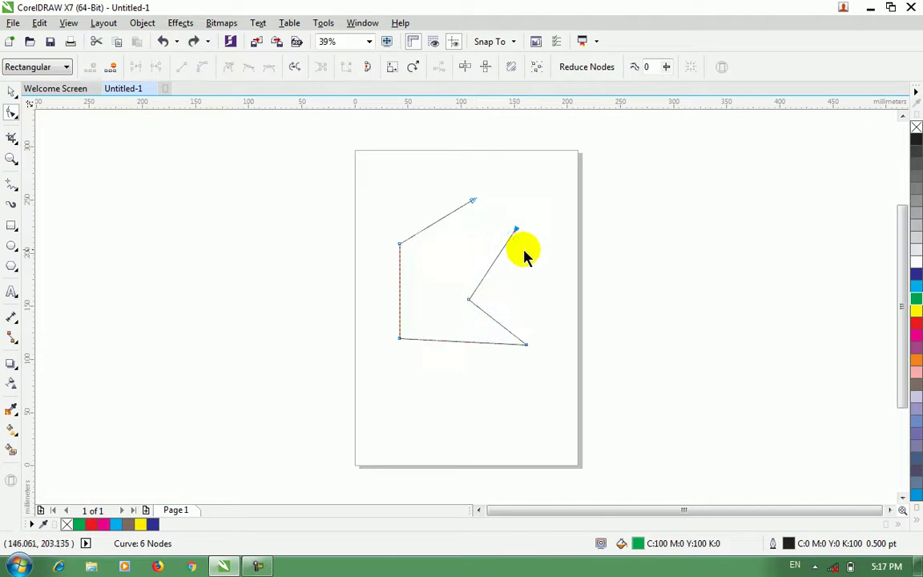
pyautogui.moveTo(449, 175); pyautogui.dragTo(556, 250)
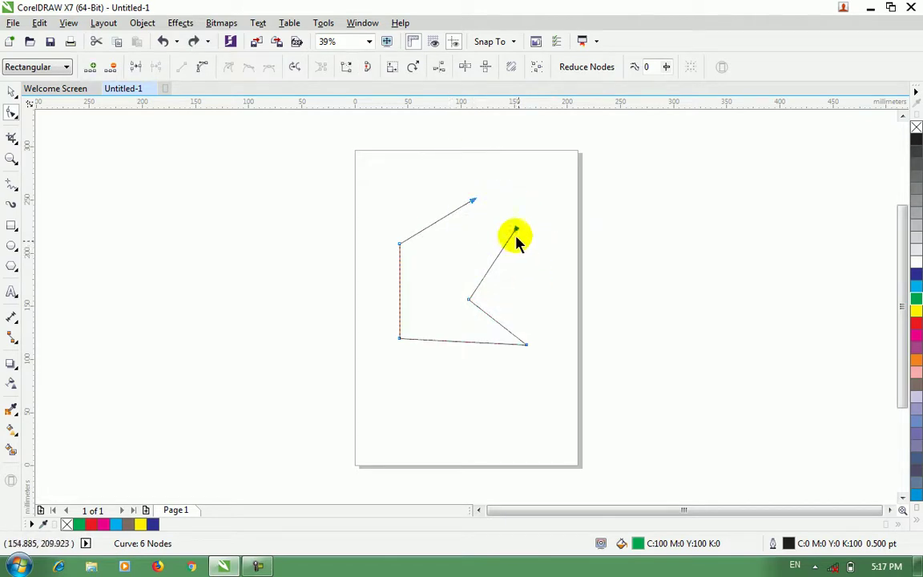
pyautogui.click(138, 69)
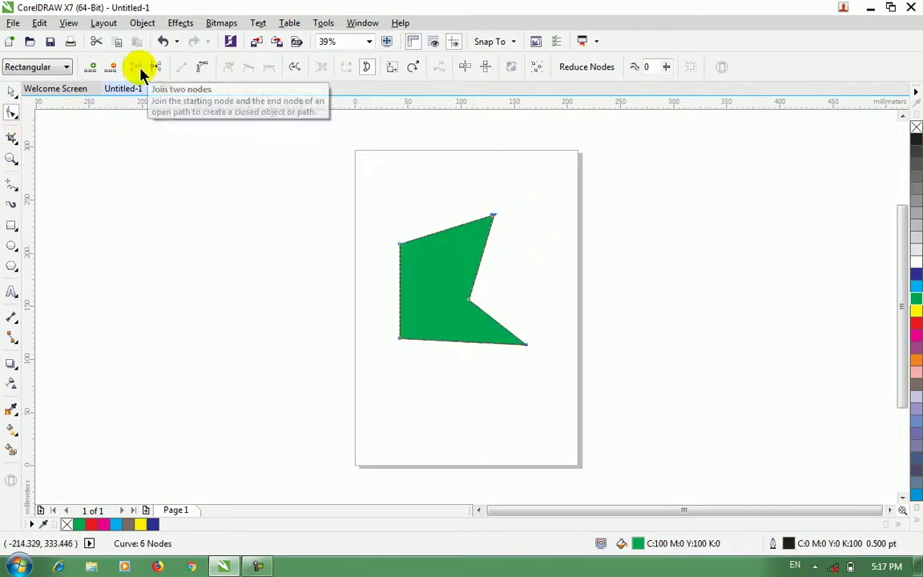
# Step: Break the green shape at its upper-right node and move both ends up and to the left, reuniting them
pyautogui.click(492, 217)
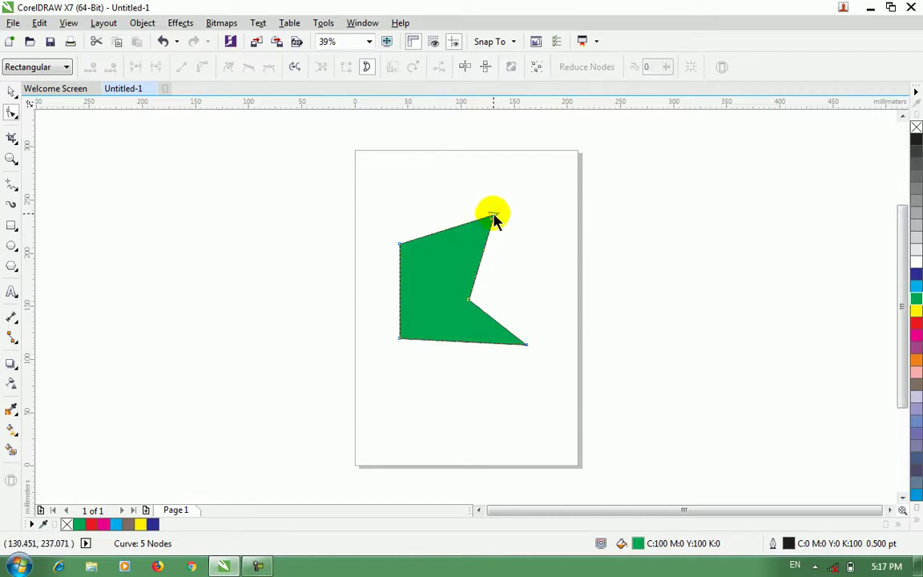
pyautogui.click(157, 68)
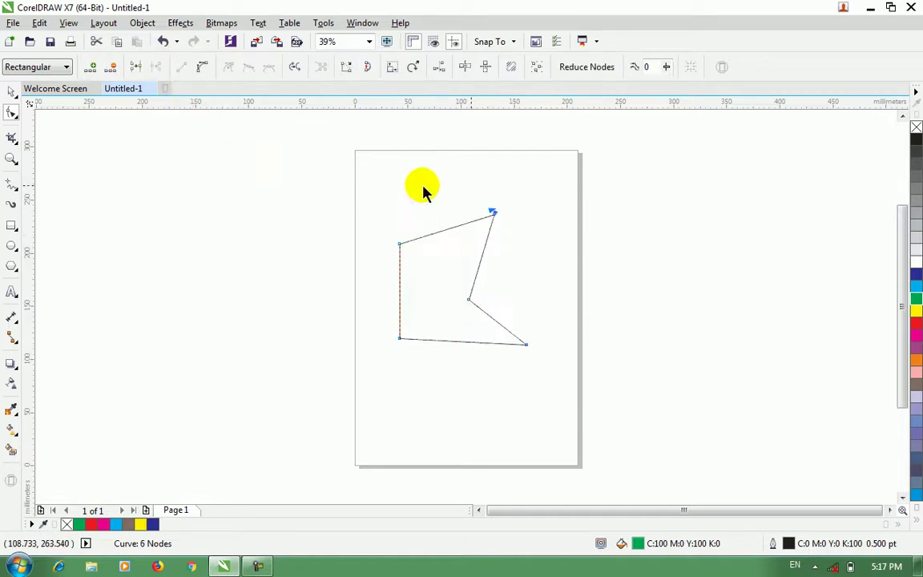
pyautogui.moveTo(493, 213); pyautogui.dragTo(438, 185)
pyautogui.click(496, 216)
pyautogui.moveTo(493, 215); pyautogui.dragTo(440, 182)
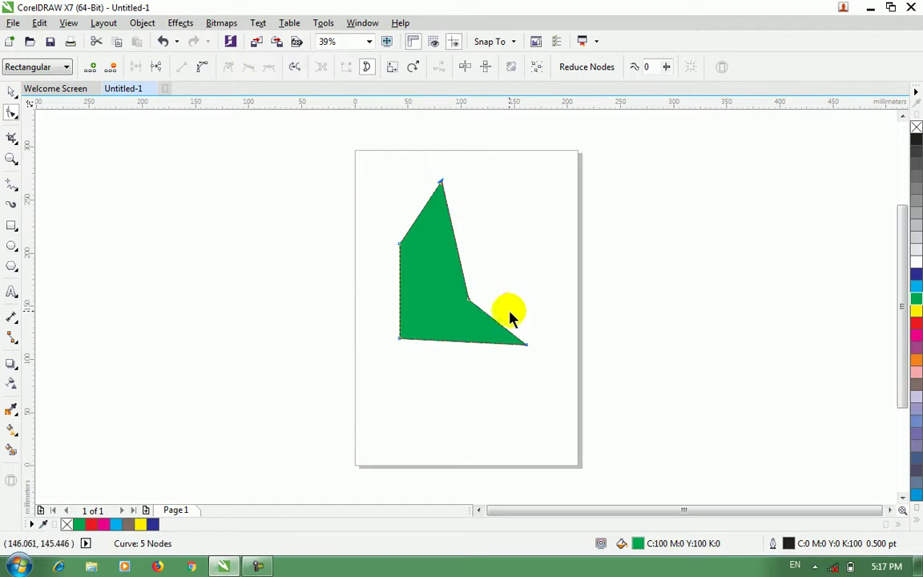
# Step: Move the right edge out beyond the page, and convert the long top edge to a curve arched upward
pyautogui.moveTo(459, 257); pyautogui.dragTo(635, 222)
pyautogui.click(517, 224)
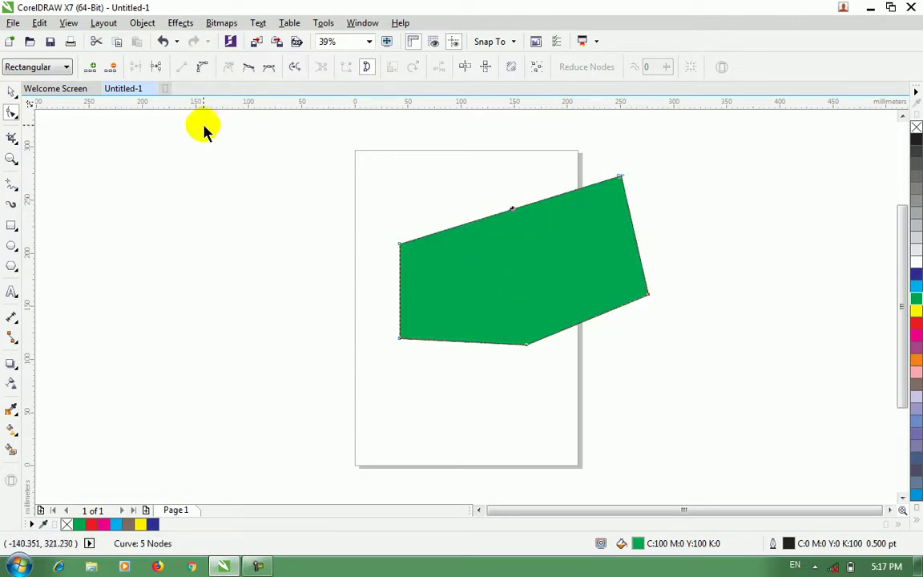
pyautogui.click(205, 69)
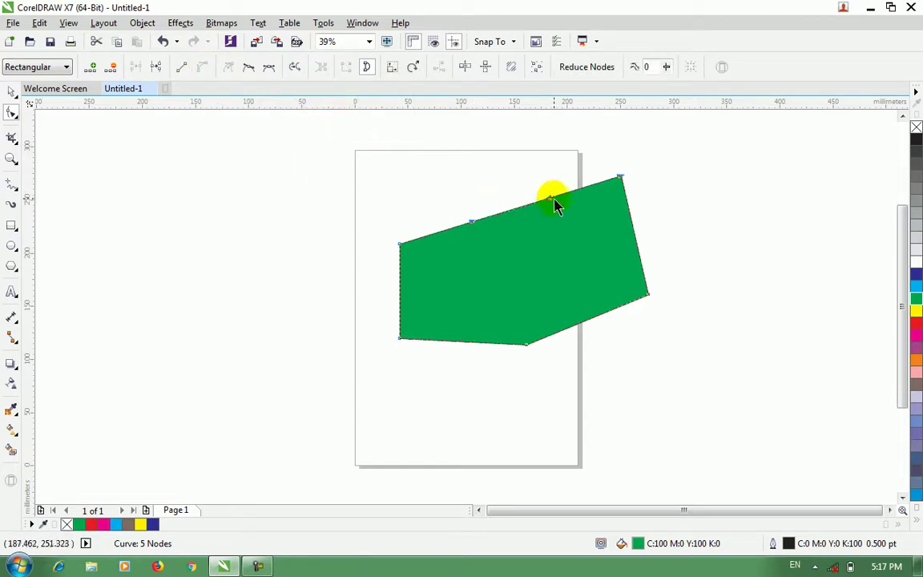
pyautogui.moveTo(510, 218); pyautogui.dragTo(525, 254)
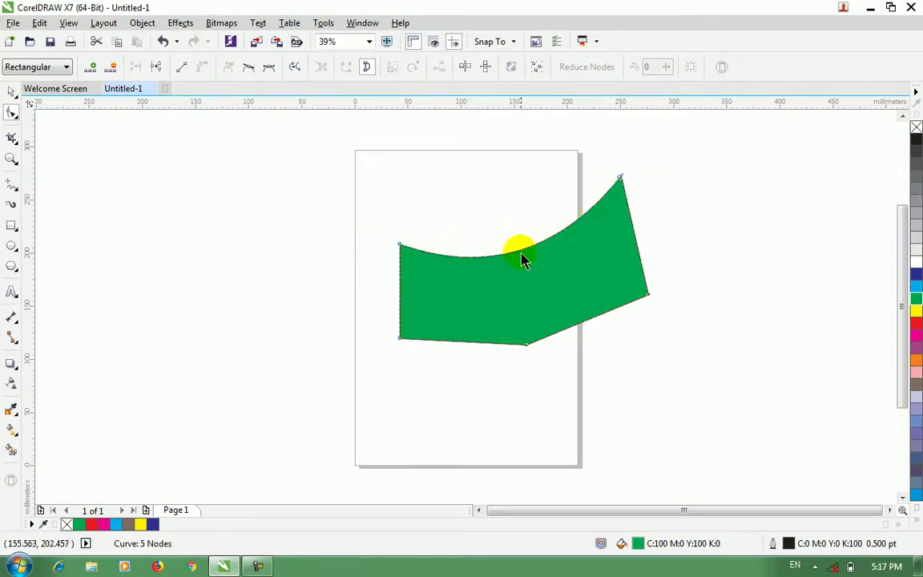
pyautogui.moveTo(521, 251); pyautogui.dragTo(488, 149)
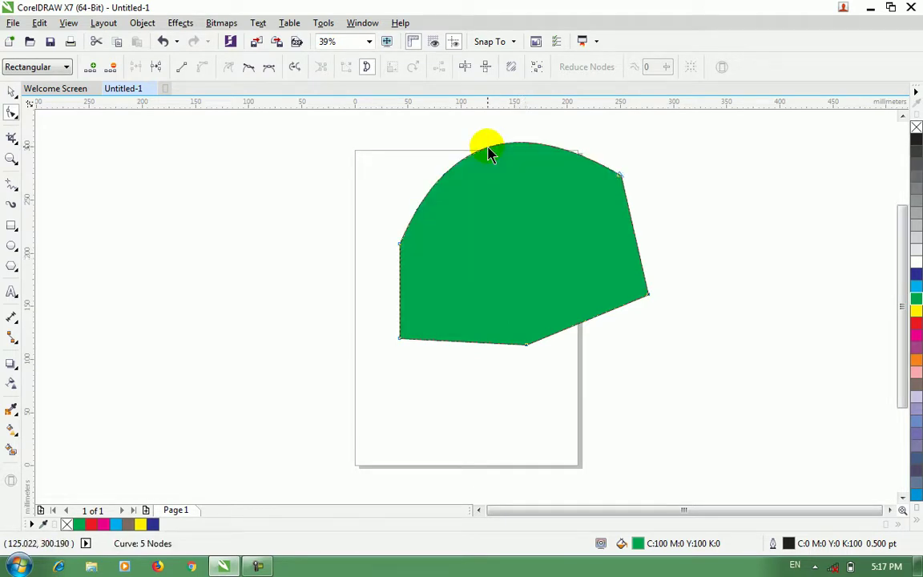
# Step: Adjust the control handles at both ends of the top edge to bend it into an S-shaped wave
pyautogui.click(622, 180)
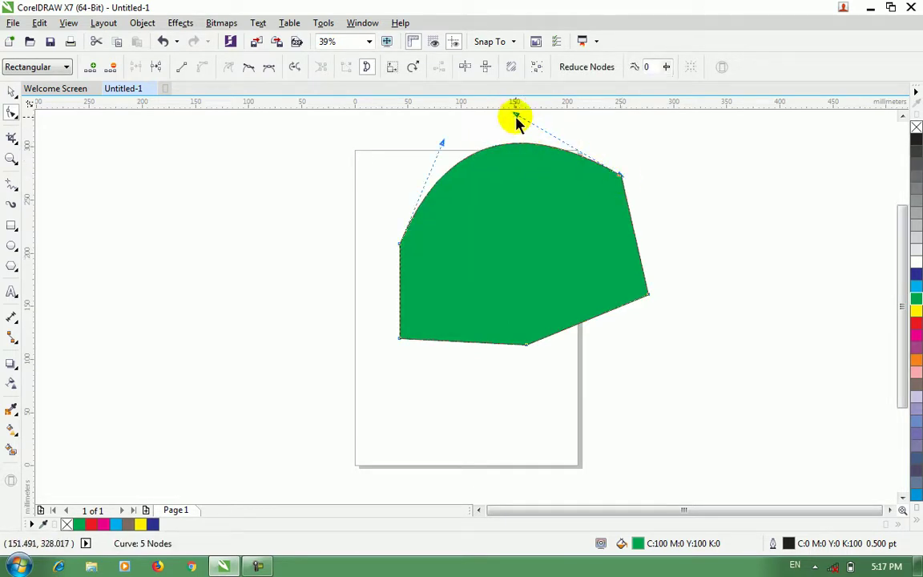
pyautogui.click(608, 176)
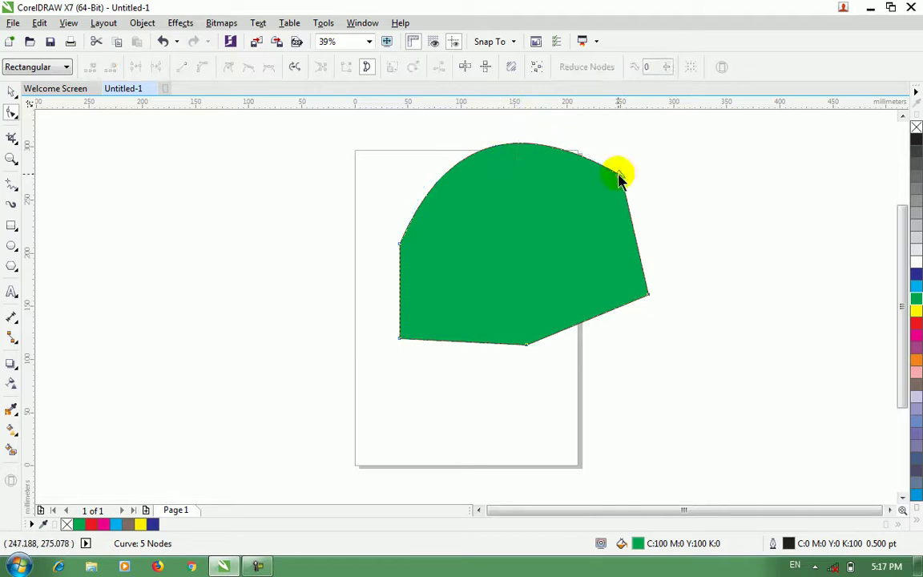
pyautogui.click(618, 179)
pyautogui.moveTo(517, 117); pyautogui.dragTo(516, 302)
pyautogui.moveTo(446, 145); pyautogui.dragTo(462, 127)
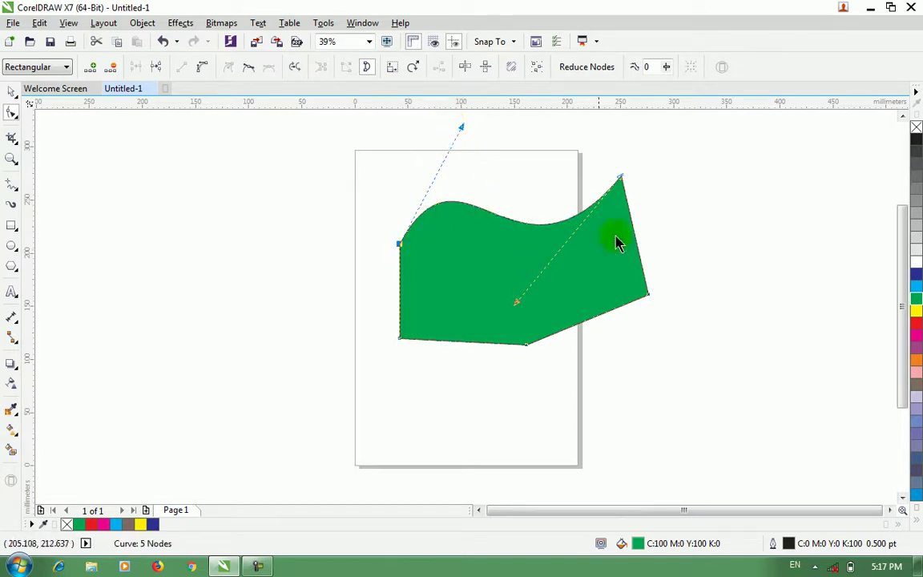
# Step: Convert the wavy top edge back to a straight line, and convert the bottom edge to a curve arched inward
pyautogui.click(522, 224)
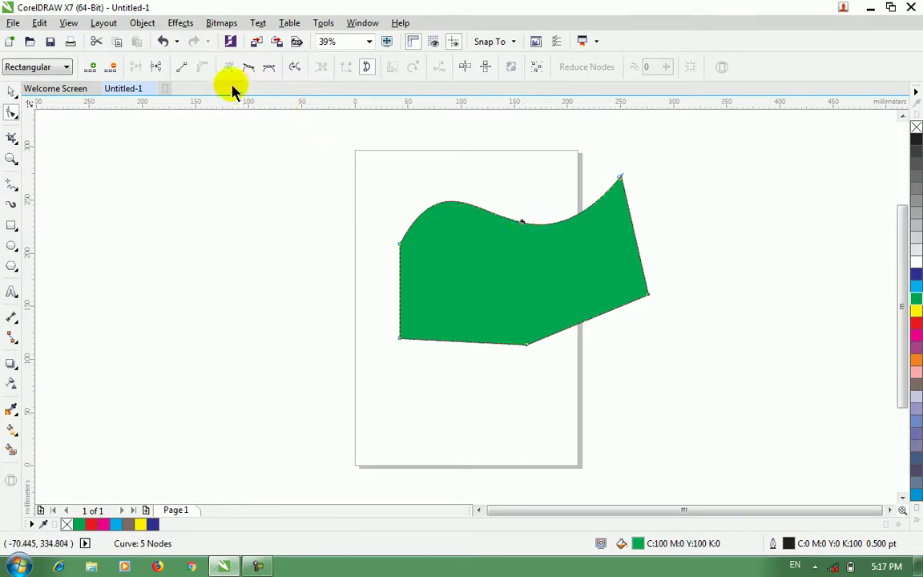
pyautogui.click(182, 70)
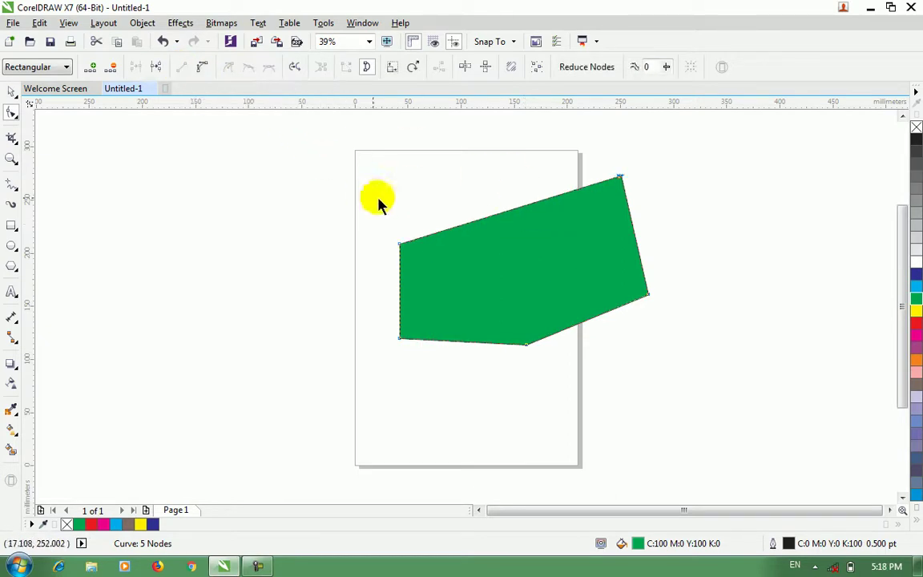
pyautogui.click(460, 346)
pyautogui.click(468, 345)
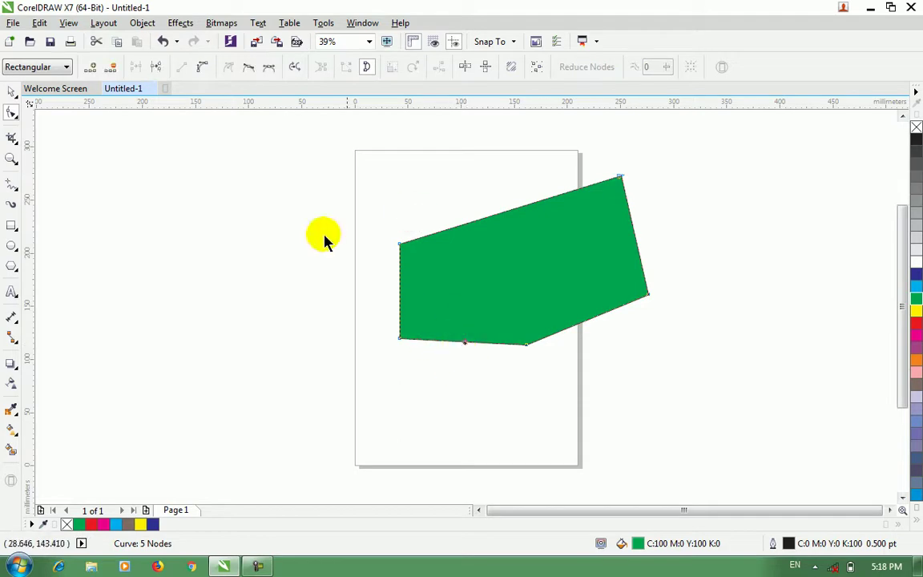
pyautogui.moveTo(455, 350); pyautogui.dragTo(412, 293)
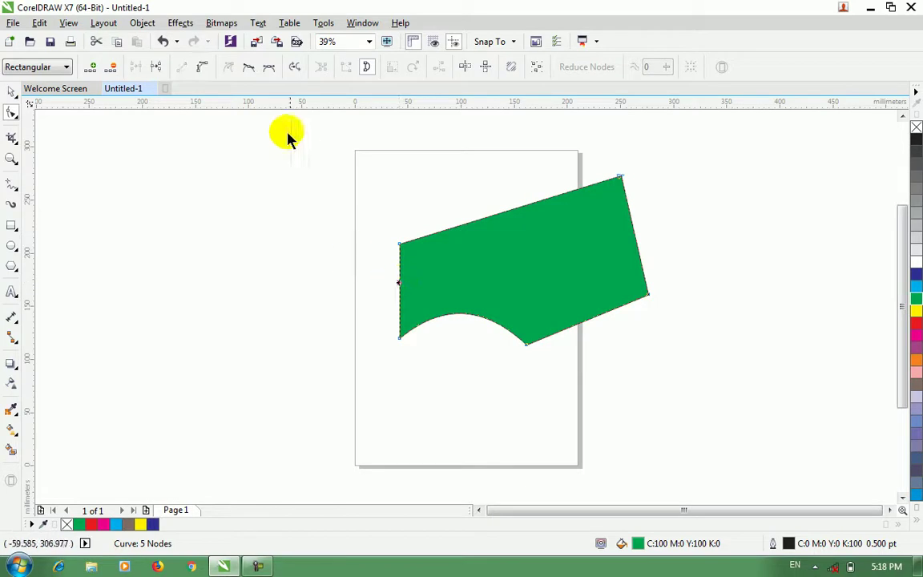
# Step: Curve the green shape's left edge inward, and swing the lower-left node's two handles upward and down to the right
pyautogui.click(409, 308)
pyautogui.moveTo(404, 296); pyautogui.dragTo(420, 328)
pyautogui.click(399, 340)
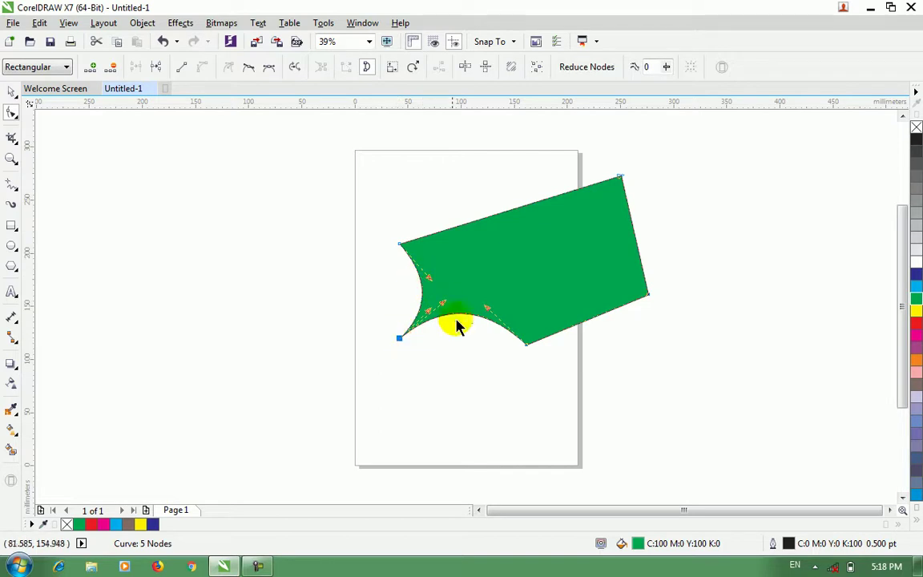
pyautogui.moveTo(463, 330); pyautogui.dragTo(396, 274)
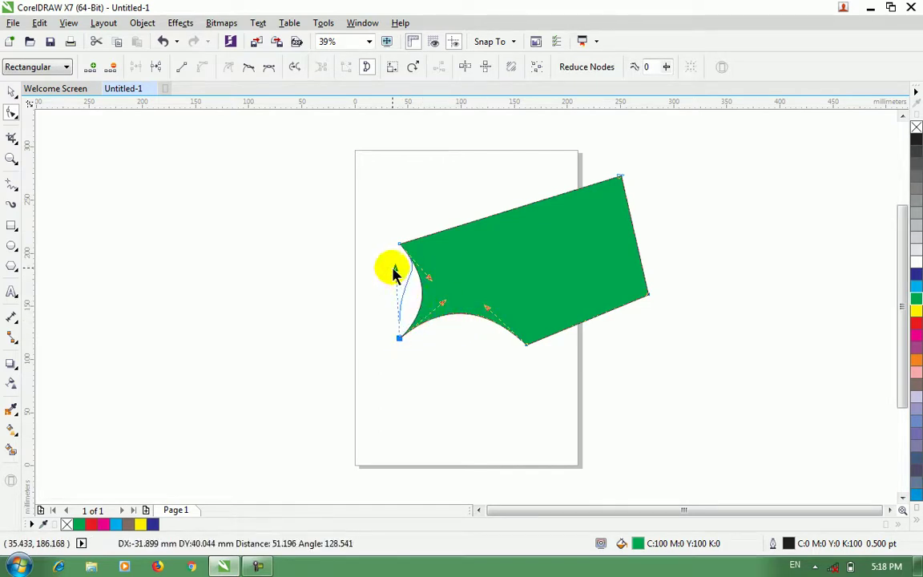
pyautogui.moveTo(445, 308); pyautogui.dragTo(462, 399)
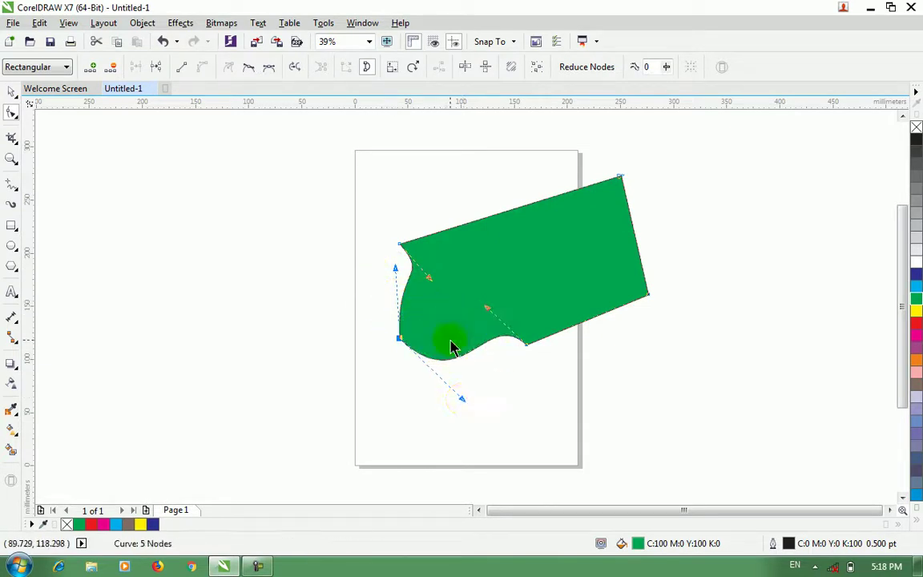
# Step: Reposition the lower-left node's two handles independently, stretching one up and to the left and the other down and to the right
pyautogui.moveTo(397, 271); pyautogui.dragTo(317, 244)
pyautogui.moveTo(467, 406); pyautogui.dragTo(475, 282)
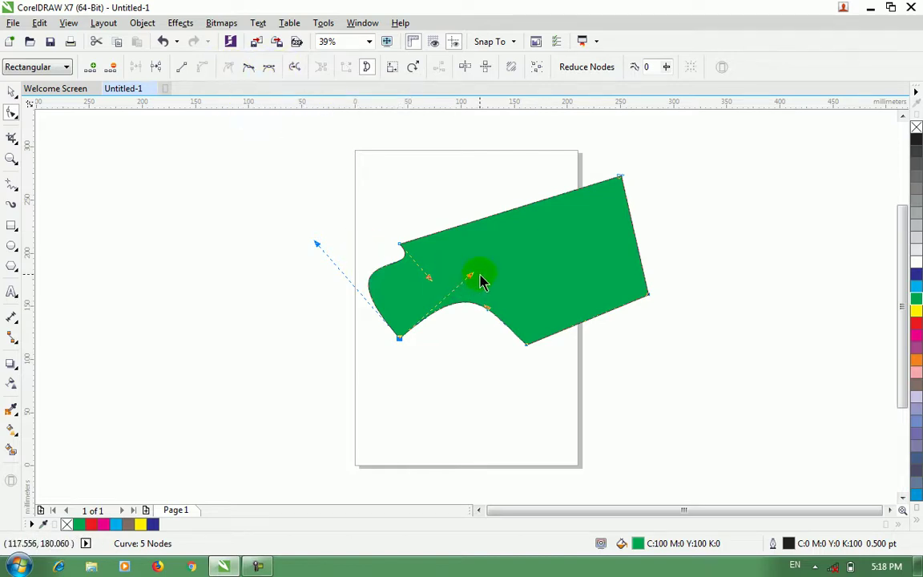
pyautogui.moveTo(468, 280); pyautogui.dragTo(364, 293)
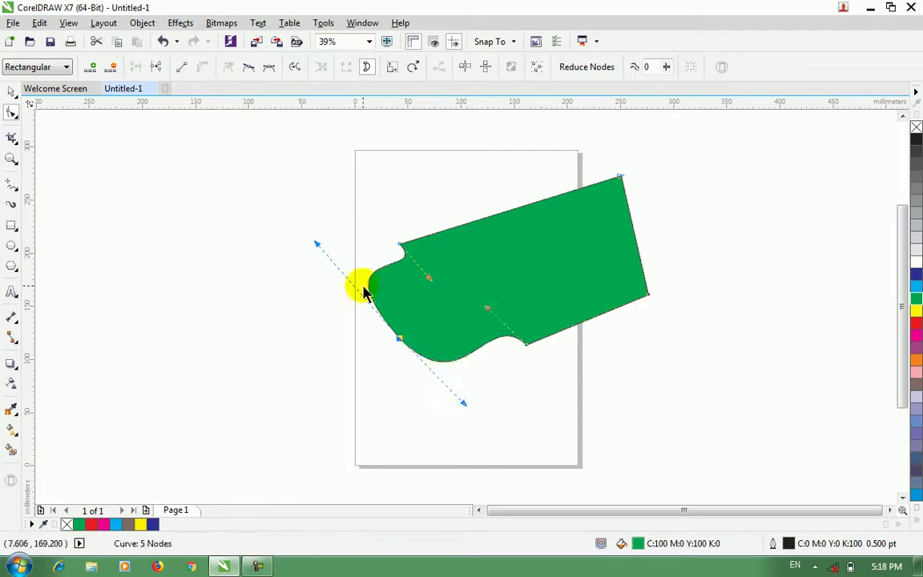
pyautogui.moveTo(319, 246)
pyautogui.mouseDown()
pyautogui.moveTo(430, 299)
pyautogui.moveTo(333, 247)
pyautogui.mouseUp()
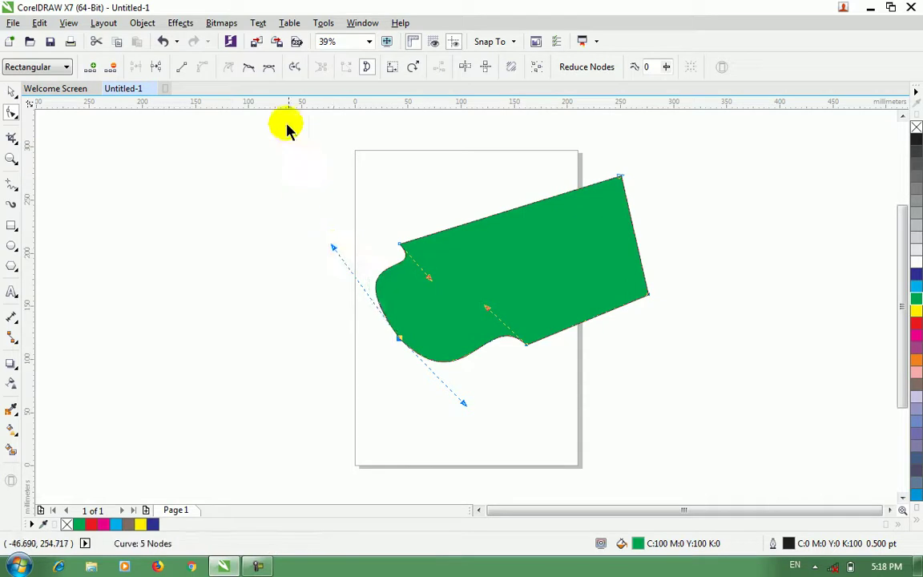
# Step: Make the lower-left node smooth and rotate its handles around it, pulling the upper-left handle out to a longer length
pyautogui.click(251, 71)
pyautogui.moveTo(327, 253); pyautogui.dragTo(267, 341)
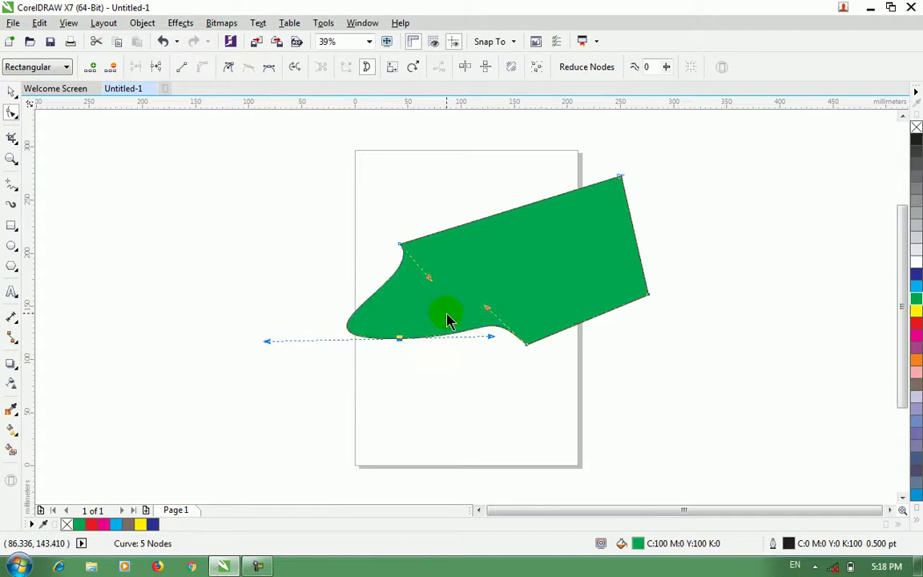
pyautogui.moveTo(490, 340); pyautogui.dragTo(475, 431)
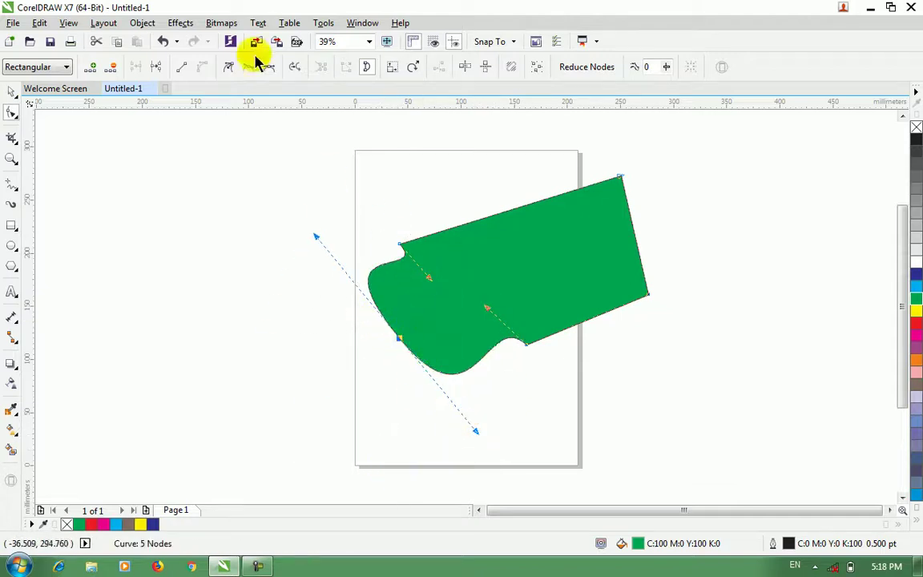
pyautogui.moveTo(317, 236); pyautogui.dragTo(201, 151)
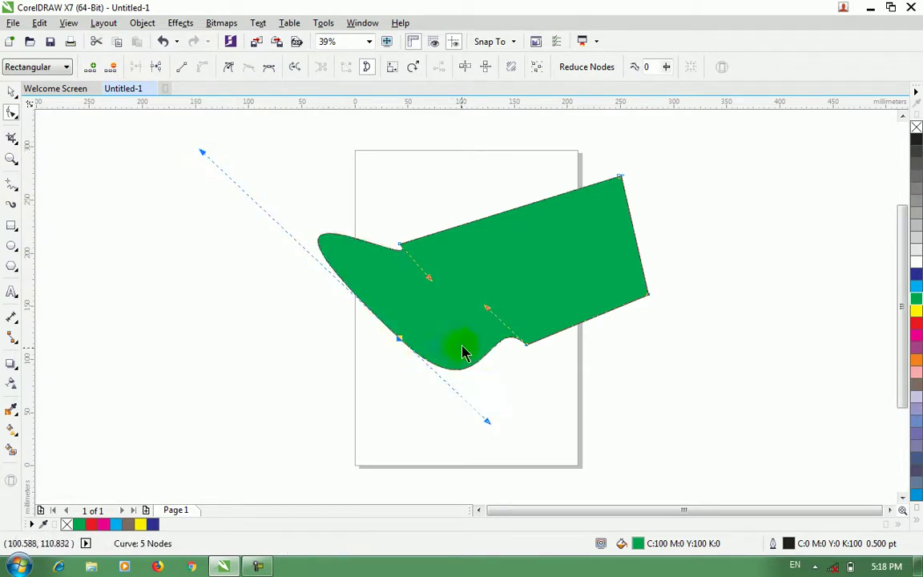
# Step: Make the lower-left node symmetrical and adjust its handles, and turn it into a cusp with both handles pointing down and to the right
pyautogui.click(268, 70)
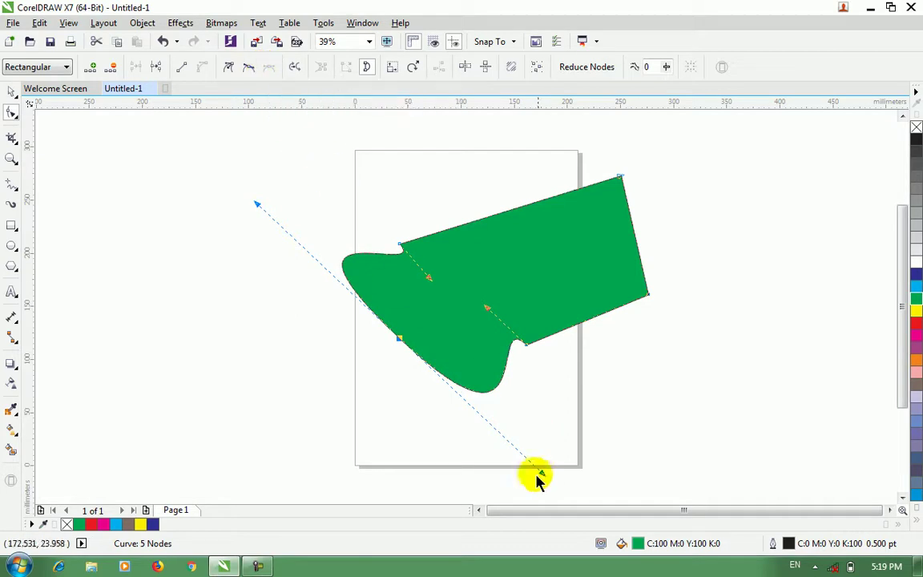
pyautogui.moveTo(542, 472); pyautogui.dragTo(336, 253)
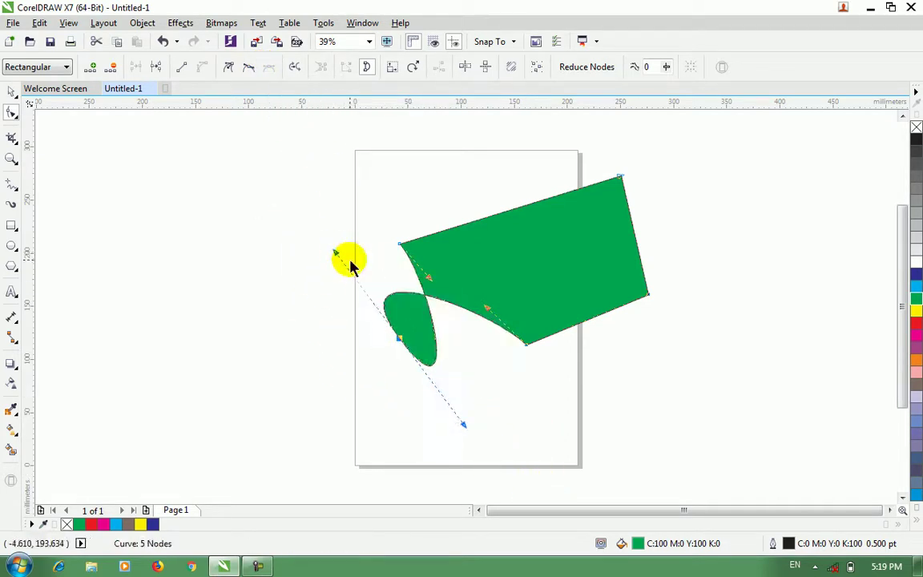
pyautogui.click(230, 68)
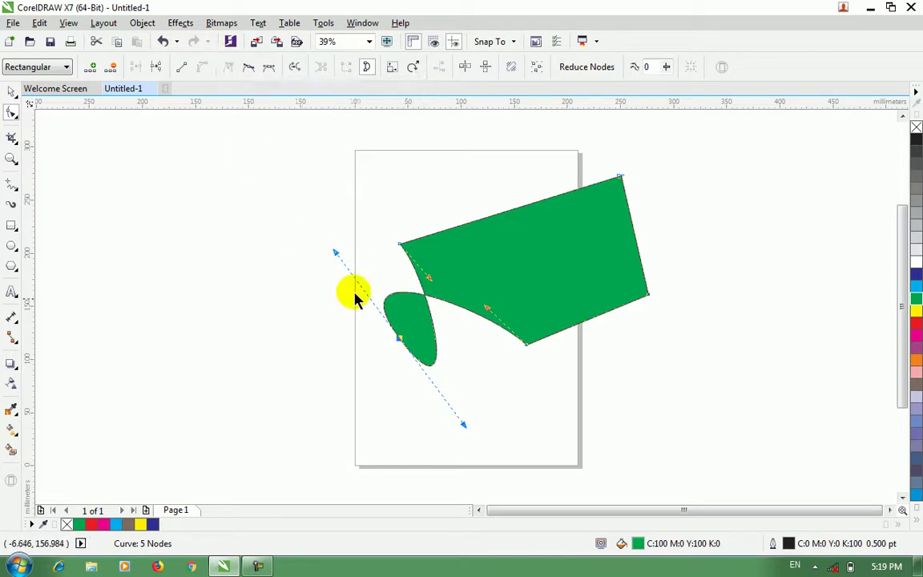
pyautogui.moveTo(336, 253); pyautogui.dragTo(494, 474)
pyautogui.moveTo(464, 426); pyautogui.dragTo(396, 285)
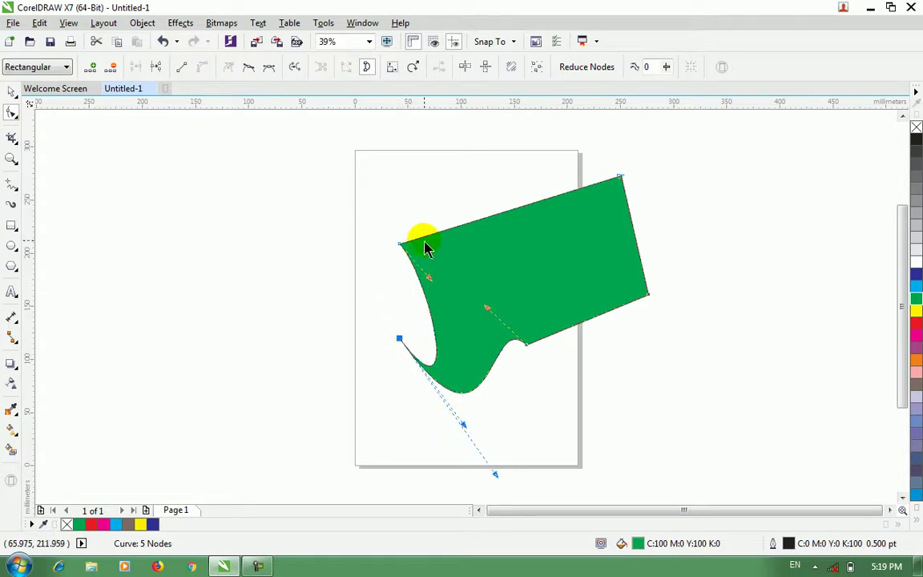
# Step: Add a node near the middle of the long top edge and pull it straight down to form a V-shaped notch
pyautogui.click(536, 210)
pyautogui.doubleClick(527, 204)
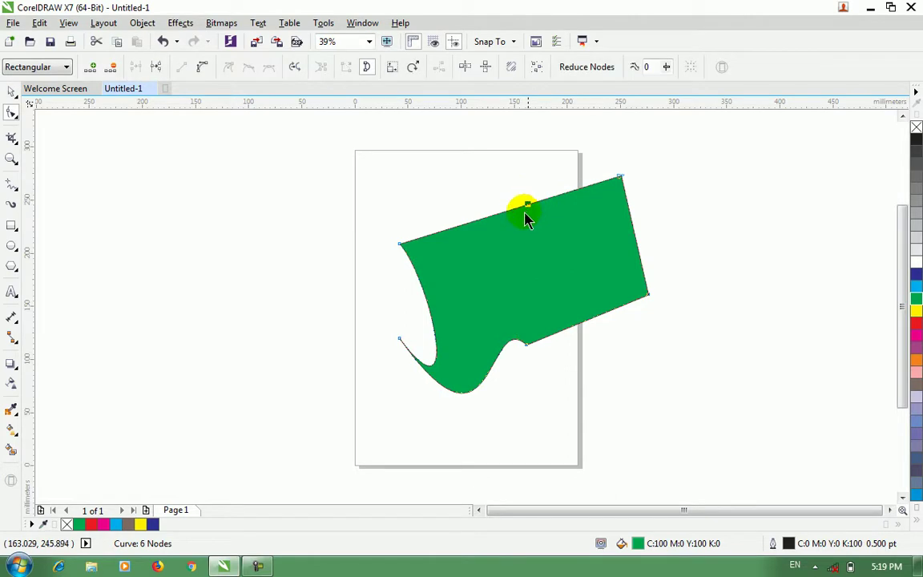
pyautogui.moveTo(528, 207); pyautogui.dragTo(528, 276)
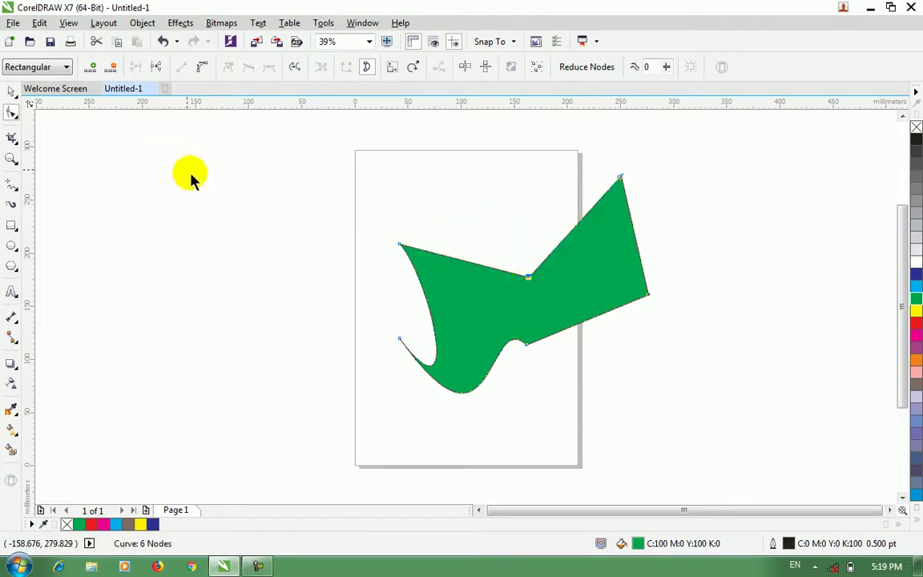
# Step: Delete the whole green shape from the page
pyautogui.click(11, 90)
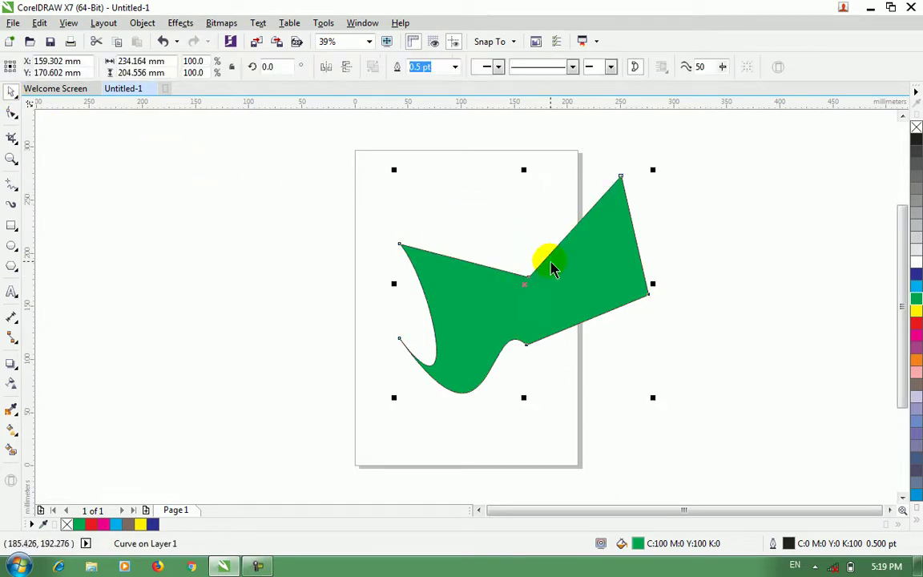
pyautogui.press('Delete')
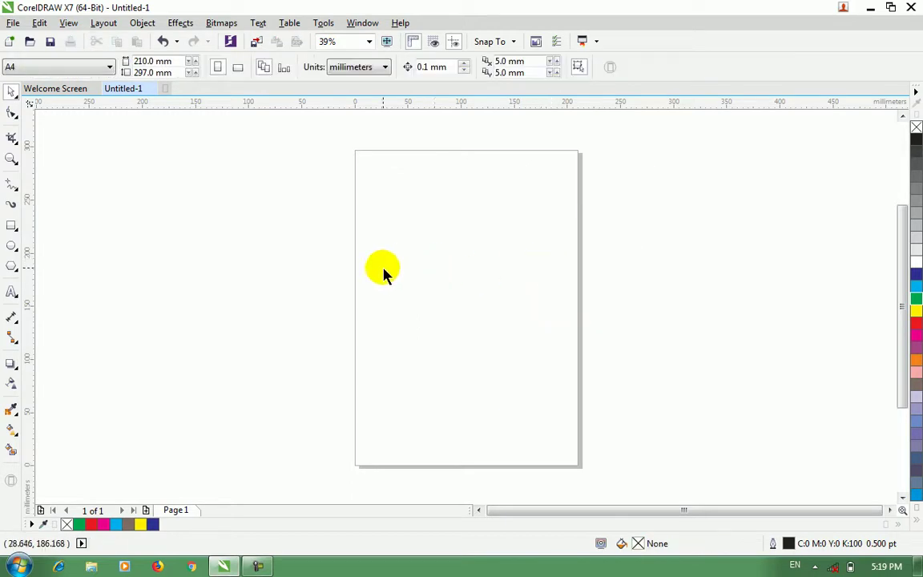
# Step: Create a new document named Untitled-2 in inches, 3.2 wide by 2.4 high, in CMYK at 300 dpi
pyautogui.click(10, 41)
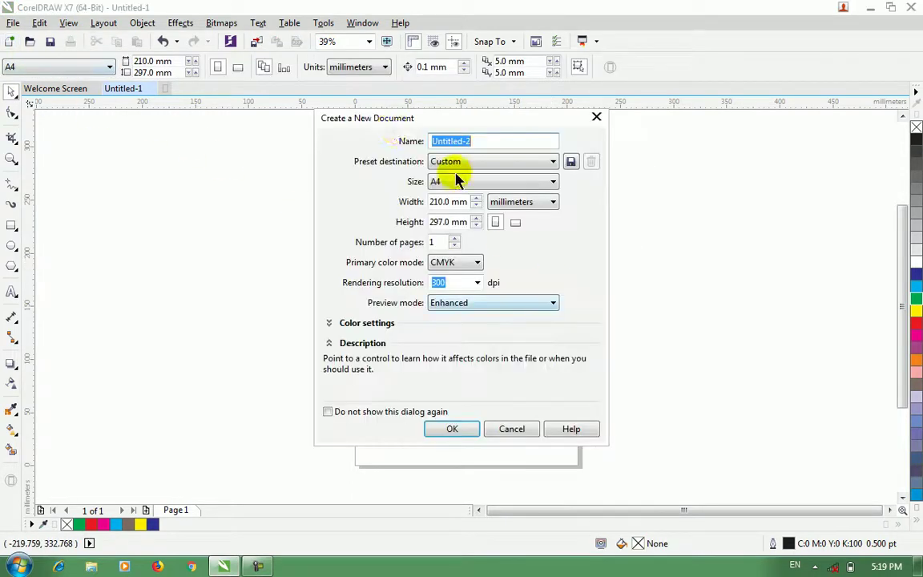
pyautogui.click(503, 205)
pyautogui.click(516, 206)
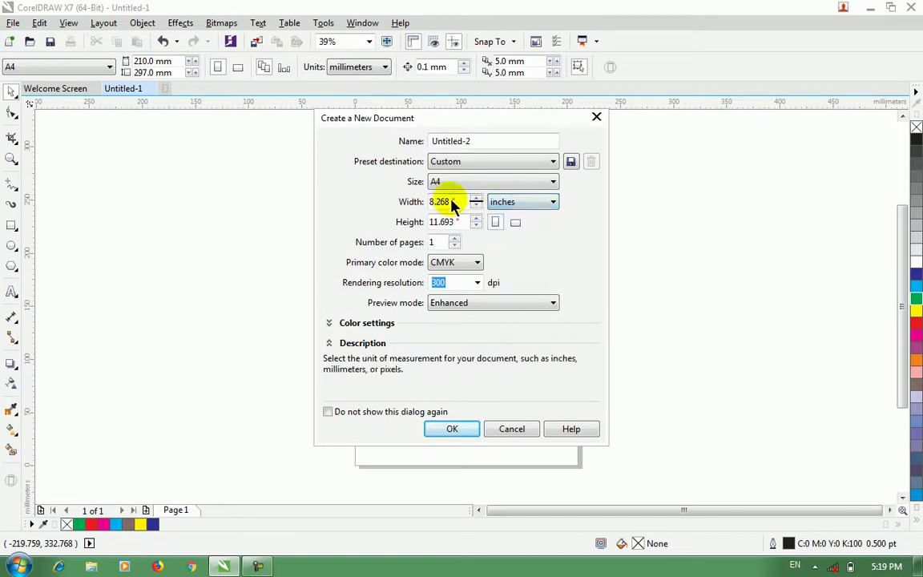
pyautogui.click(451, 206)
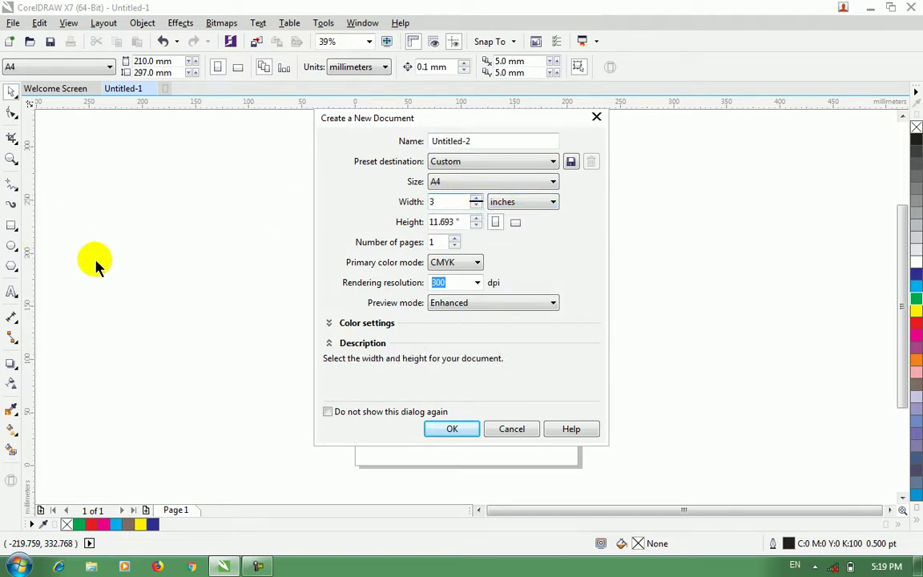
pyautogui.click(445, 224)
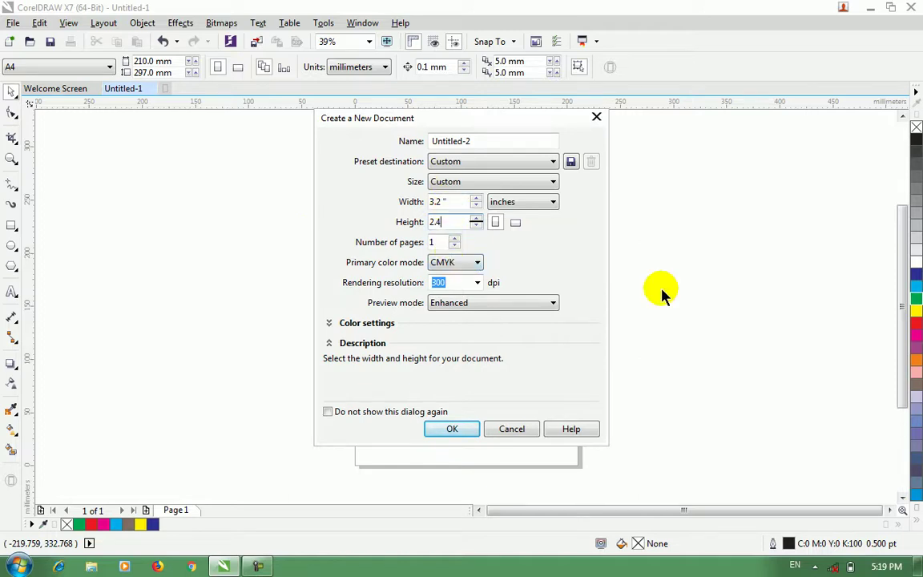
pyautogui.click(459, 222)
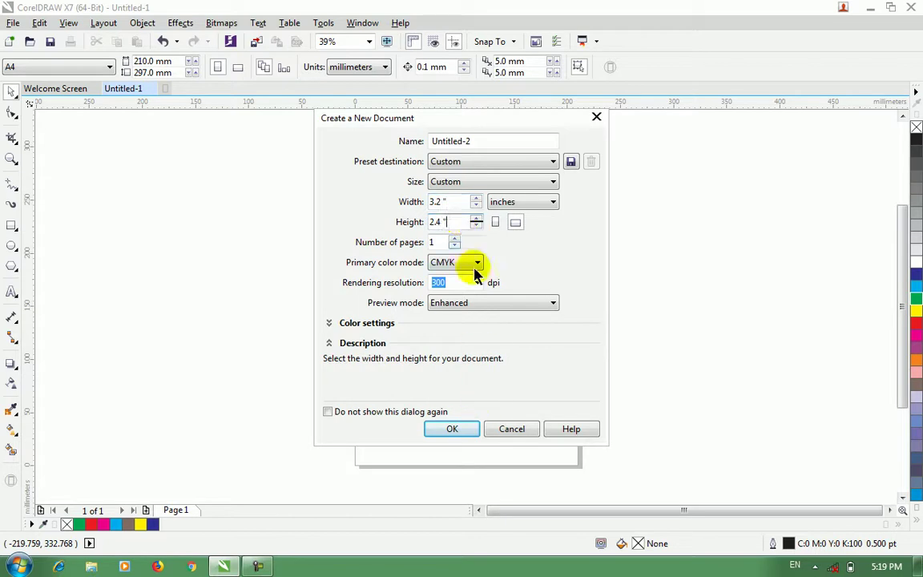
pyautogui.click(474, 428)
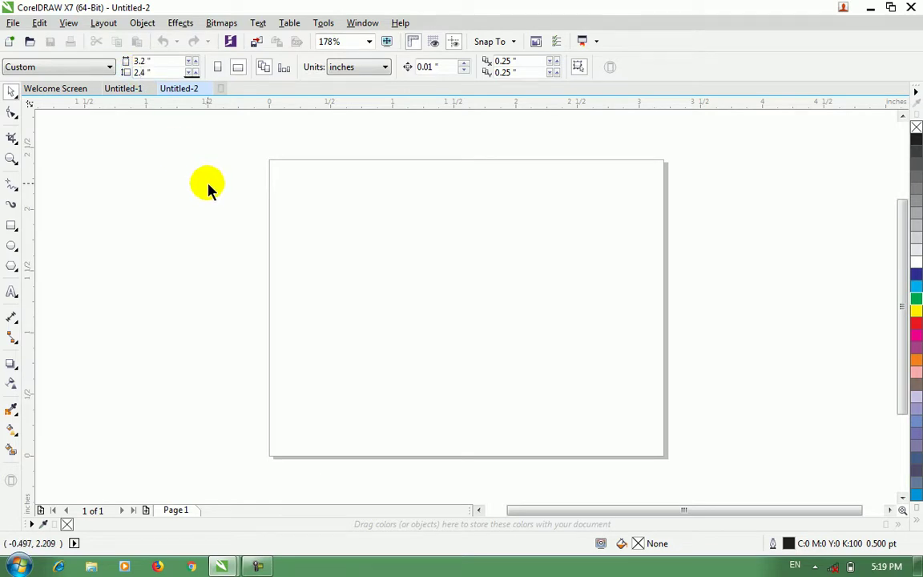
# Step: Set the page height to 2.2 inches
pyautogui.press('BackSpace')
pyautogui.write('2')
pyautogui.press('Return')
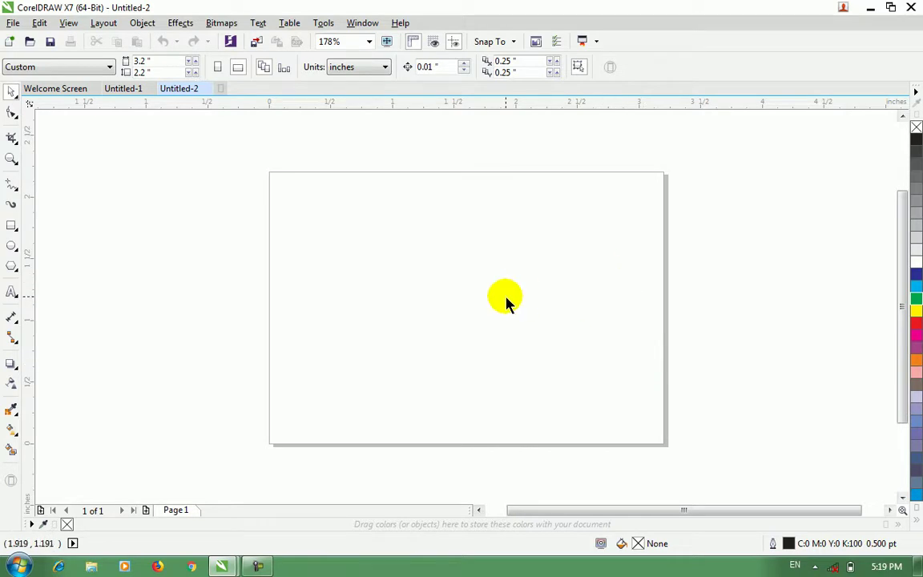
# Step: Import business card image 8.jpg from the 1-Business Cards folder and place it beside the page, off its left edge
pyautogui.hotkey('ctrl', 'i')
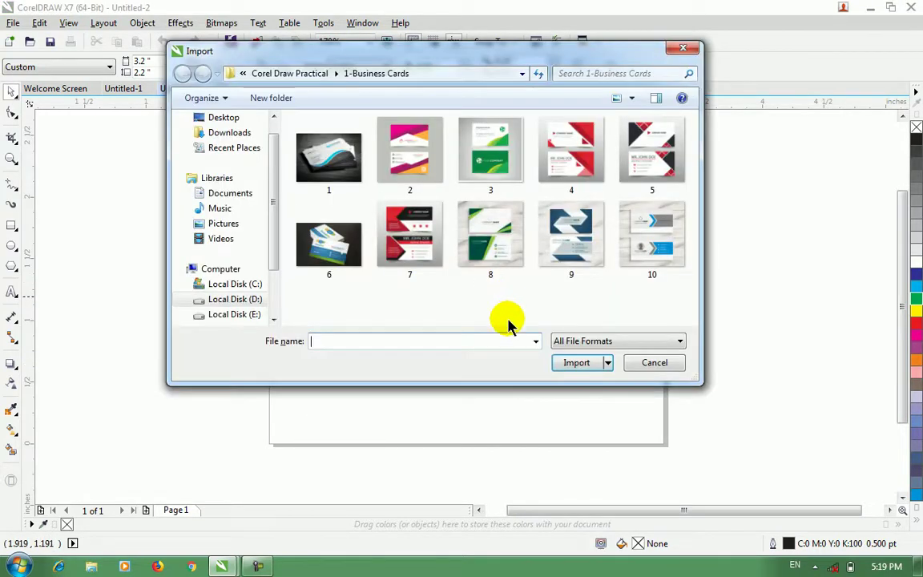
pyautogui.doubleClick(503, 234)
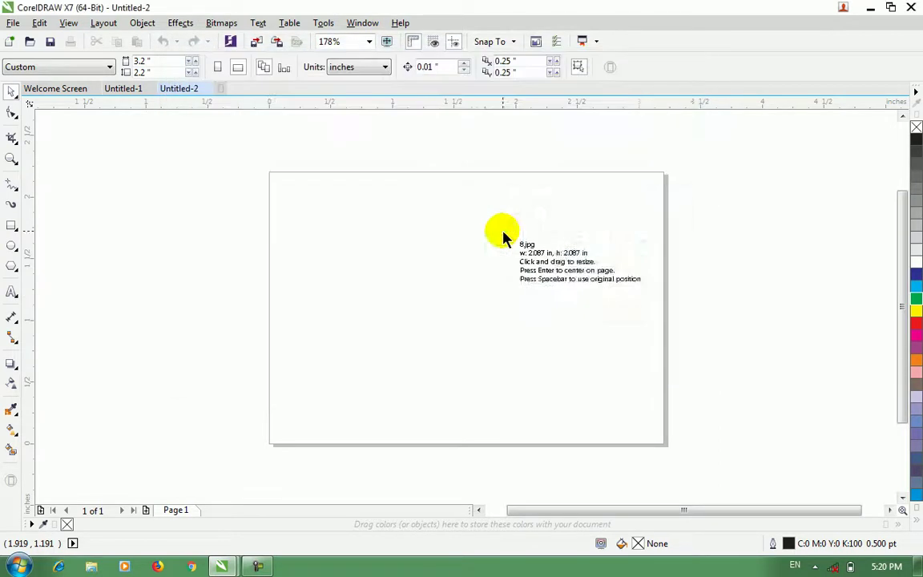
pyautogui.click(717, 231)
pyautogui.moveTo(797, 306); pyautogui.dragTo(115, 248)
pyautogui.click(411, 329)
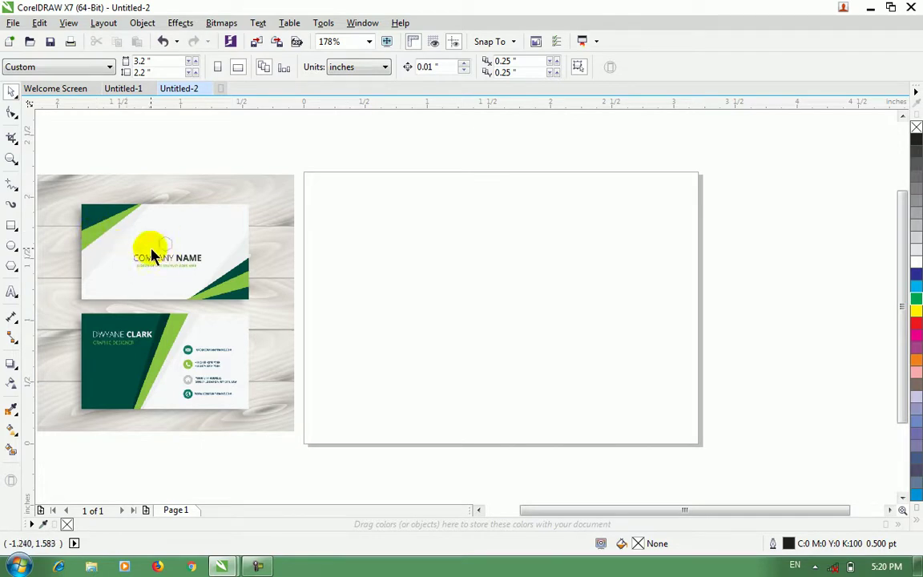
# Step: Draw a rectangle about 1.86 by 1.25 inches inside the page and deselect it
pyautogui.click(11, 225)
pyautogui.moveTo(357, 216); pyautogui.dragTo(595, 380)
pyautogui.click(11, 93)
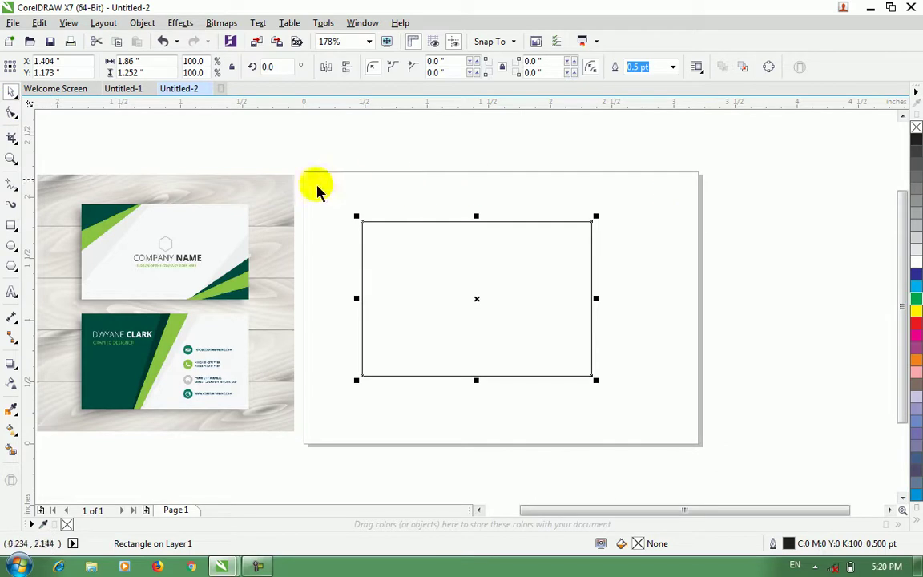
pyautogui.click(676, 274)
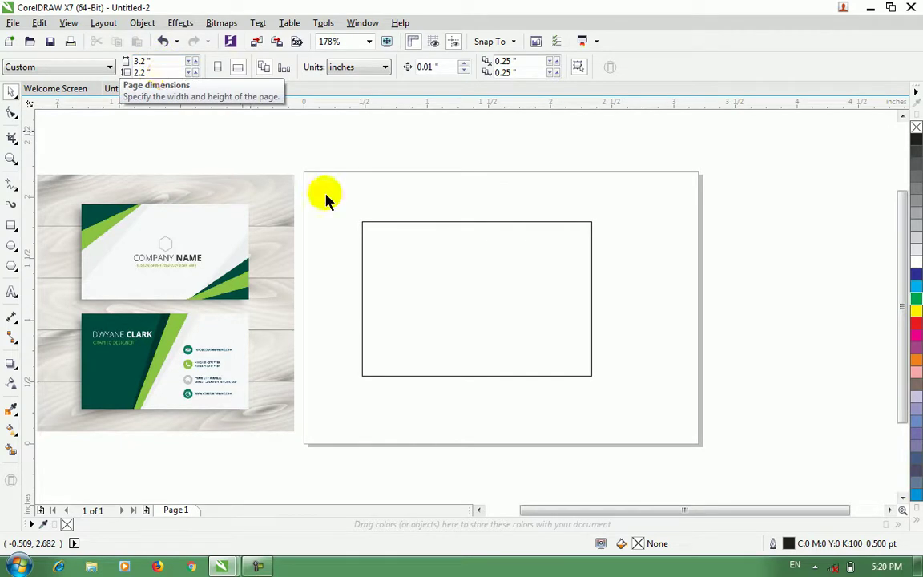
# Step: Resize the rectangle to 3.3 inches wide and 2.2 inches high
pyautogui.click(422, 268)
pyautogui.click(128, 61)
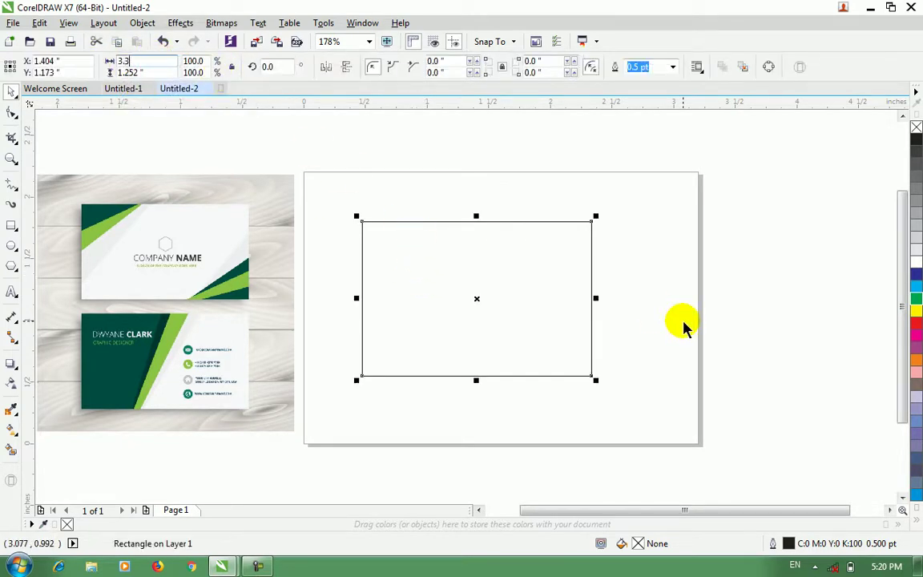
pyautogui.press('Return')
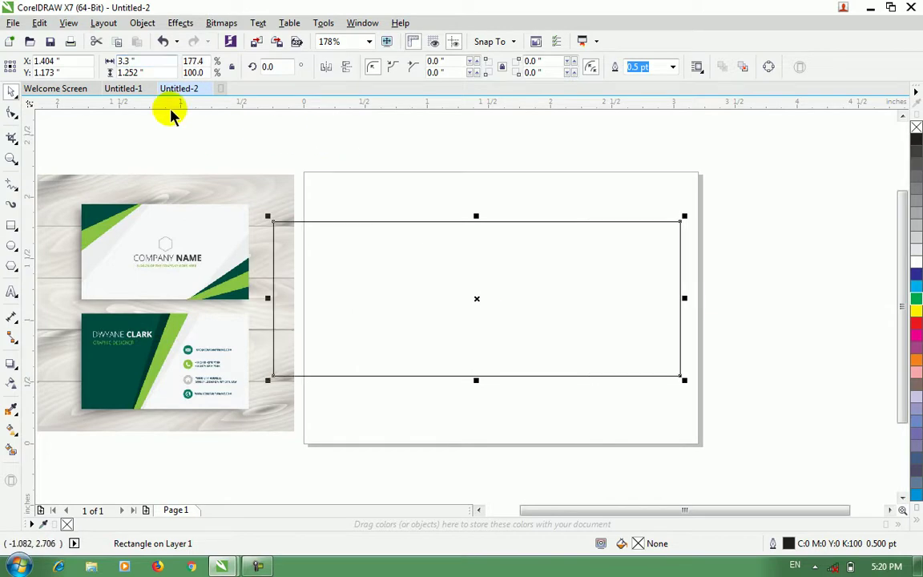
pyautogui.click(140, 74)
pyautogui.write('2.2')
pyautogui.press('Return')
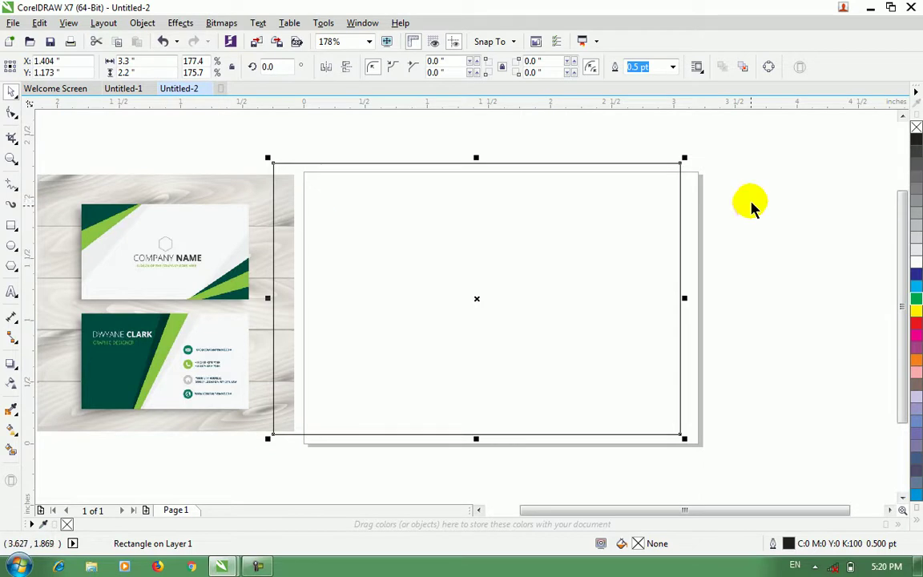
# Step: Center the rectangle on the page and deselect it
pyautogui.click(141, 22)
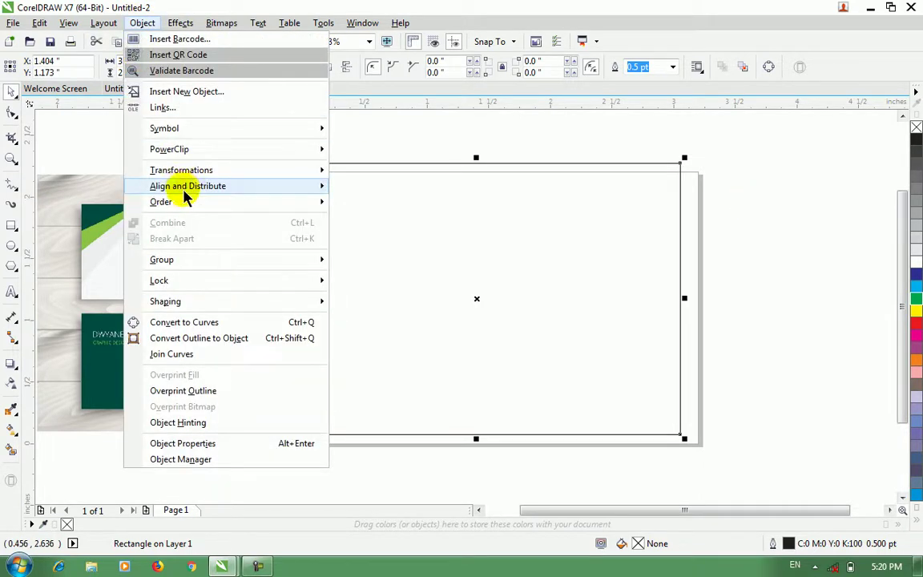
pyautogui.moveTo(213, 191)
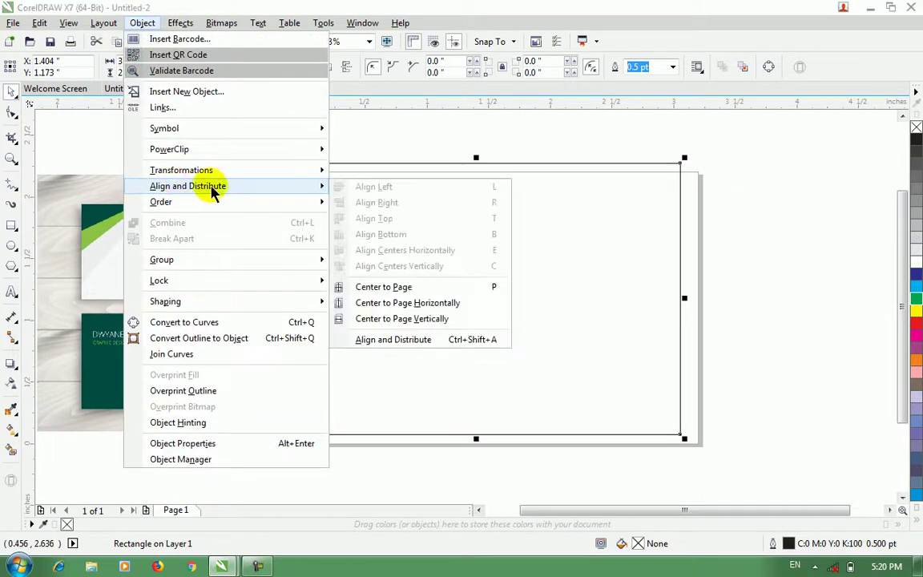
pyautogui.click(383, 287)
pyautogui.click(779, 274)
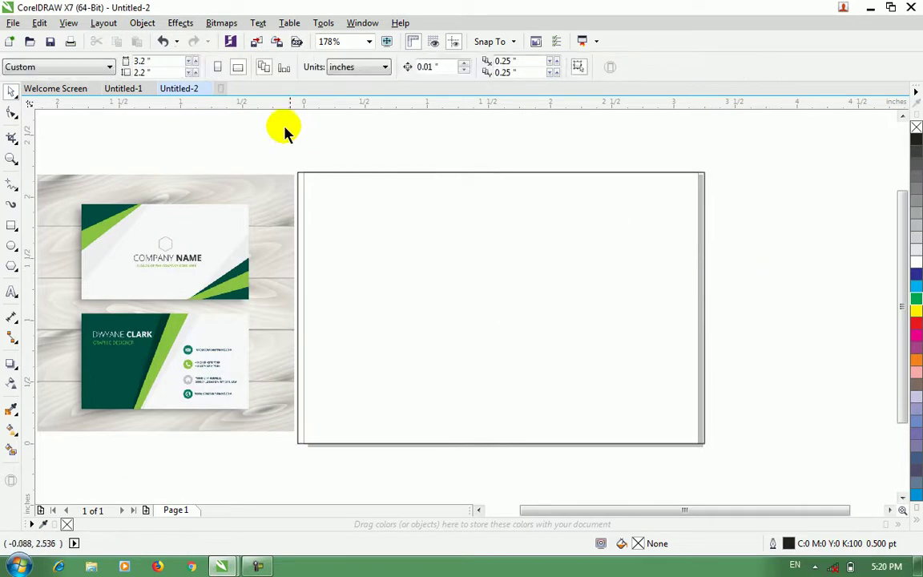
# Step: Set the card rectangle's width to 3.2 inches, center it on the page and deselect it
pyautogui.click(458, 274)
pyautogui.click(148, 63)
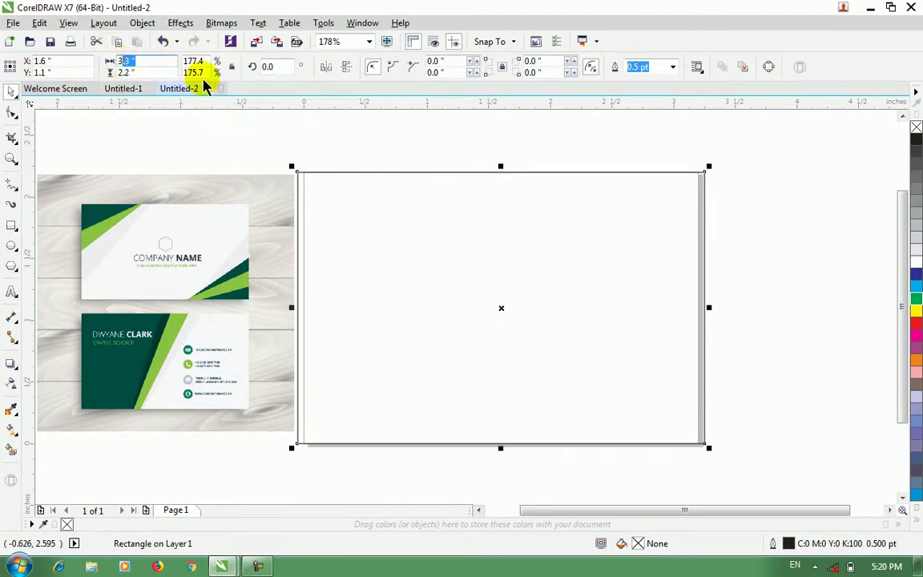
pyautogui.write('3.2')
pyautogui.press('Return')
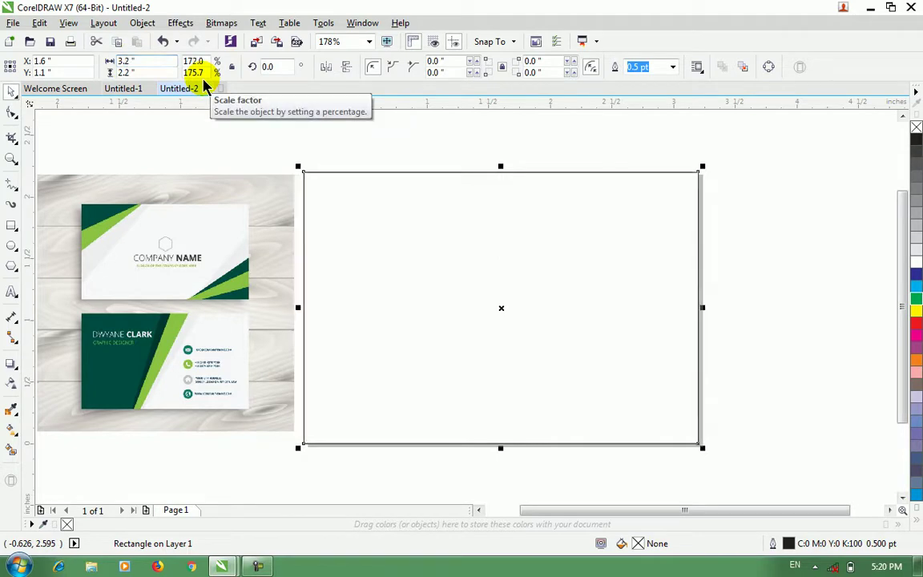
pyautogui.click(140, 23)
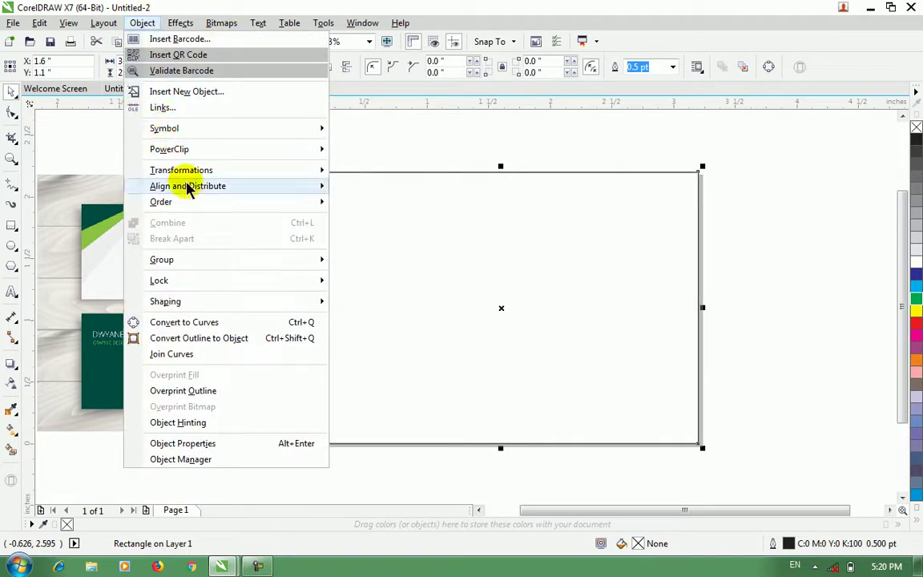
pyautogui.moveTo(321, 186)
pyautogui.click(370, 283)
pyautogui.click(753, 289)
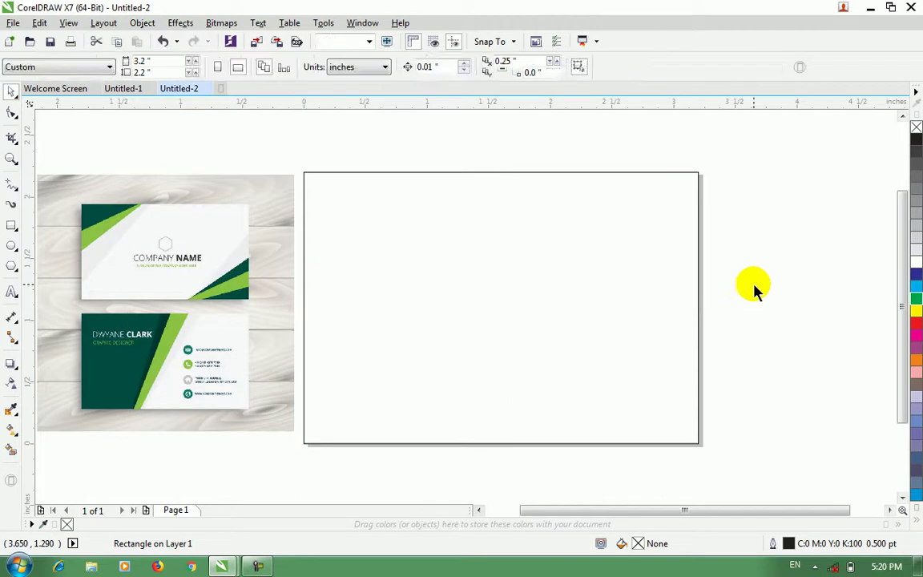
# Step: Draw a rectangle about 0.76 by 0.53 inches in the card's upper-left corner and convert it to curves
pyautogui.click(11, 226)
pyautogui.moveTo(304, 173); pyautogui.dragTo(398, 238)
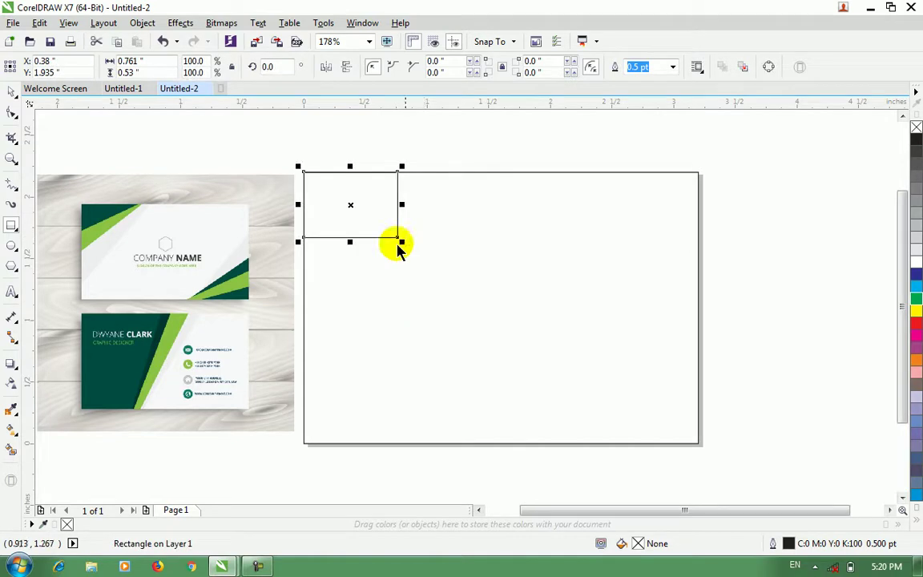
pyautogui.hotkey('ctrl', 'q')
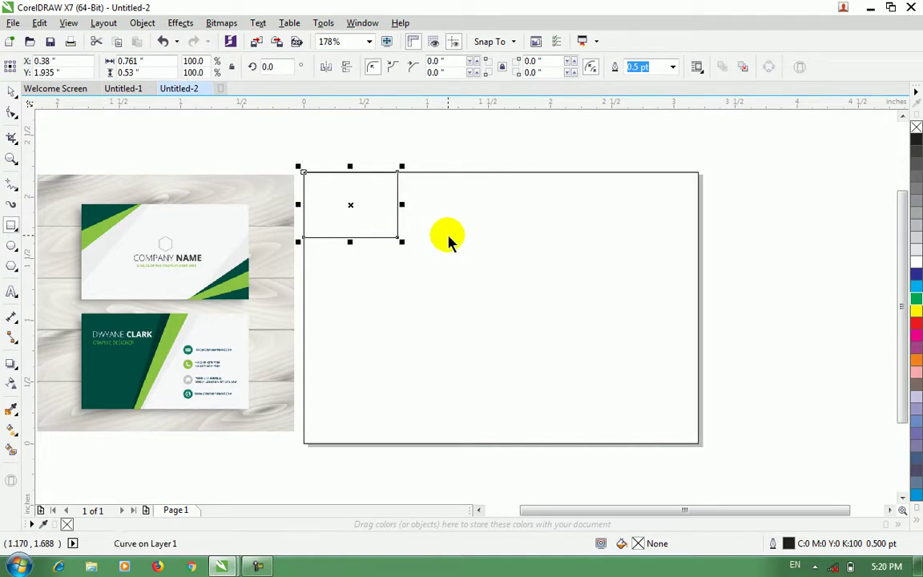
# Step: Delete the small shape's lower-right node and move its other nodes along the card edges to form a triangle about 1.02 by 0.42 inches
pyautogui.click(12, 113)
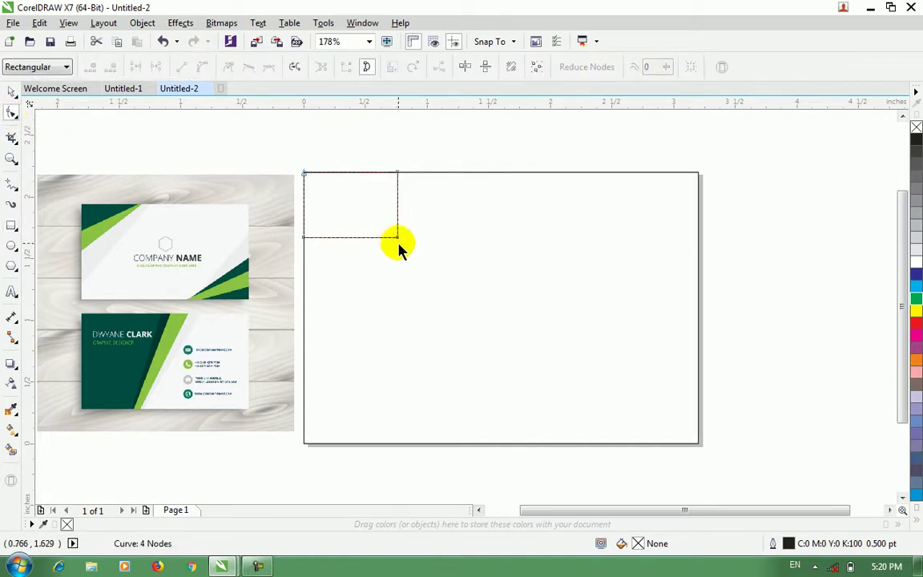
pyautogui.doubleClick(398, 239)
pyautogui.moveTo(398, 172); pyautogui.dragTo(372, 172)
pyautogui.moveTo(303, 238); pyautogui.dragTo(302, 248)
pyautogui.moveTo(373, 174); pyautogui.dragTo(390, 173)
pyautogui.moveTo(303, 248); pyautogui.dragTo(306, 222)
pyautogui.moveTo(406, 178); pyautogui.dragTo(432, 177)
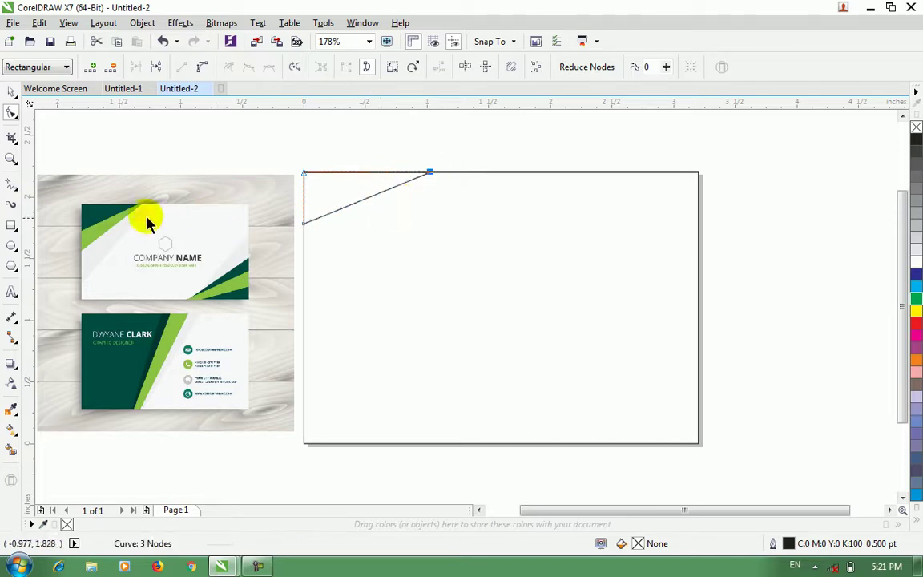
# Step: Fill the corner triangle with green C:100 M:0 Y:100 K:0, remove its outline and deselect it
pyautogui.click(915, 300)
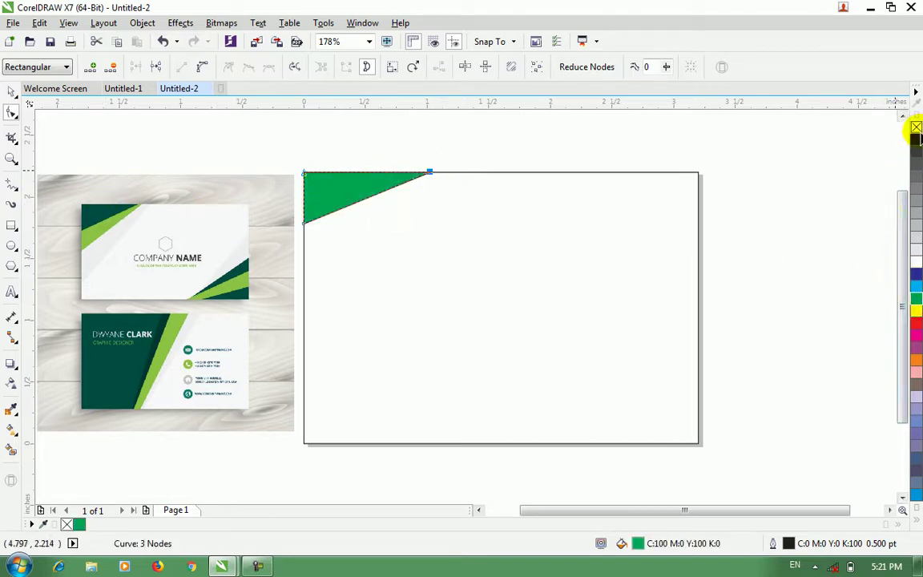
pyautogui.rightClick(915, 128)
pyautogui.click(11, 91)
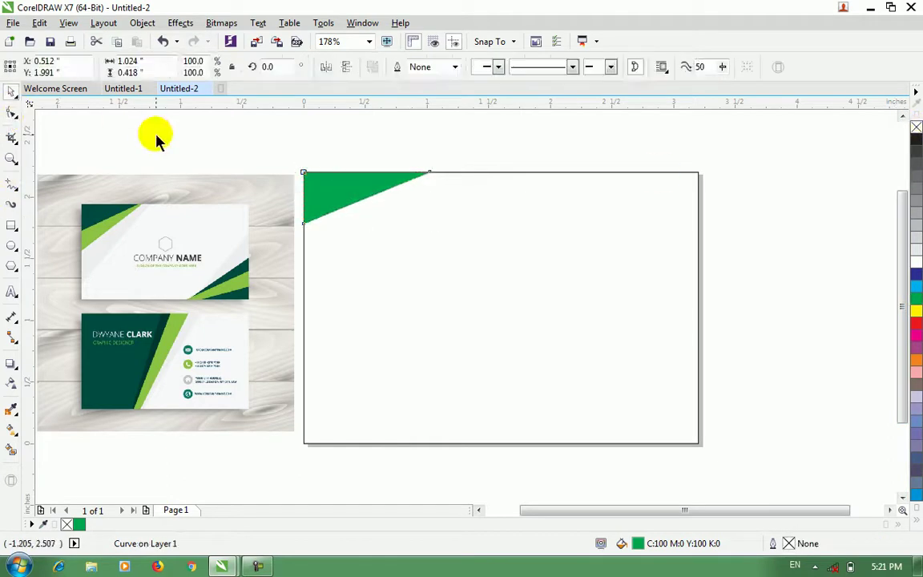
pyautogui.click(156, 139)
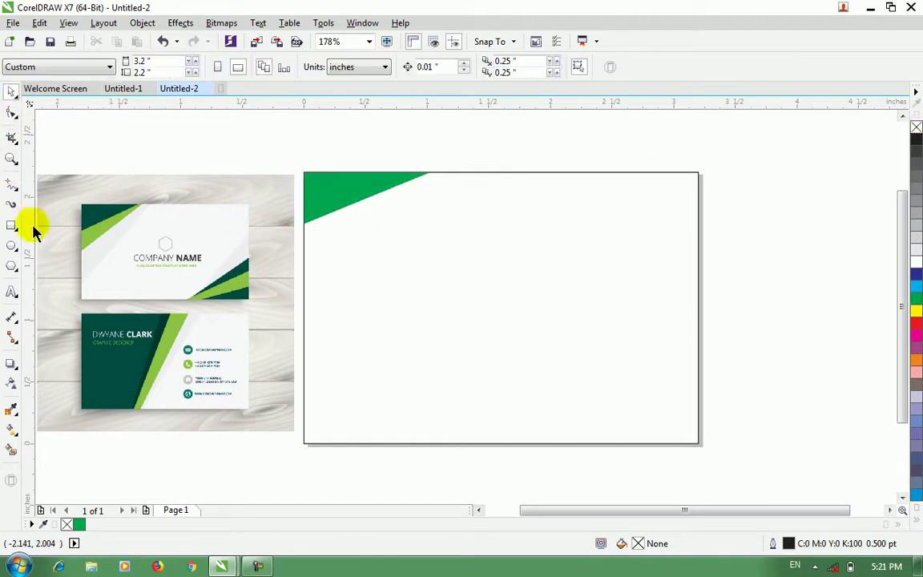
# Step: Duplicate the green triangle slightly down and to the right, and fill the copy with teal C:65 M:0 Y:48 K:0
pyautogui.click(11, 227)
pyautogui.click(12, 92)
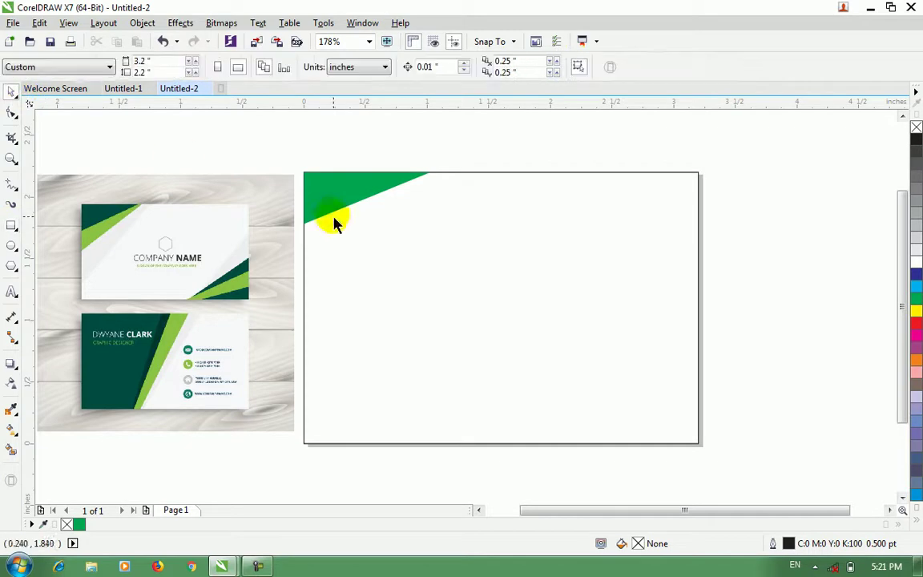
pyautogui.moveTo(341, 204); pyautogui.dragTo(367, 212)
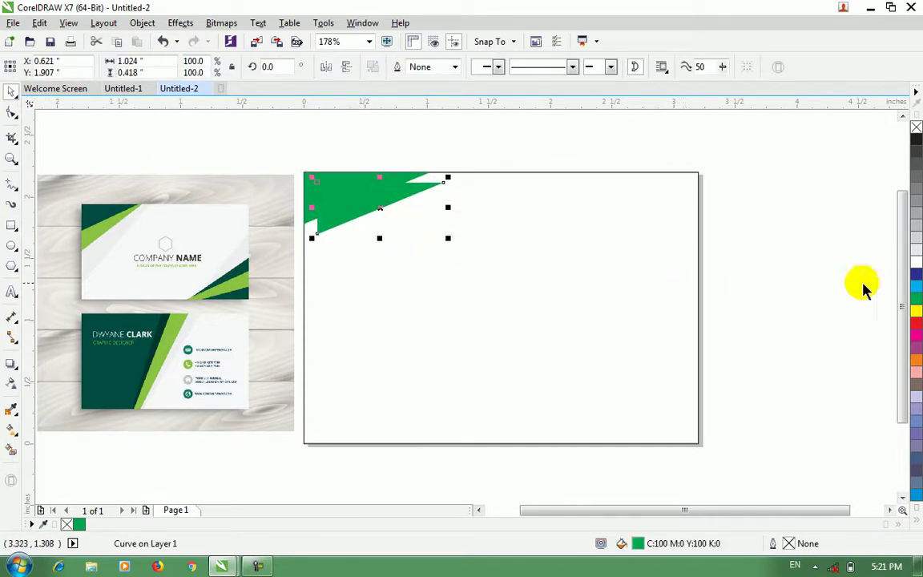
pyautogui.click(916, 300)
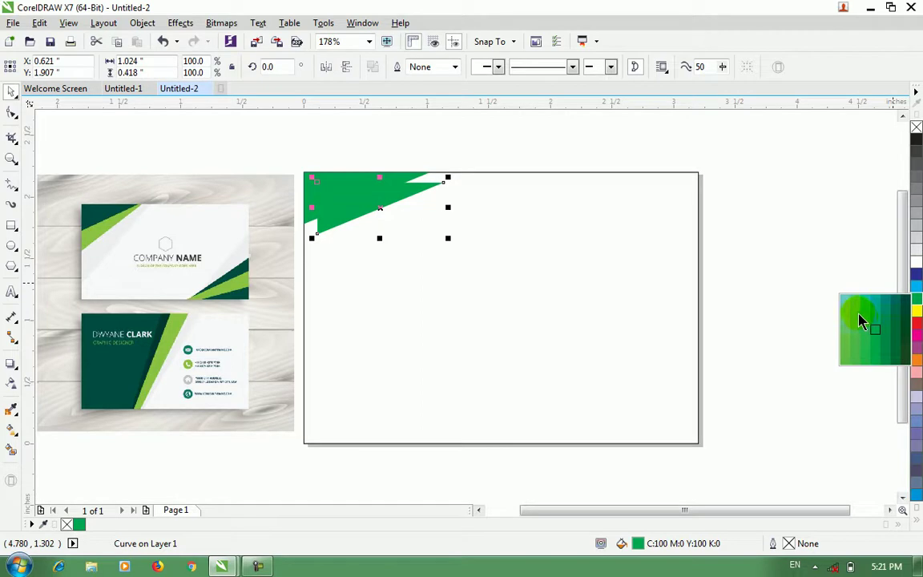
pyautogui.click(856, 319)
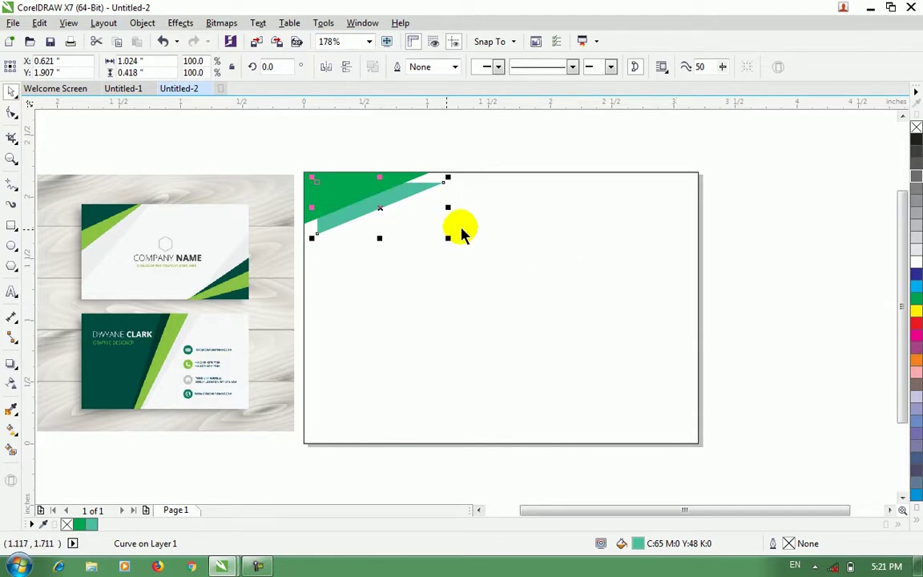
# Step: Move the teal triangle's nodes onto the card's top and left edges, making it about 1.09 by 0.75 inches, and deselect it
pyautogui.click(12, 113)
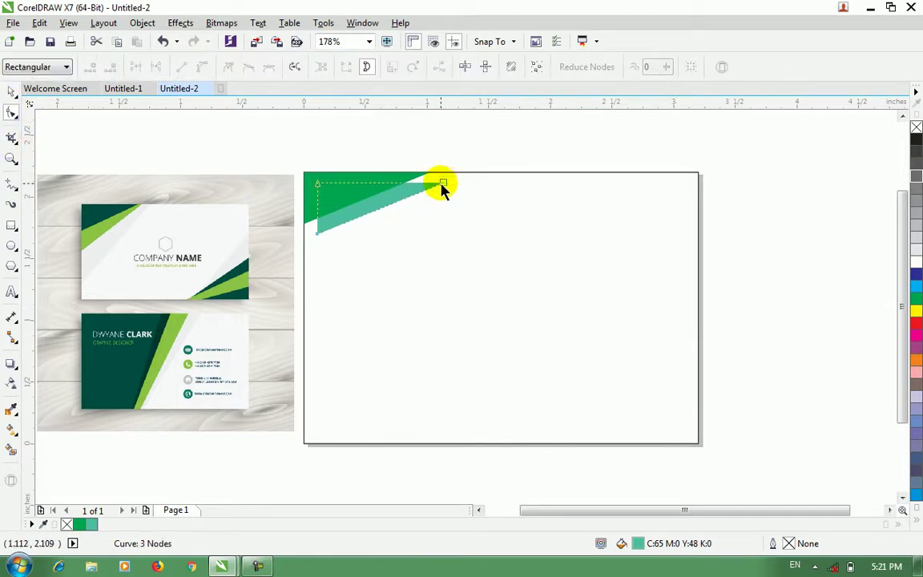
pyautogui.moveTo(442, 183); pyautogui.dragTo(438, 172)
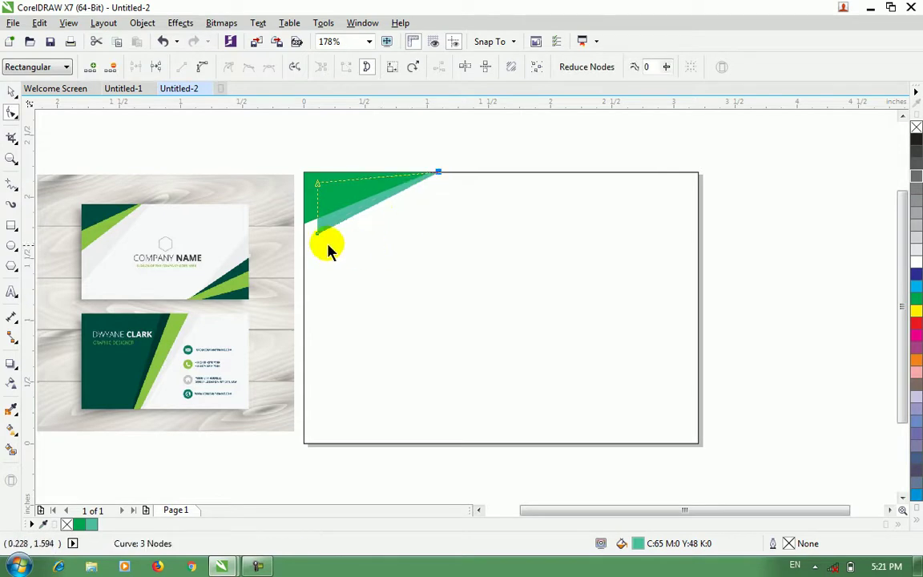
pyautogui.moveTo(318, 234); pyautogui.dragTo(304, 263)
pyautogui.moveTo(314, 188); pyautogui.dragTo(304, 185)
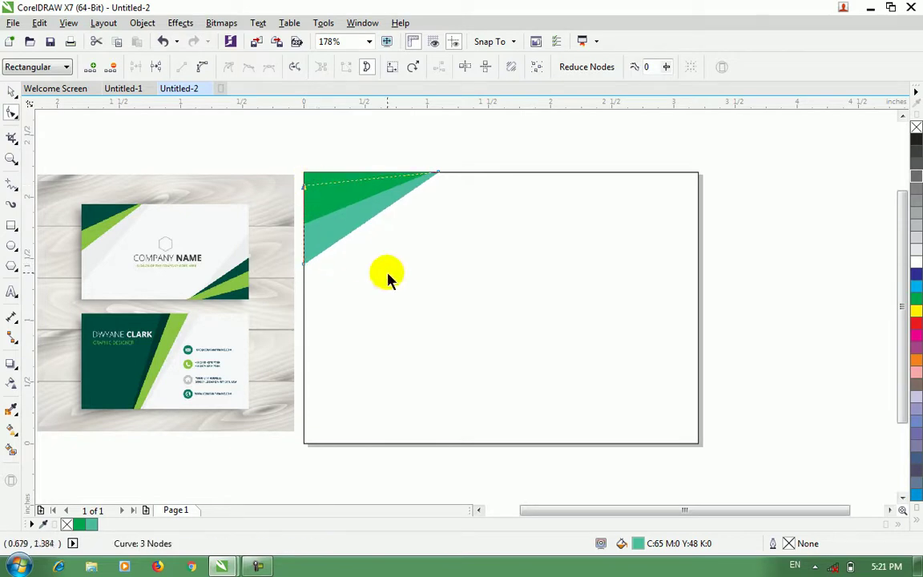
pyautogui.click(11, 92)
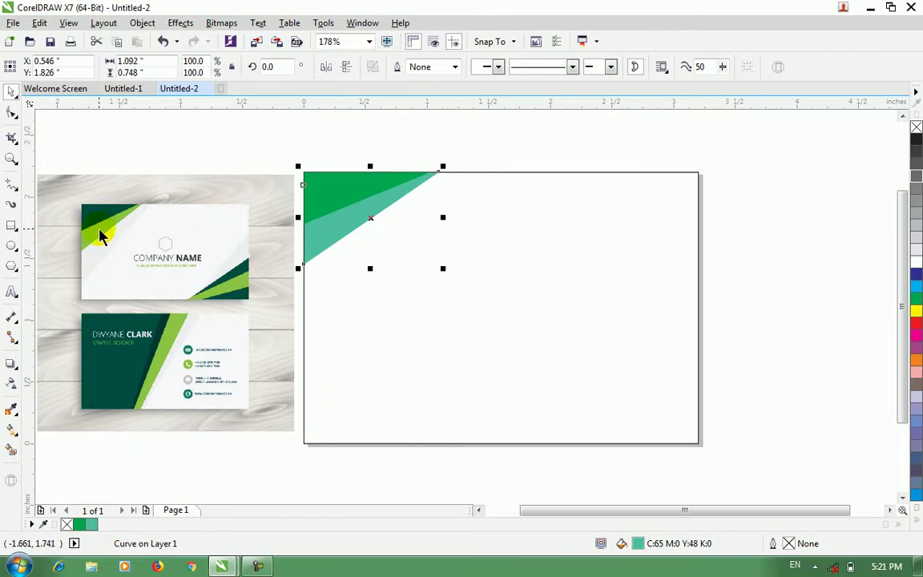
pyautogui.click(148, 158)
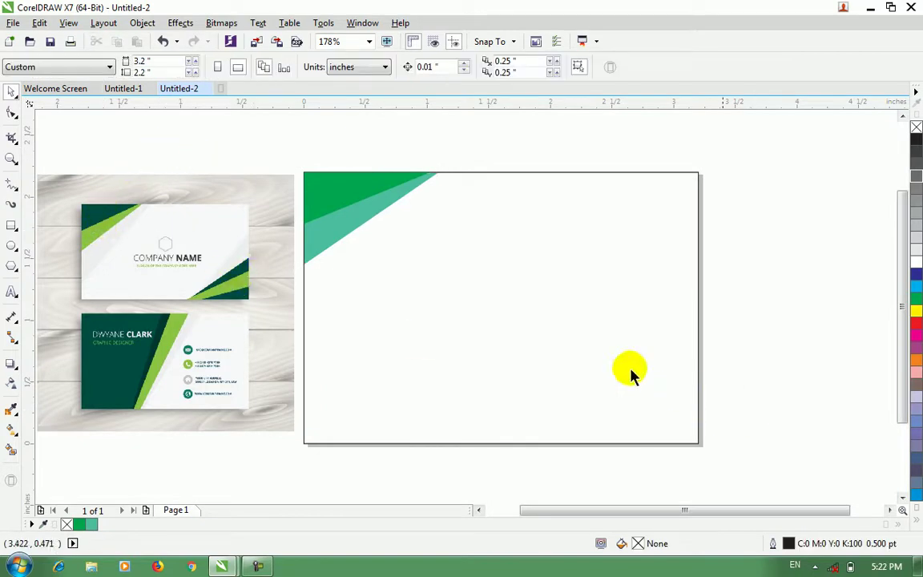
# Step: Draw a rectangle about 0.71 by 0.5 inches in the card's lower-right corner and convert it to curves
pyautogui.click(11, 225)
pyautogui.moveTo(700, 444); pyautogui.dragTo(669, 405)
pyautogui.click(11, 113)
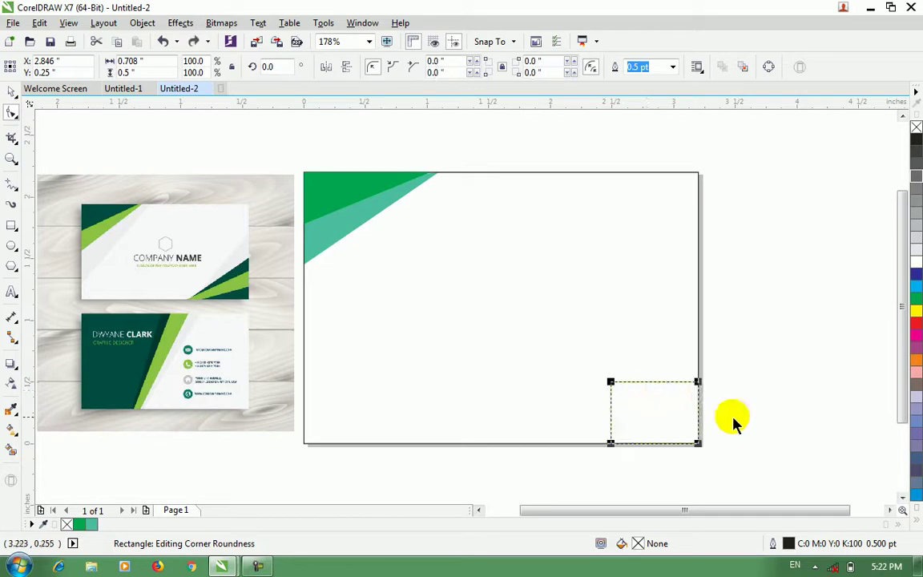
pyautogui.hotkey('ctrl', 'q')
# Step: Delete the lower-right shape's upper-left node and reshape the remaining triangle to about 0.94 by 0.27 inches along the card edges
pyautogui.doubleClick(610, 382)
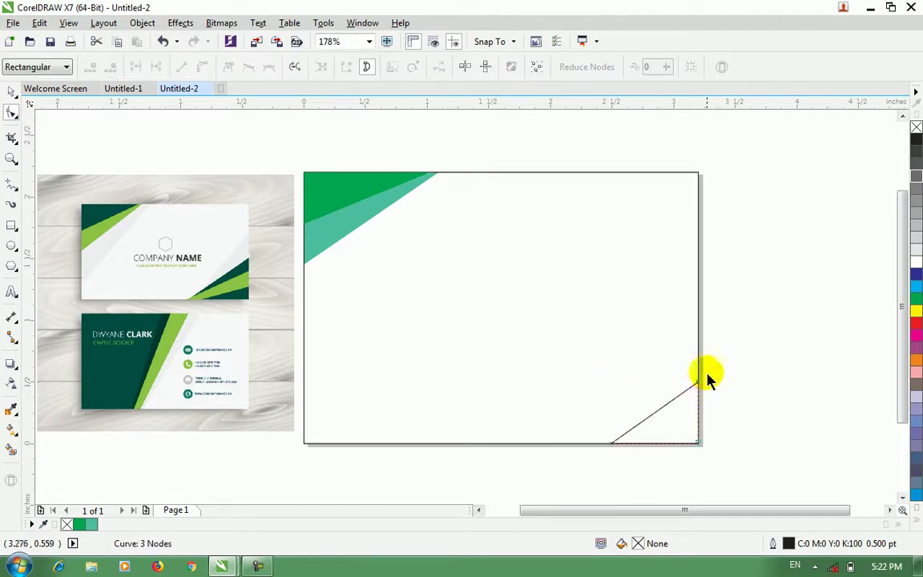
pyautogui.moveTo(698, 387); pyautogui.dragTo(697, 418)
pyautogui.moveTo(611, 443); pyautogui.dragTo(583, 443)
pyautogui.moveTo(696, 418); pyautogui.dragTo(696, 411)
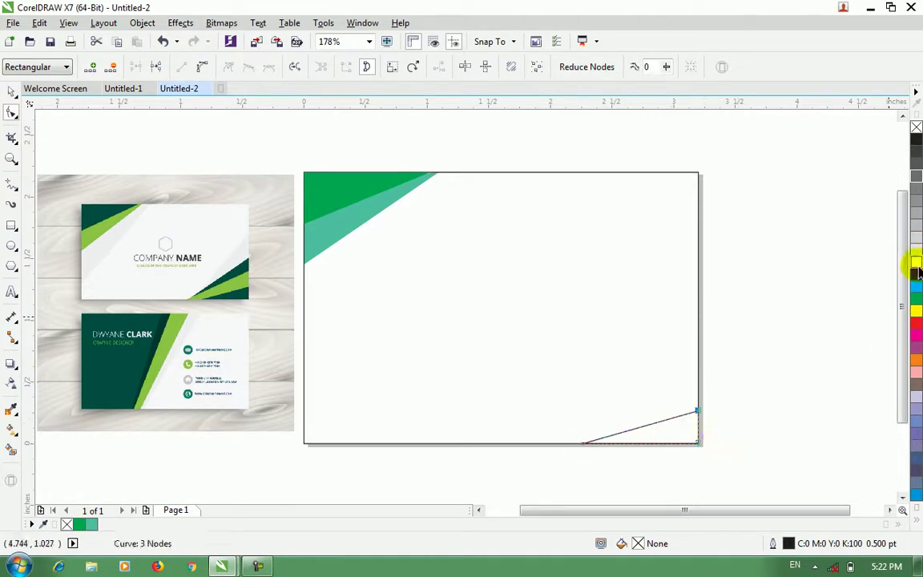
# Step: Fill the lower-right triangle with green C:100 M:0 Y:100 K:0 and remove its outline
pyautogui.click(918, 297)
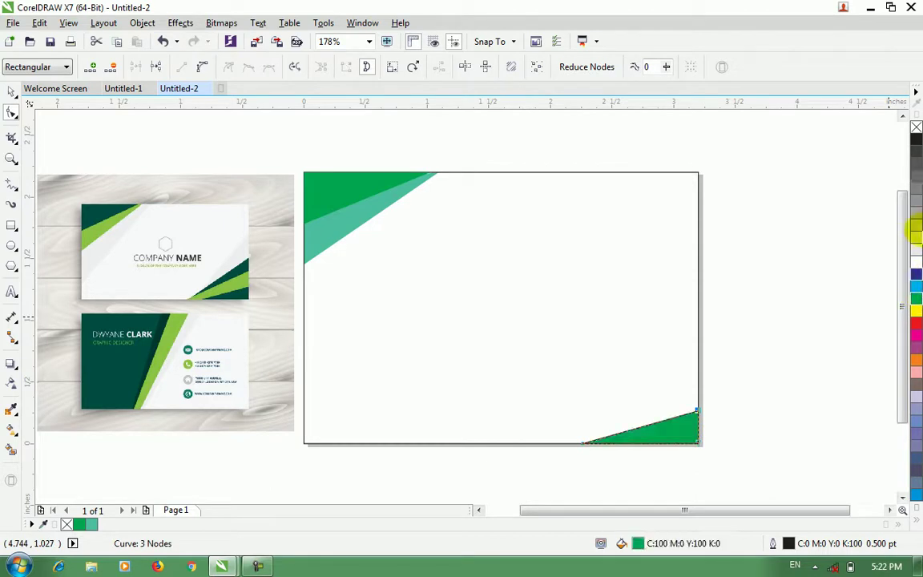
pyautogui.rightClick(916, 130)
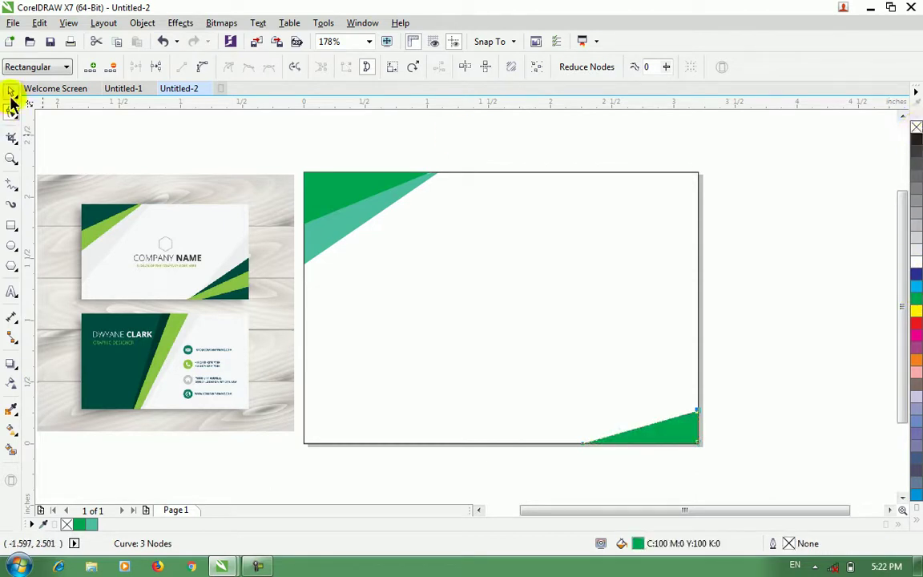
# Step: Duplicate the lower-right green triangle slightly upward and fill the copy with teal C:65 M:0 Y:48 K:0
pyautogui.click(12, 92)
pyautogui.moveTo(667, 439); pyautogui.dragTo(663, 426)
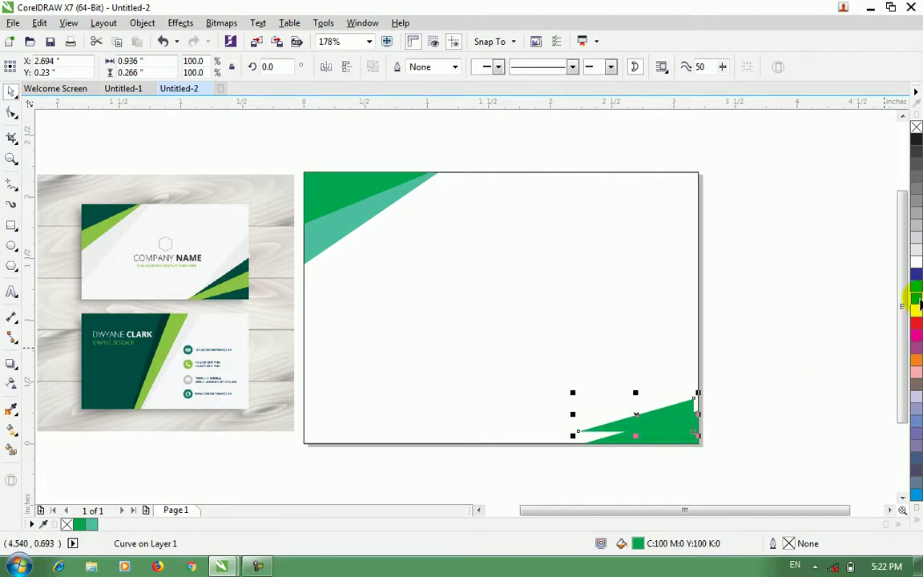
pyautogui.moveTo(918, 303); pyautogui.dragTo(869, 315)
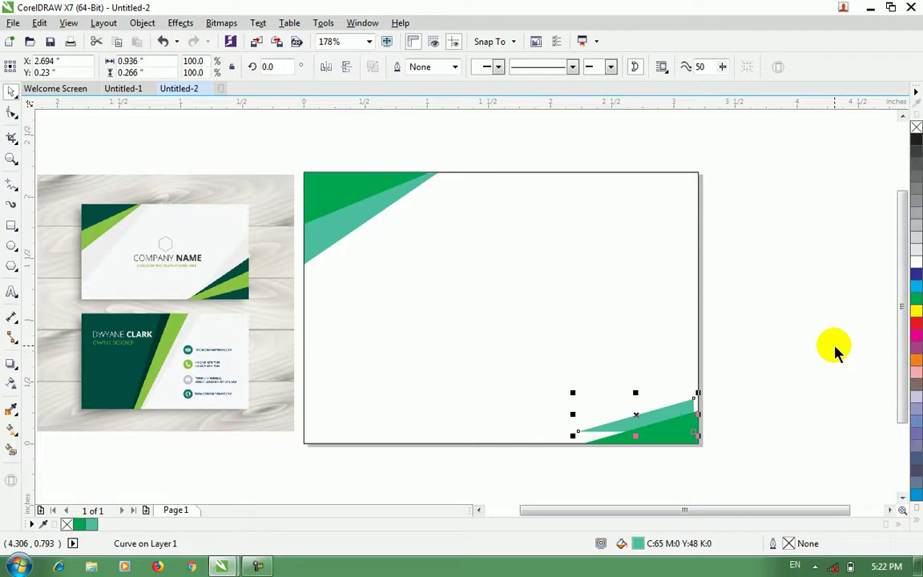
# Step: Move the lower-right teal triangle's nodes onto the card's right and bottom edges, making it about 1.08 by 0.46 inches
pyautogui.click(12, 113)
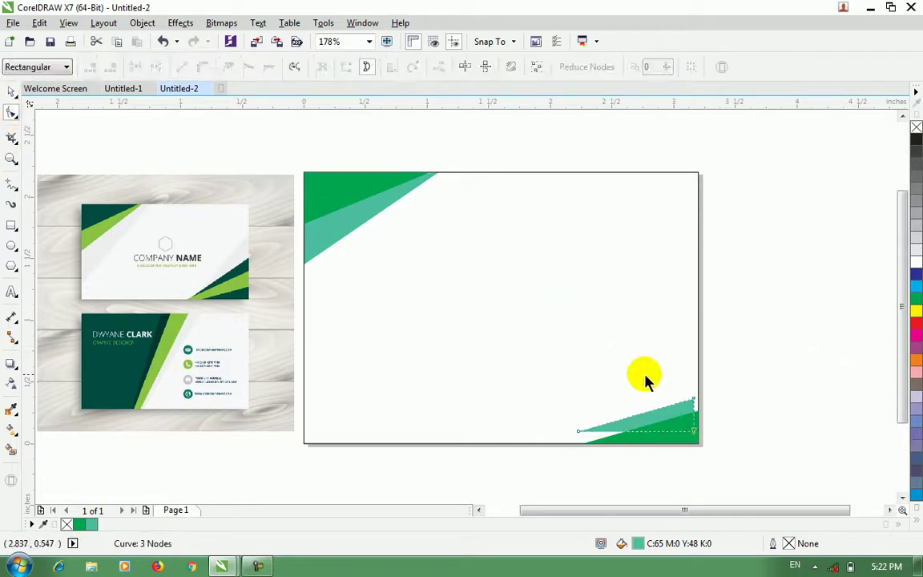
pyautogui.moveTo(693, 399); pyautogui.dragTo(697, 386)
pyautogui.moveTo(698, 436)
pyautogui.mouseDown()
pyautogui.moveTo(706, 428)
pyautogui.moveTo(701, 436)
pyautogui.mouseUp()
pyautogui.click(578, 431)
pyautogui.moveTo(576, 435); pyautogui.dragTo(566, 443)
pyautogui.click(11, 91)
pyautogui.click(642, 392)
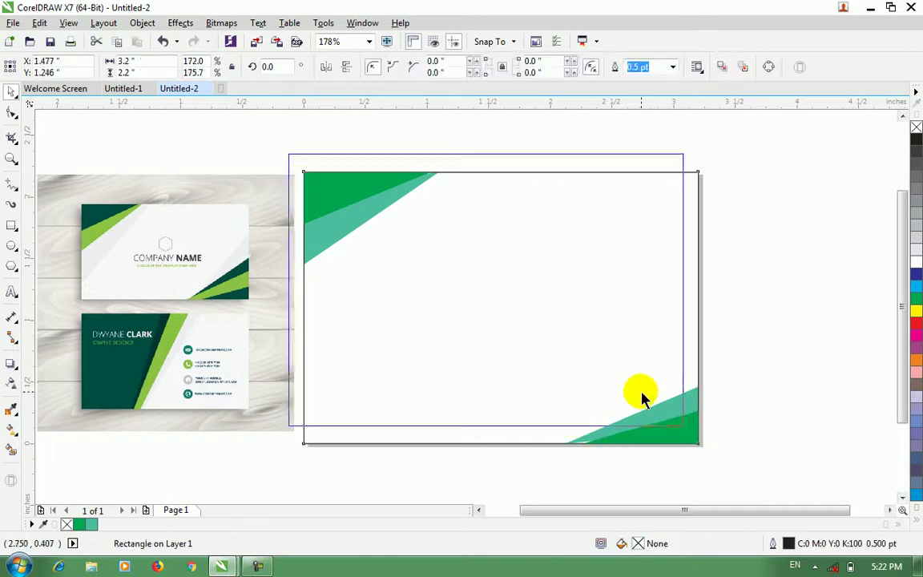
pyautogui.click(761, 405)
pyautogui.click(692, 417)
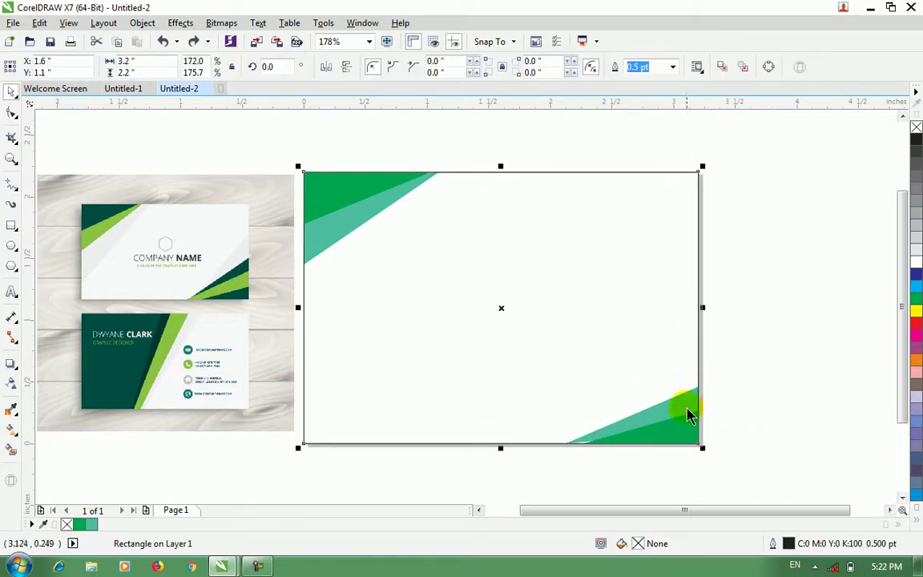
pyautogui.click(698, 393)
pyautogui.press('Escape')
# Step: Duplicate the lower-right teal triangle up and to the left, and fill the copy with red C:0 M:100 Y:100 K:0
pyautogui.click(694, 389)
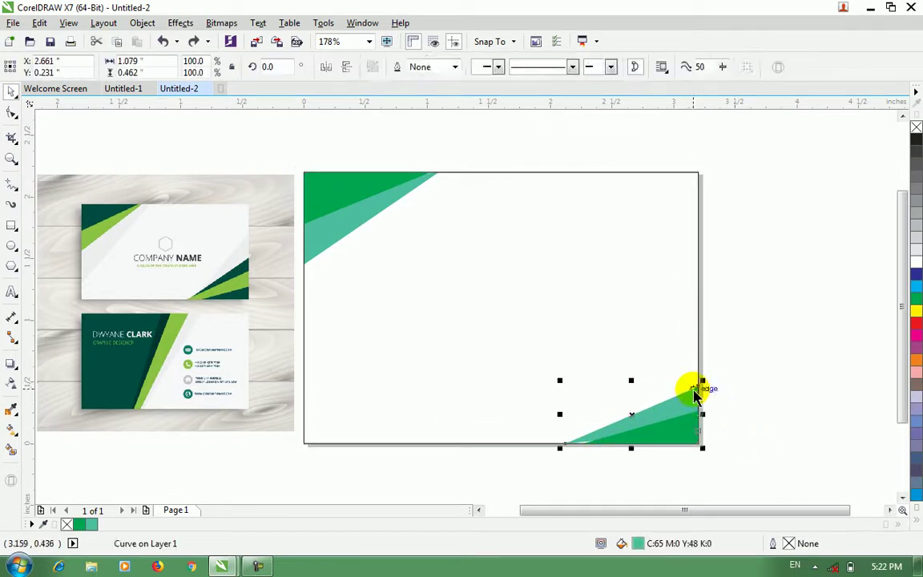
pyautogui.moveTo(630, 422); pyautogui.dragTo(610, 397)
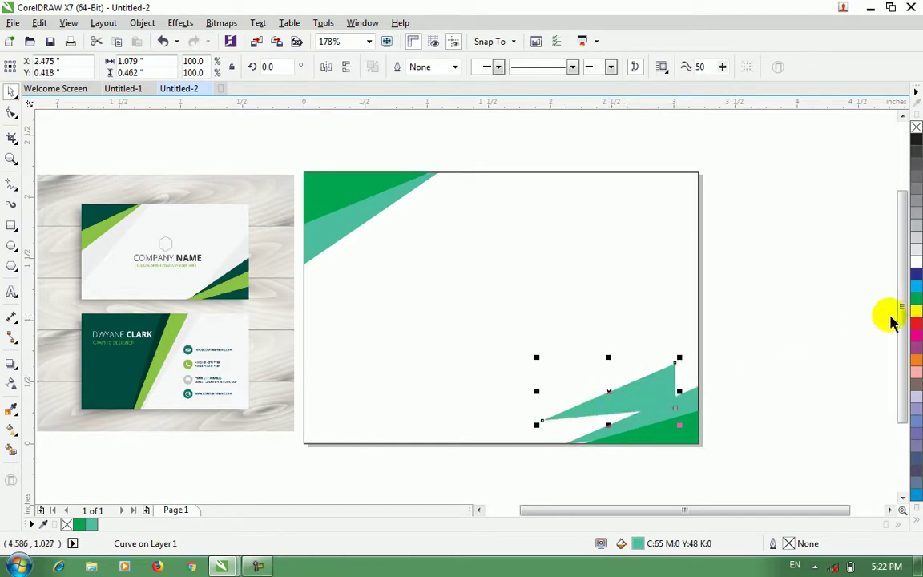
pyautogui.click(916, 325)
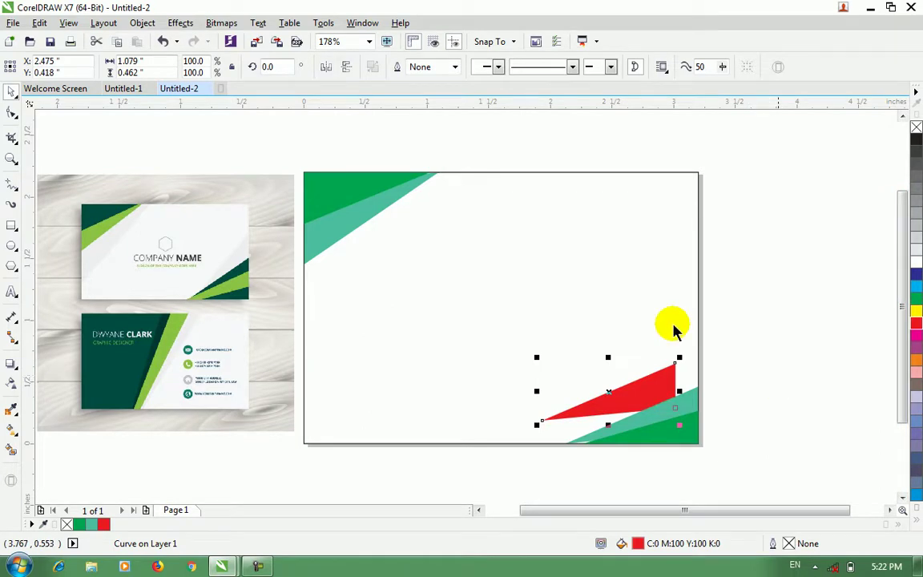
# Step: Move the red triangle's nodes onto the card's right and bottom edges so it extends beyond the teal triangle
pyautogui.click(12, 113)
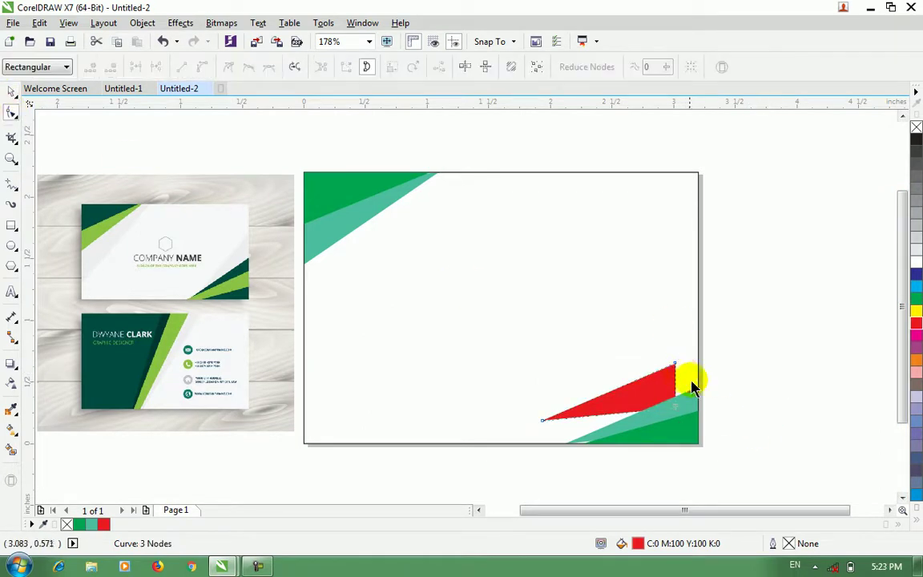
pyautogui.moveTo(675, 364); pyautogui.dragTo(696, 366)
pyautogui.moveTo(684, 416); pyautogui.dragTo(689, 411)
pyautogui.moveTo(542, 422); pyautogui.dragTo(551, 447)
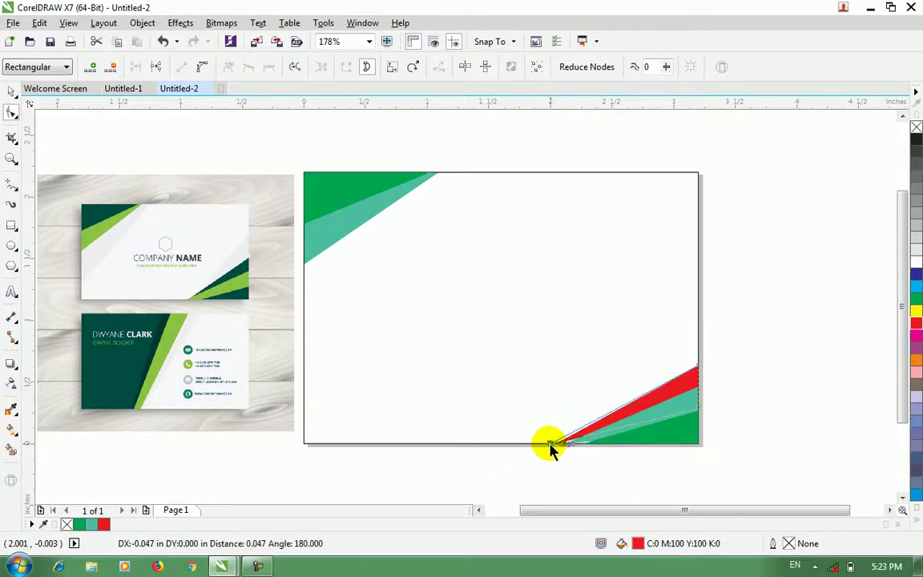
pyautogui.click(612, 448)
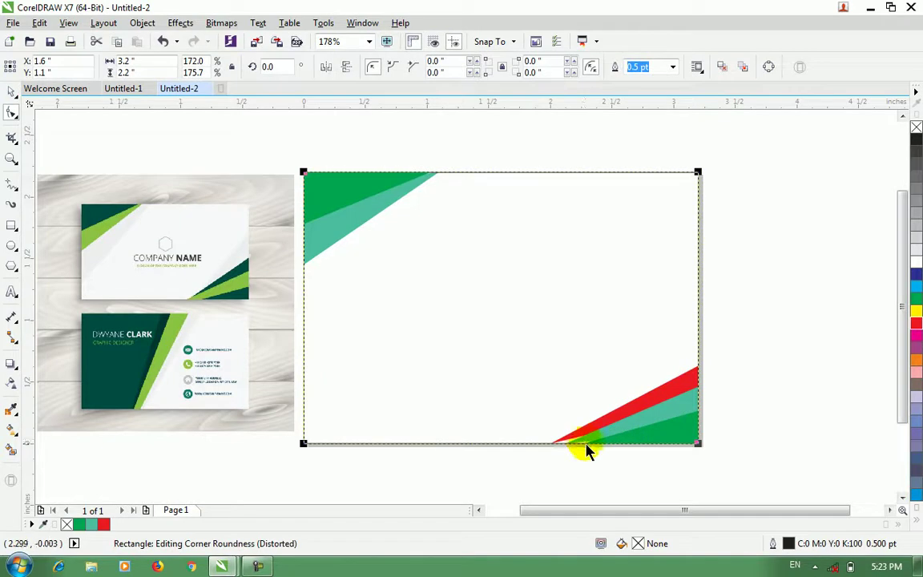
pyautogui.click(11, 90)
pyautogui.click(721, 397)
pyautogui.click(699, 418)
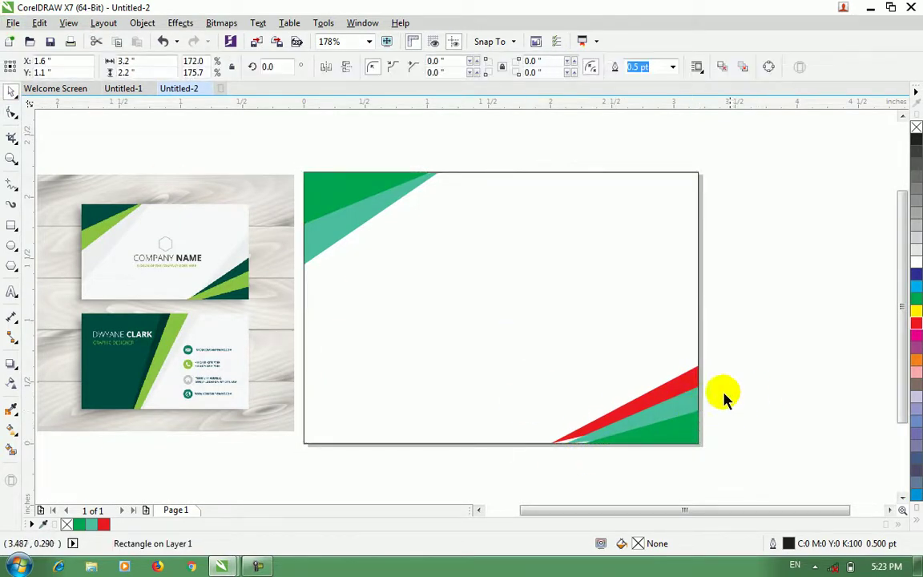
pyautogui.click(725, 400)
pyautogui.click(692, 376)
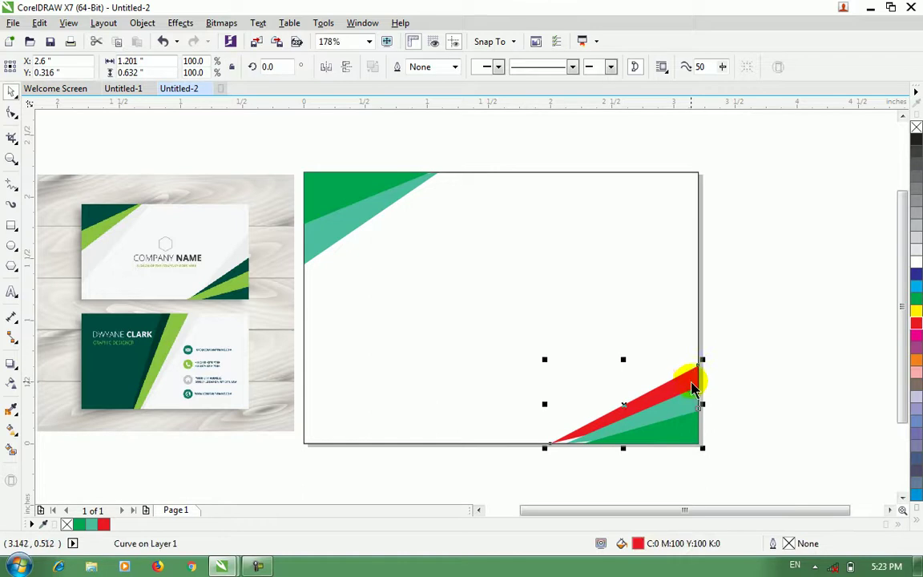
pyautogui.click(11, 112)
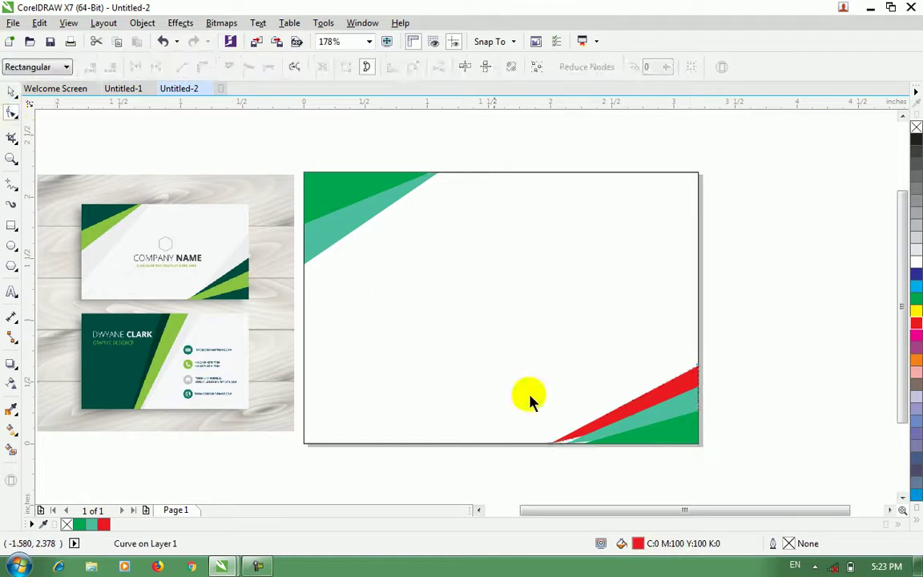
pyautogui.click(12, 90)
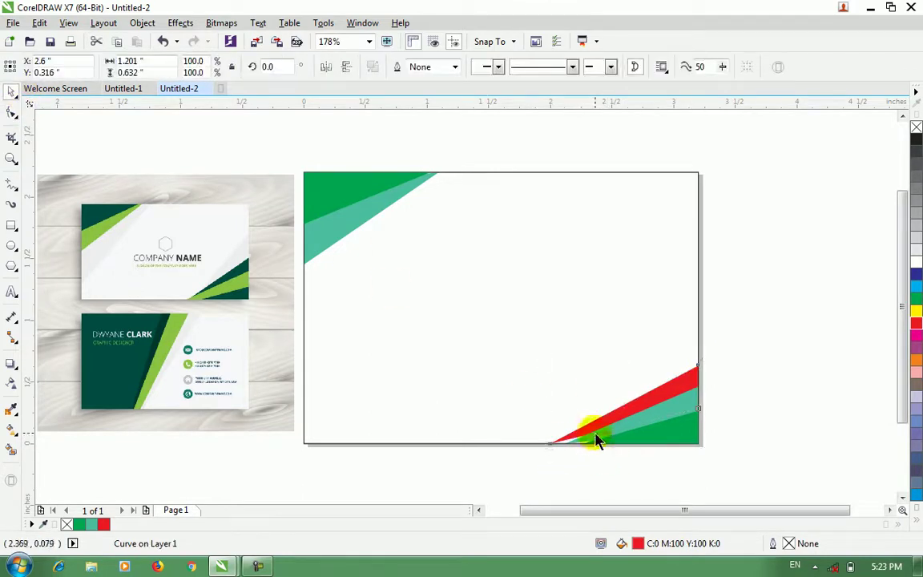
pyautogui.click(721, 402)
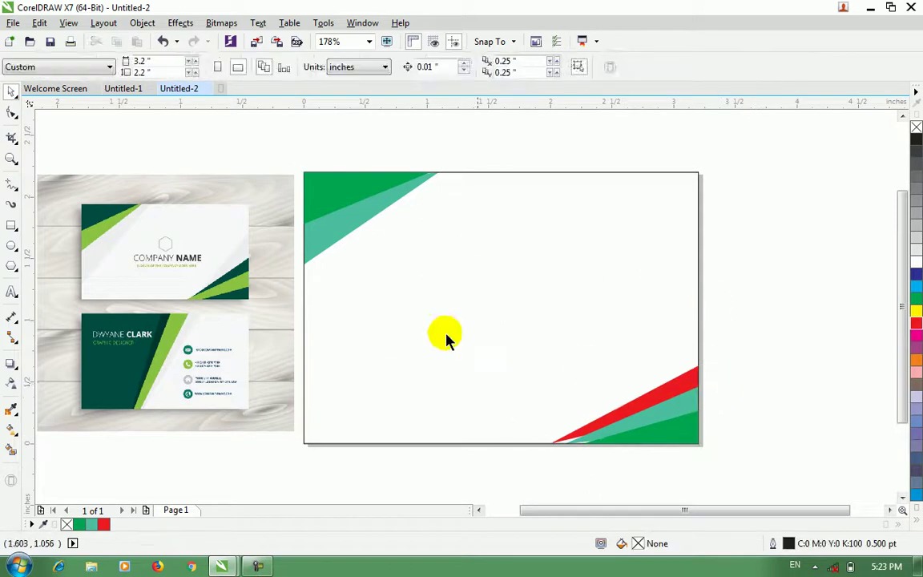